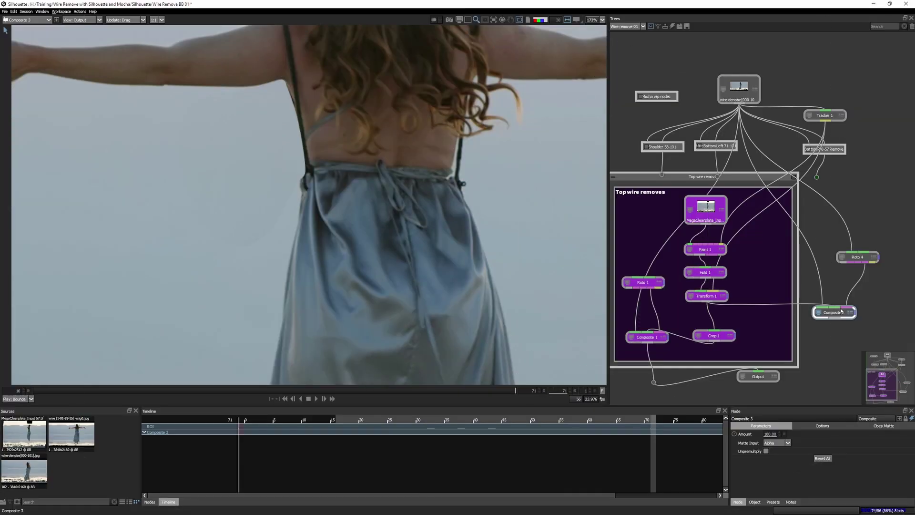
- Open the Roto 4 node and scrub through the shot to review the X-Spline 1 shape beside the torso, ending at frame 71
{"action": "left_click", "coordinate": [854, 258]}
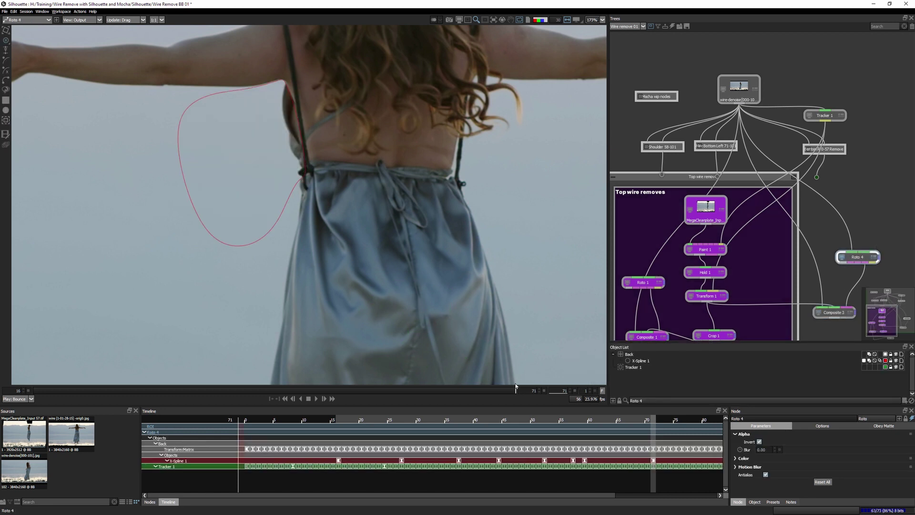
{"action": "left_click_drag", "start_coordinate": [510, 392], "coordinate": [326, 398]}
{"action": "left_click", "coordinate": [328, 399]}
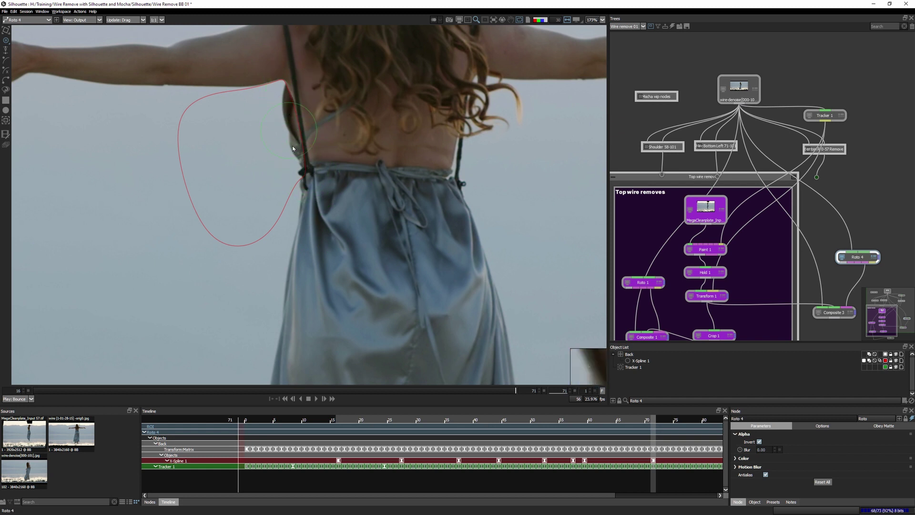
{"action": "left_click_drag", "start_coordinate": [468, 390], "coordinate": [358, 395]}
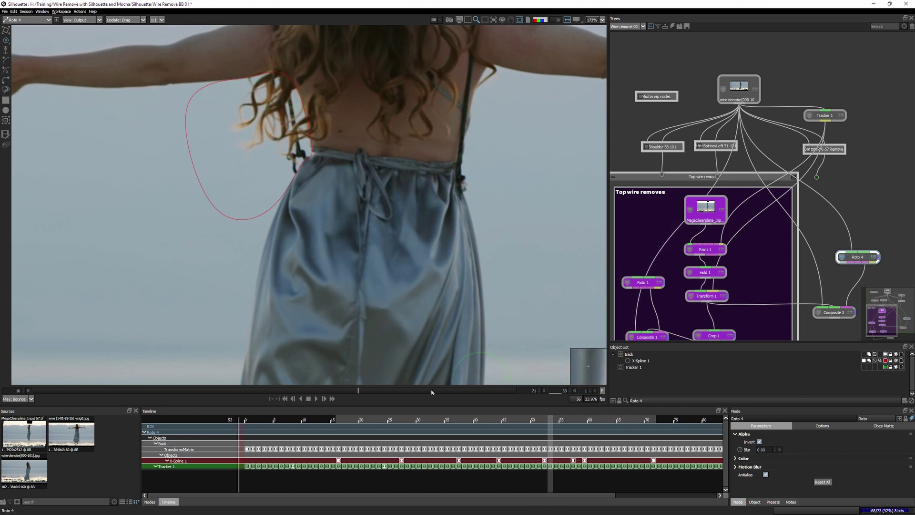
{"action": "left_click", "coordinate": [546, 391]}
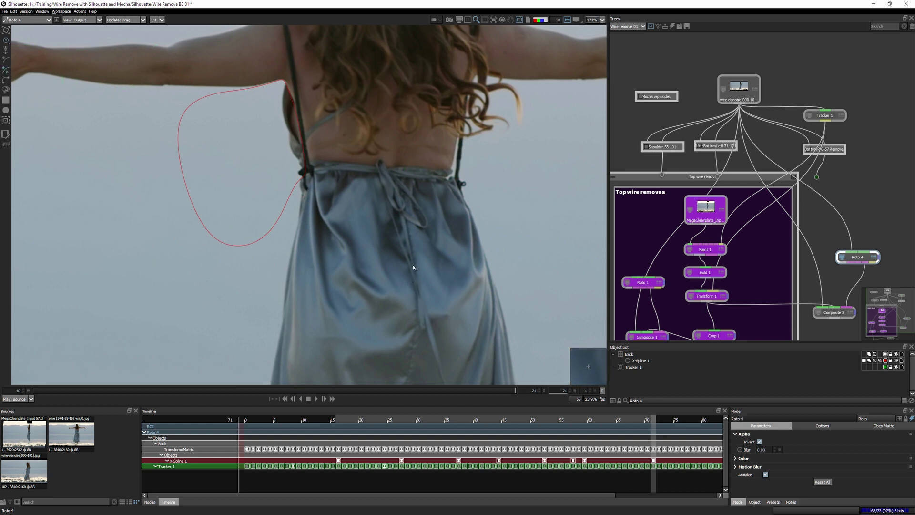
- Draw an X-spline at frame 71 along the woman's back edge, enclosing the harness wire from below the armpit to the waistband
{"action": "left_click", "coordinate": [293, 63]}
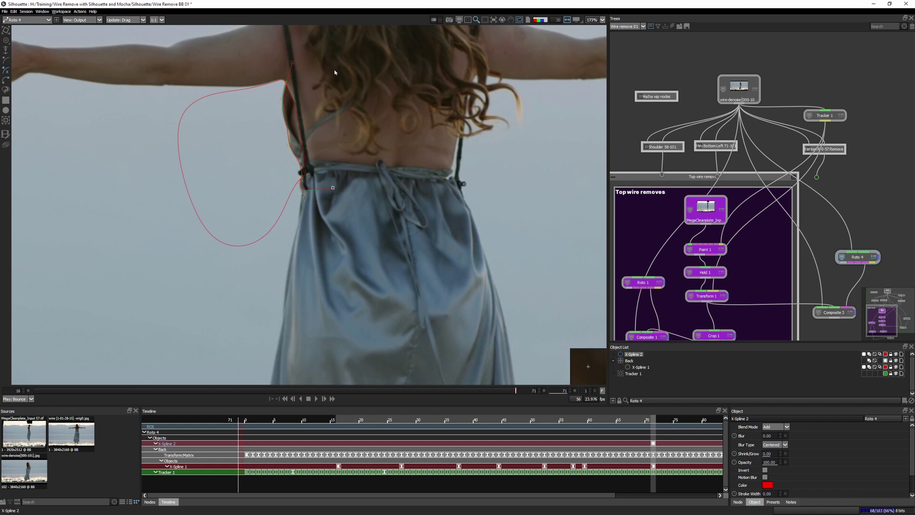
{"action": "left_click_drag", "start_coordinate": [290, 65], "coordinate": [280, 103]}
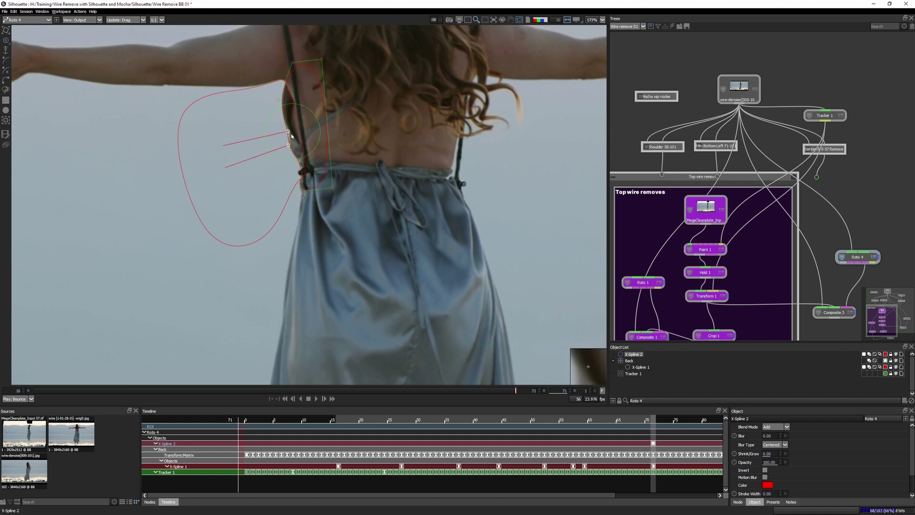
{"action": "left_click_drag", "start_coordinate": [291, 135], "coordinate": [320, 199]}
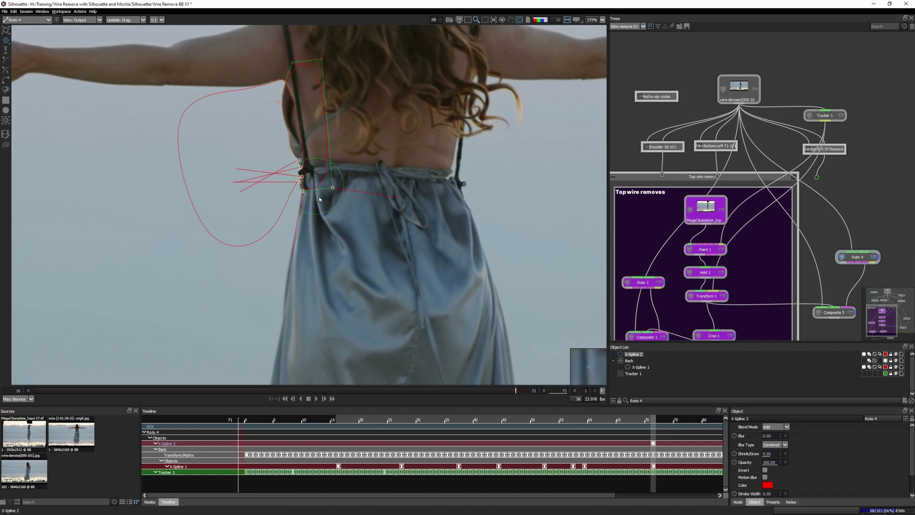
{"action": "left_click", "coordinate": [267, 162]}
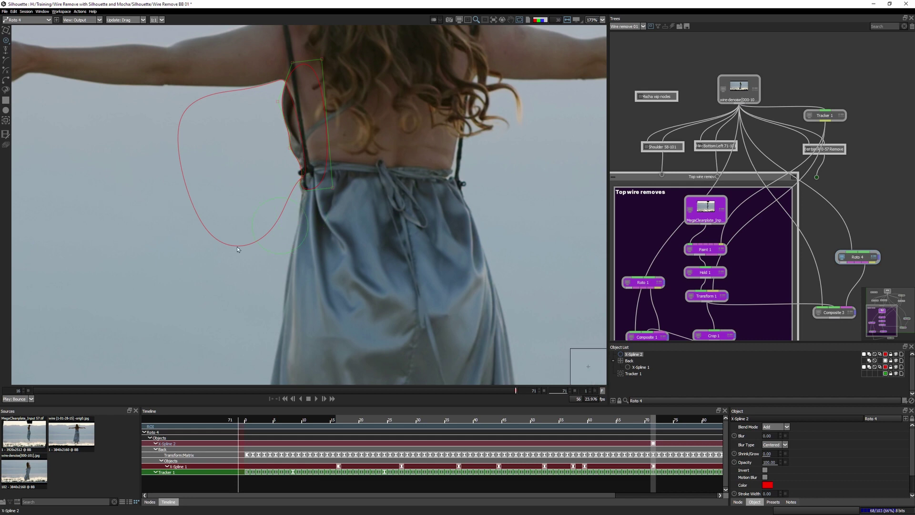
- Refine the new spline's control points around the harness knot so the outline follows the waist and dress edge
{"action": "key", "text": "i"}
{"action": "left_click_drag", "start_coordinate": [494, 129], "coordinate": [388, 252]}
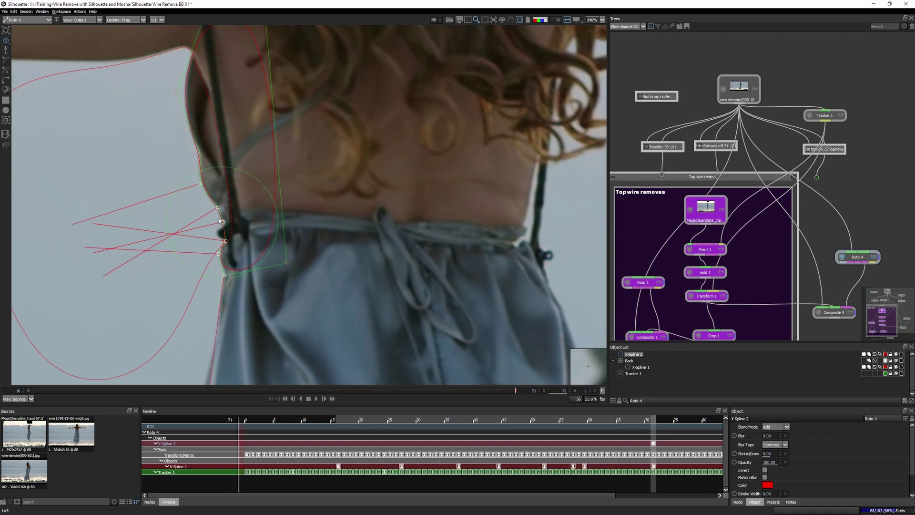
{"action": "left_click_drag", "start_coordinate": [229, 244], "coordinate": [403, 140]}
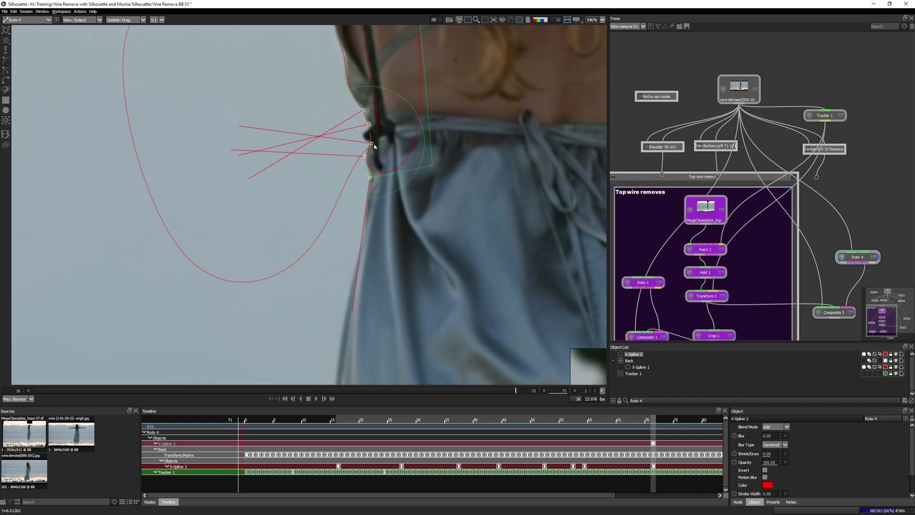
{"action": "left_click_drag", "start_coordinate": [447, 194], "coordinate": [310, 366]}
{"action": "scroll", "coordinate": [428, 242], "scroll_direction": "down", "scroll_amount": 1}
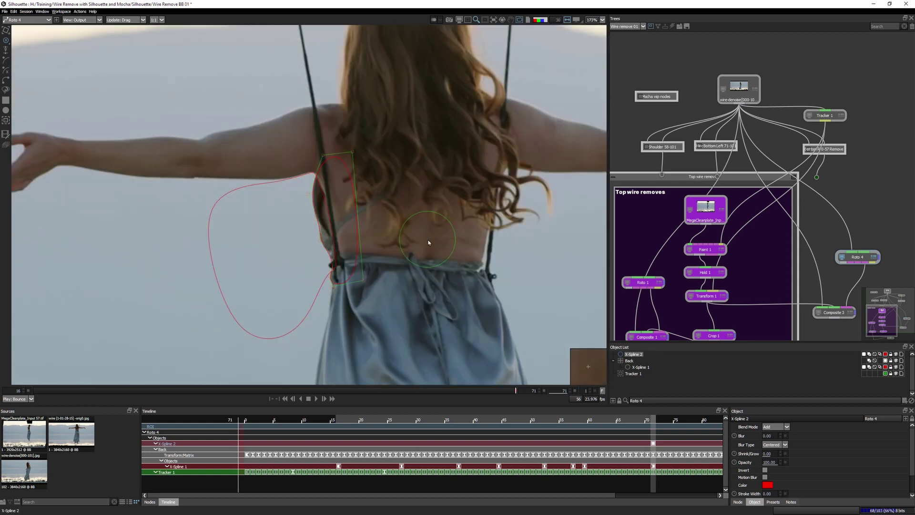
- Move X-Spline 2 into the Back layer and reposition the shape over the torso edge at frame 71
{"action": "left_click_drag", "start_coordinate": [633, 355], "coordinate": [630, 360]}
{"action": "key", "text": "t"}
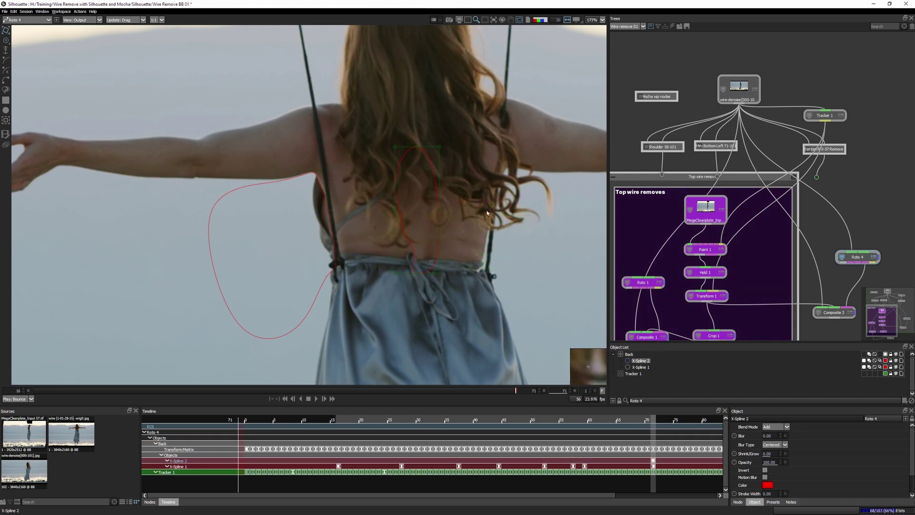
{"action": "left_click_drag", "start_coordinate": [444, 229], "coordinate": [362, 240]}
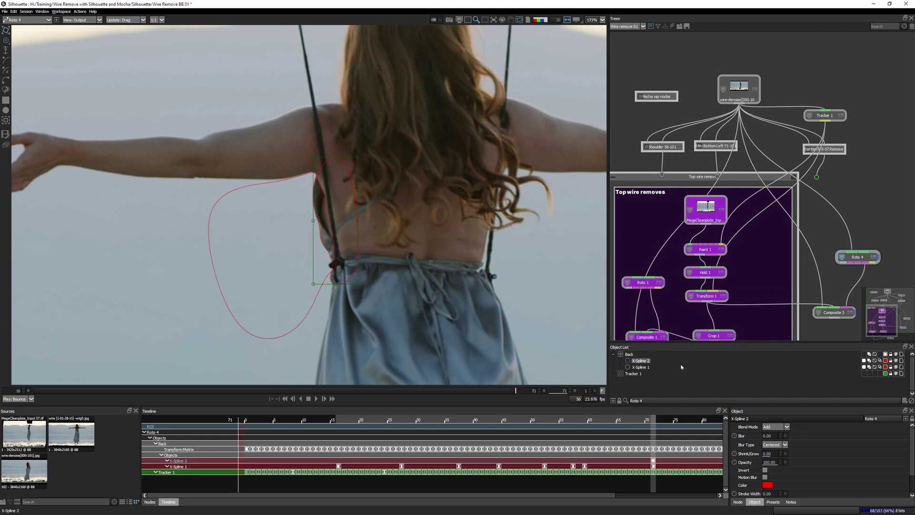
- Rename X-Spline 1 to "Sky patch" and X-Spline 2 to "dress hold in"
{"action": "left_click", "coordinate": [641, 367]}
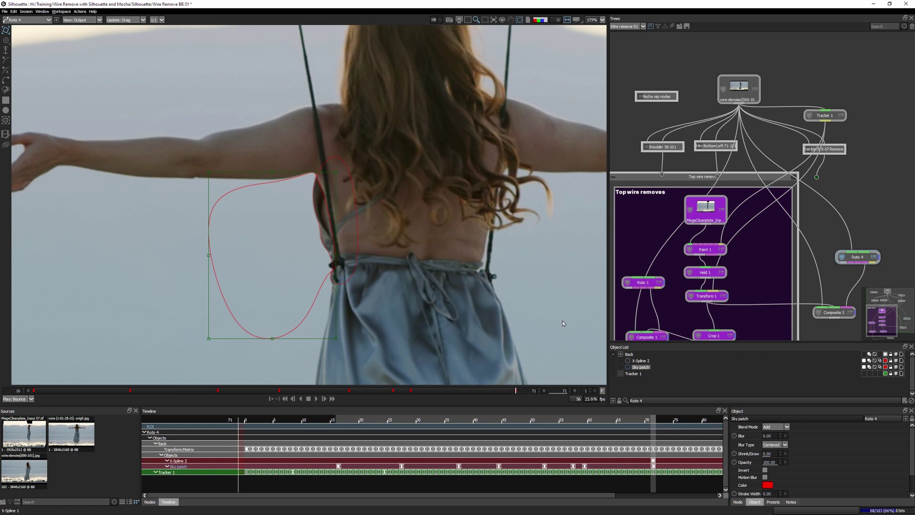
{"action": "left_click", "coordinate": [641, 361]}
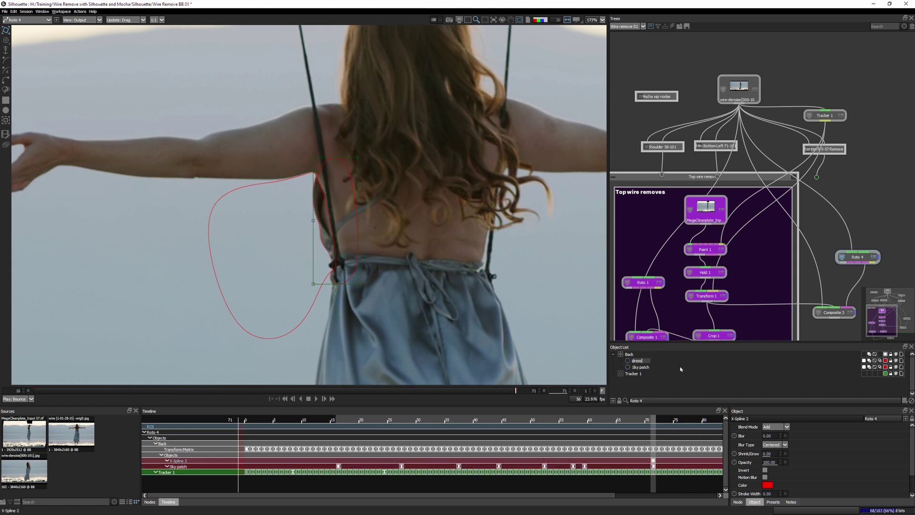
{"action": "type", "text": "dress hold in"}
{"action": "key", "text": "Return"}
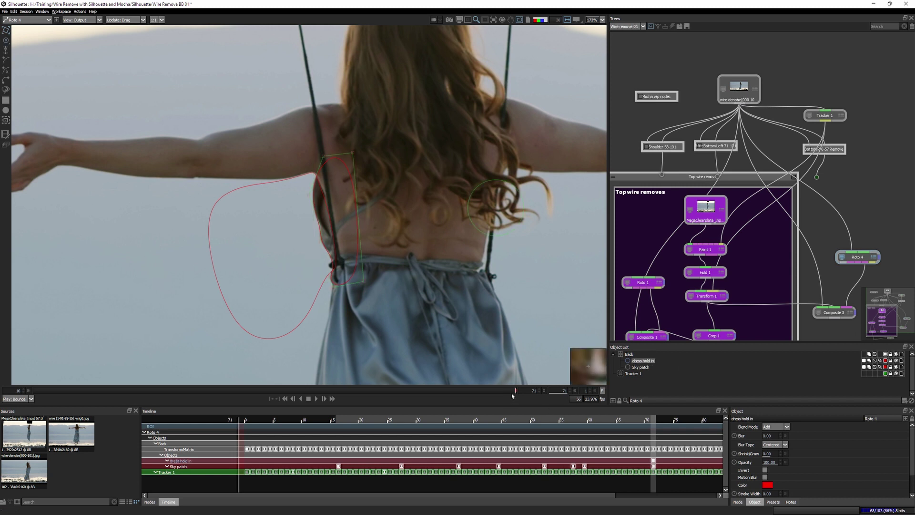
- Keyframe the dress hold in shape at frame 65, shifting and reshaping it to match the torso and waist edge
{"action": "left_click_drag", "start_coordinate": [515, 391], "coordinate": [463, 397]}
{"action": "left_click_drag", "start_coordinate": [357, 193], "coordinate": [363, 193]}
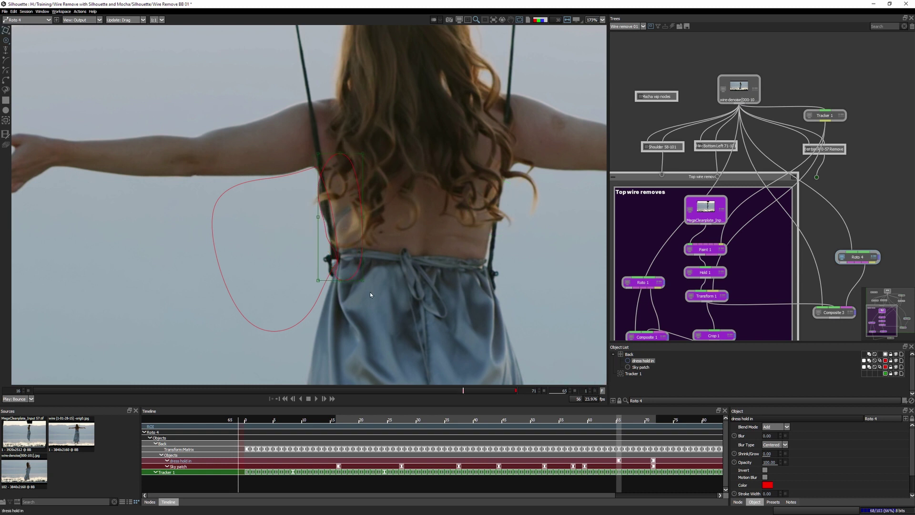
{"action": "left_click_drag", "start_coordinate": [346, 282], "coordinate": [344, 281]}
{"action": "key", "text": "r"}
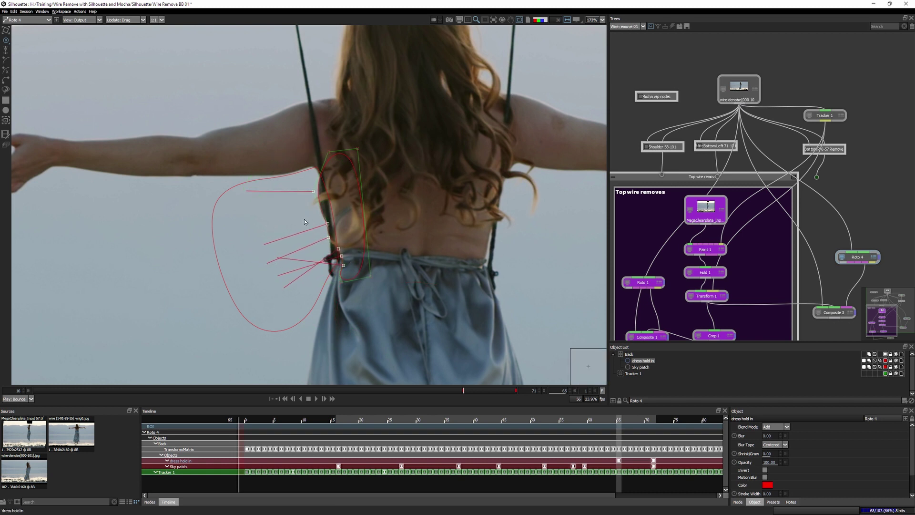
- Add keyframes to the dress hold in shape at frames 62 and 61, moving it to follow the body edge
{"action": "left_click", "coordinate": [447, 391]}
{"action": "mouse_move", "coordinate": [447, 392]}
{"action": "left_mouse_down"}
{"action": "mouse_move", "coordinate": [428, 390]}
{"action": "mouse_move", "coordinate": [437, 390]}
{"action": "left_mouse_up"}
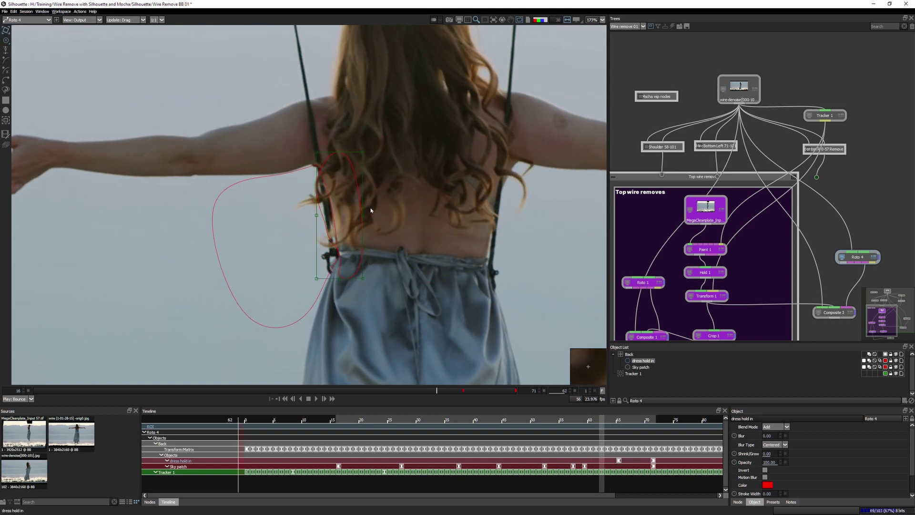
{"action": "left_click_drag", "start_coordinate": [364, 210], "coordinate": [370, 209]}
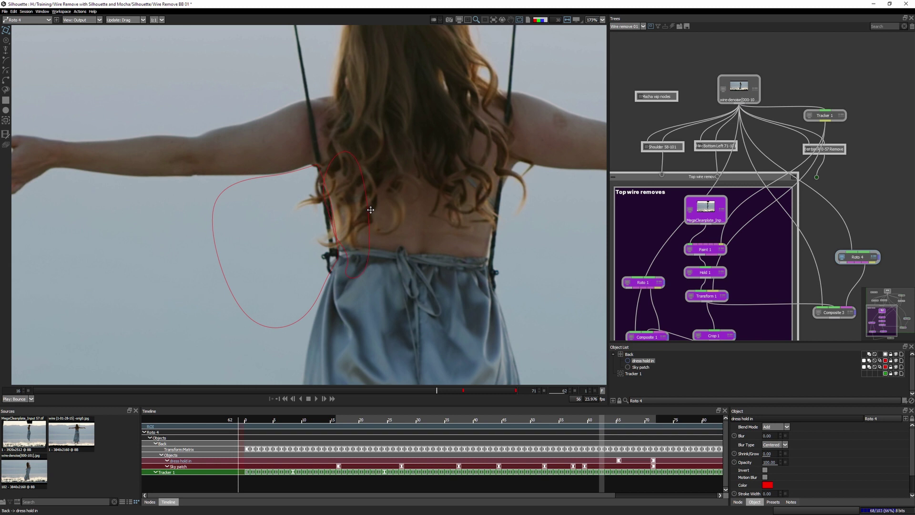
{"action": "left_click", "coordinate": [430, 391]}
{"action": "left_click_drag", "start_coordinate": [368, 191], "coordinate": [370, 190]}
- Keyframe the dress hold in shape's visibility as on at frame 61 and off at frame 60, and play back the change
{"action": "left_click", "coordinate": [864, 361]}
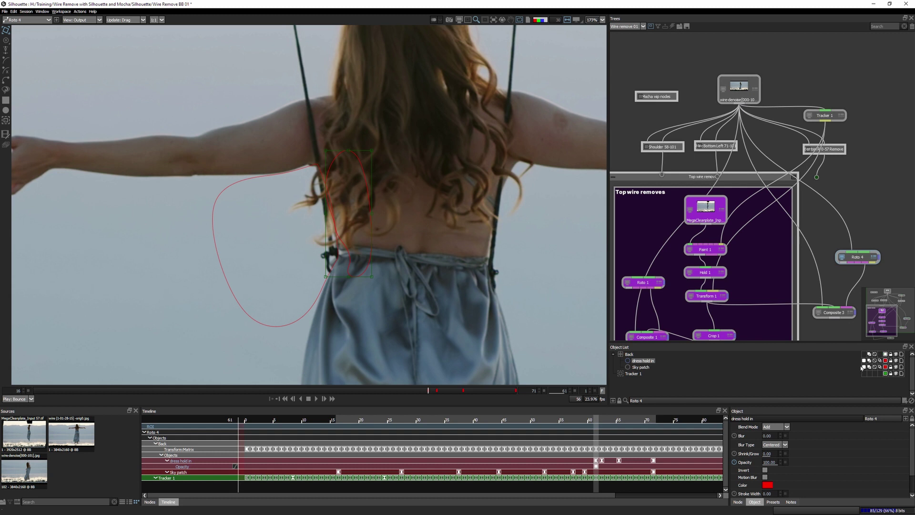
{"action": "key", "text": "Left"}
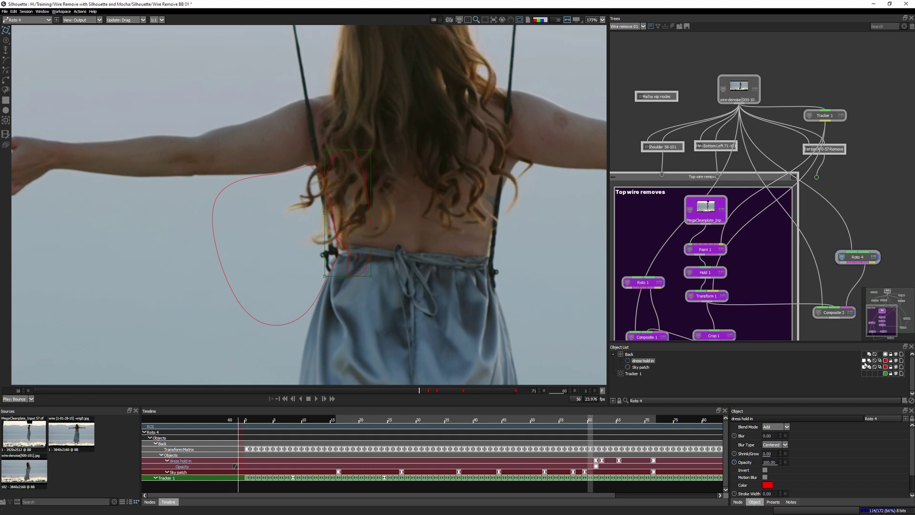
{"action": "left_click", "coordinate": [864, 361]}
{"action": "key", "text": "Left"}
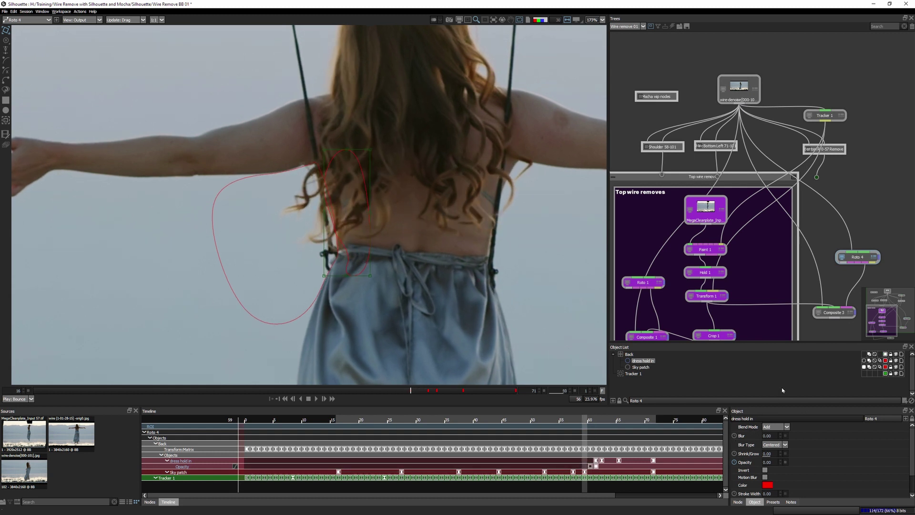
{"action": "left_click", "coordinate": [782, 390]}
{"action": "key", "text": "space"}
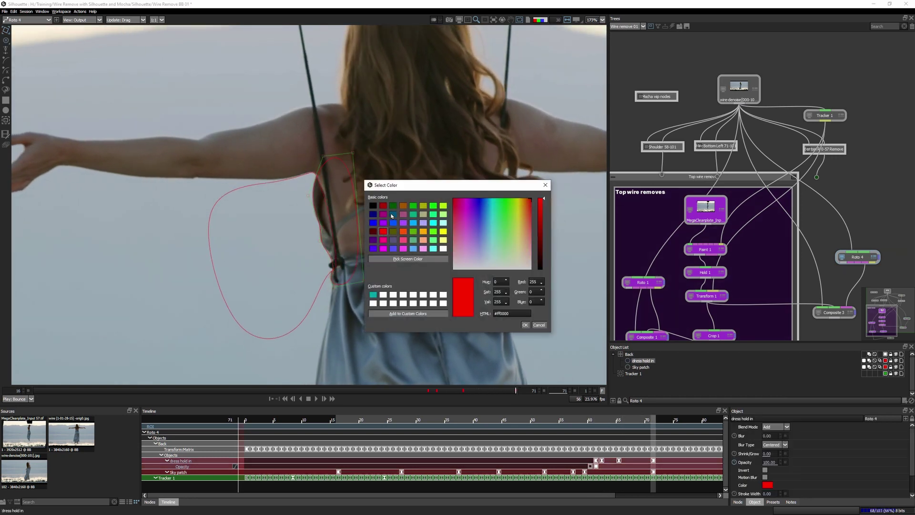
- Set the Sky patch shape's color to yellow and lock the shape
{"action": "left_click", "coordinate": [443, 231]}
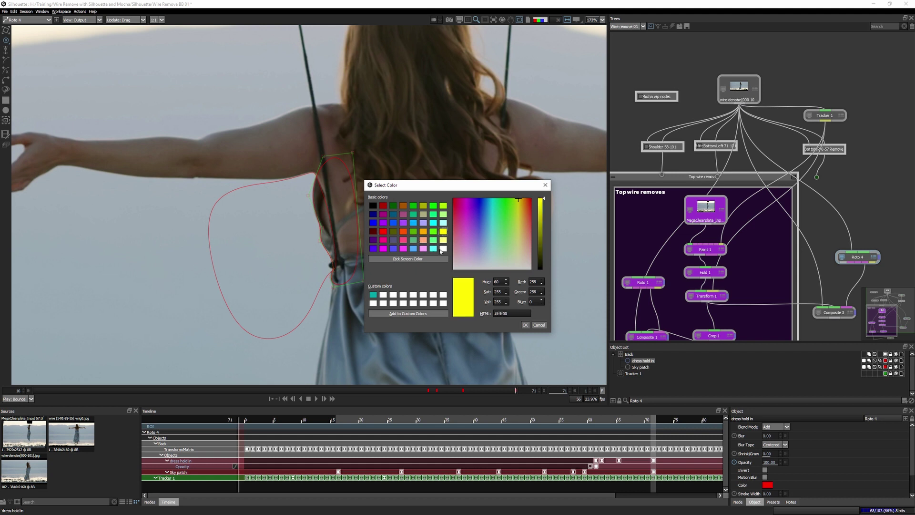
{"action": "left_click", "coordinate": [525, 324]}
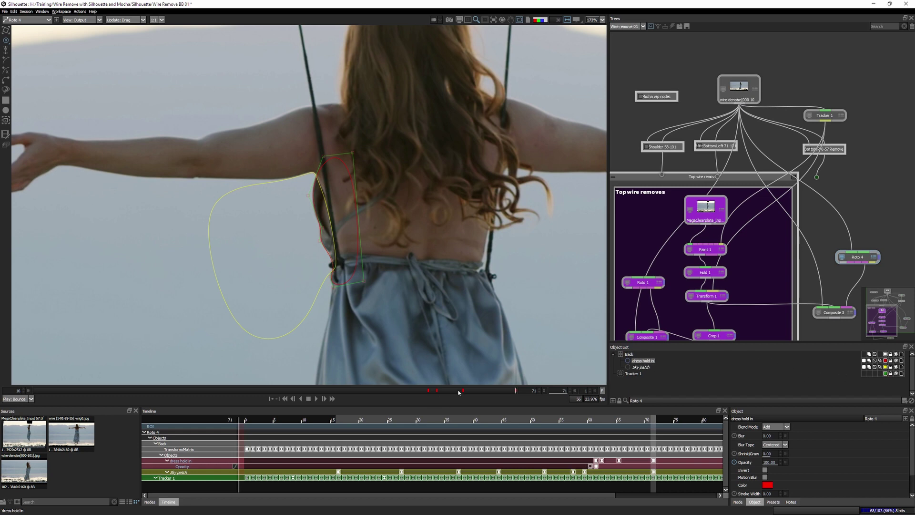
{"action": "left_click_drag", "start_coordinate": [458, 392], "coordinate": [516, 390]}
- Set the dress hold in shape's color to purple and lock the shape
{"action": "left_click", "coordinate": [885, 361]}
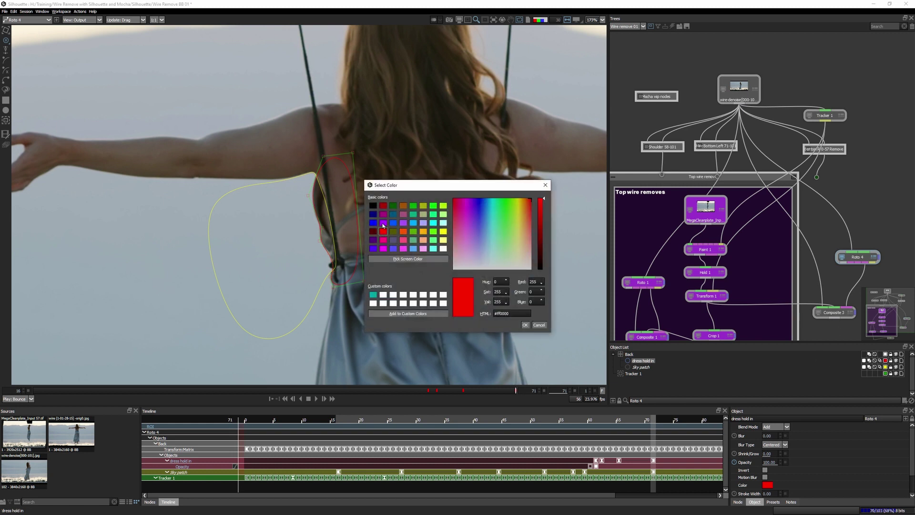
{"action": "left_click", "coordinate": [523, 325]}
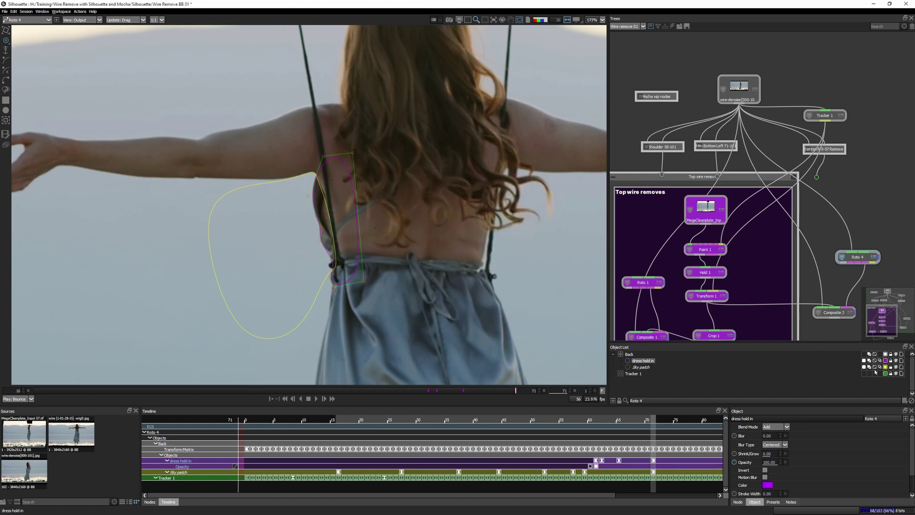
{"action": "left_click", "coordinate": [891, 365]}
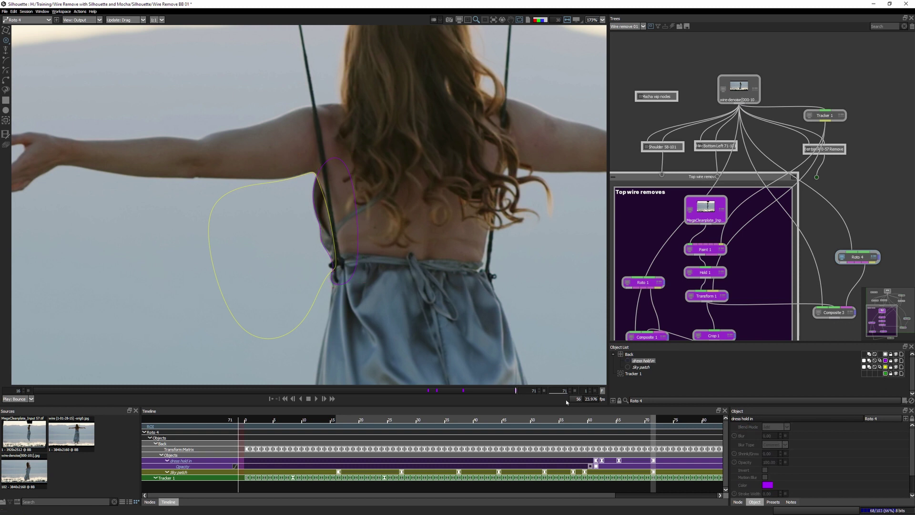
- View the Composite 3 output while editing Roto 4, and make the dress hold in shape subtract from the Sky patch matte
{"action": "left_click", "coordinate": [839, 312]}
{"action": "left_click", "coordinate": [857, 257]}
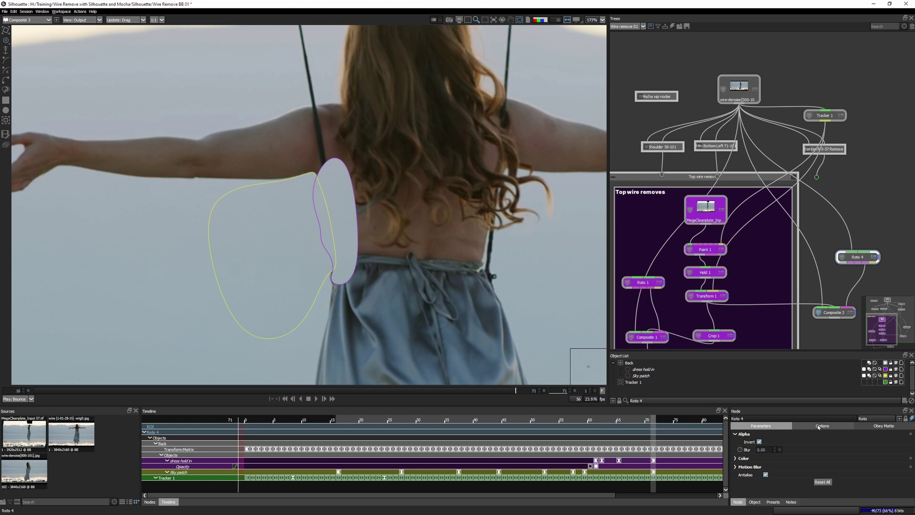
{"action": "left_click", "coordinate": [870, 369]}
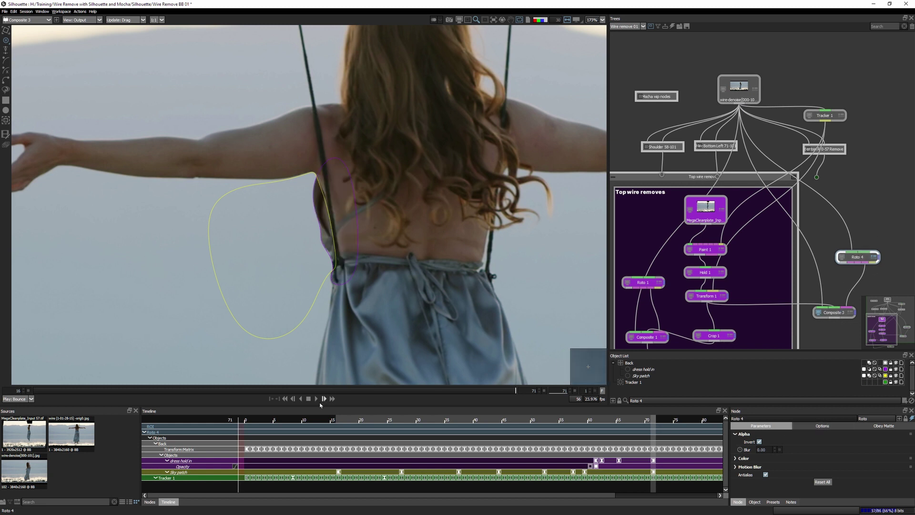
- Hide the shape outlines, scrub the Composite 3 result to check the patch, and examine the hair crossing the wire around frame 48 in Roto 4
{"action": "left_click_drag", "start_coordinate": [323, 391], "coordinate": [547, 389]}
{"action": "key", "text": "o"}
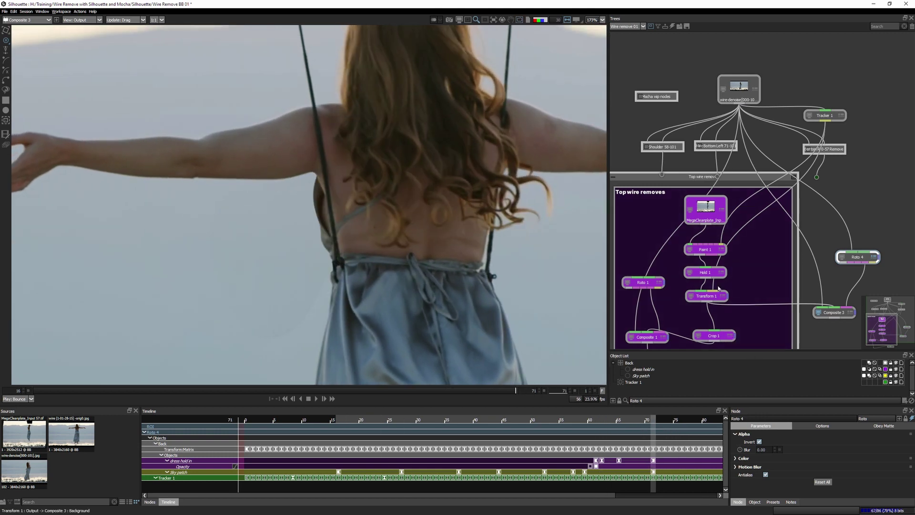
{"action": "left_click", "coordinate": [839, 315]}
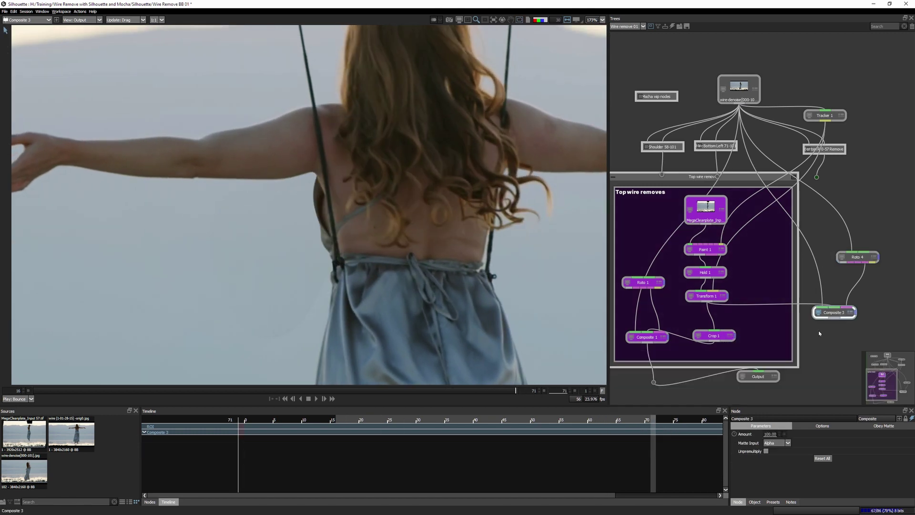
{"action": "double_click", "coordinate": [858, 259]}
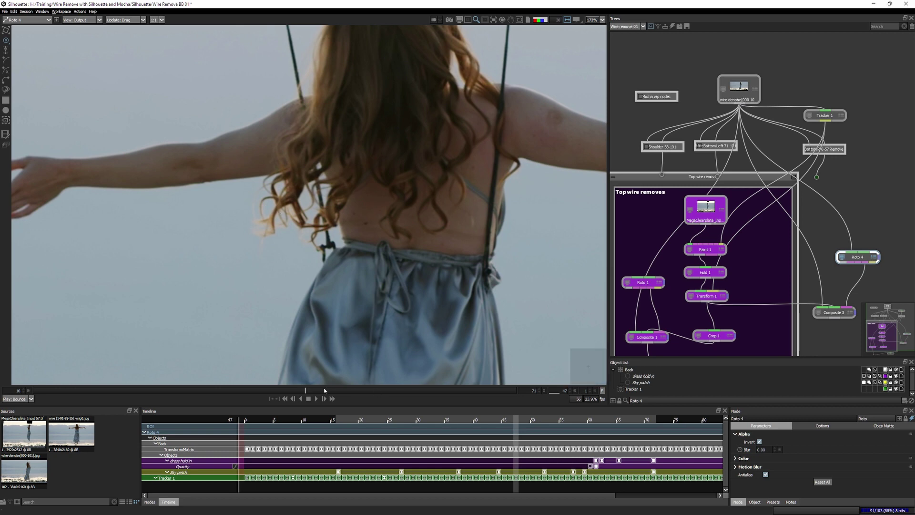
{"action": "left_click_drag", "start_coordinate": [325, 391], "coordinate": [302, 118]}
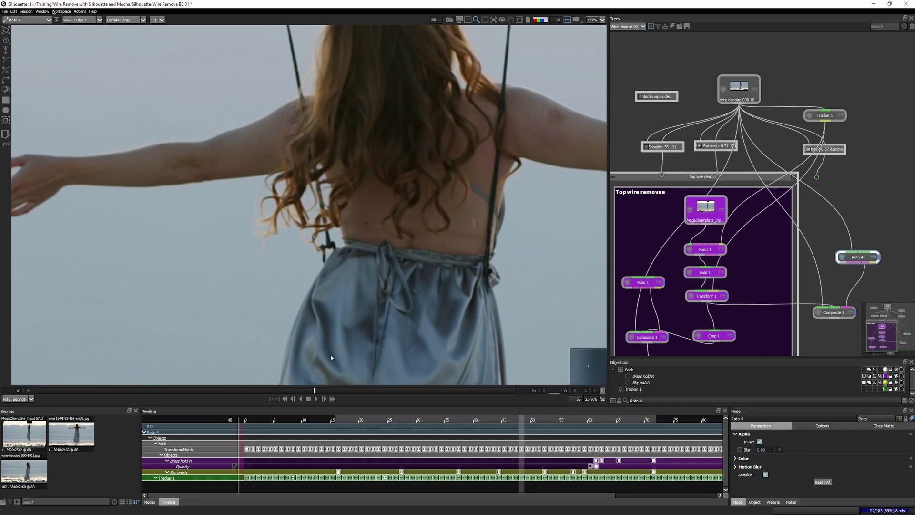
- Scrub the Roto 4 footage between about frames 20 and 57 to examine how the hair crosses the harness wire
{"action": "left_click", "coordinate": [301, 395]}
{"action": "left_click_drag", "start_coordinate": [298, 390], "coordinate": [228, 389]}
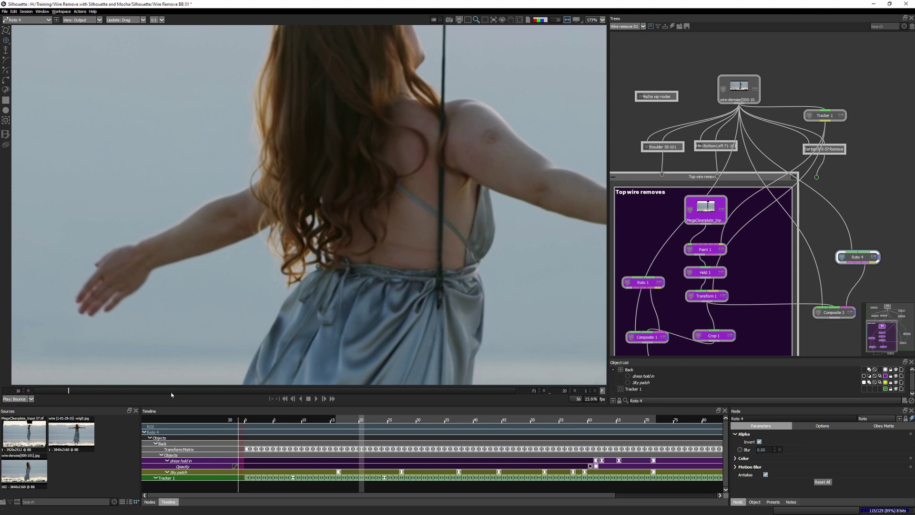
{"action": "left_click_drag", "start_coordinate": [172, 394], "coordinate": [252, 391]}
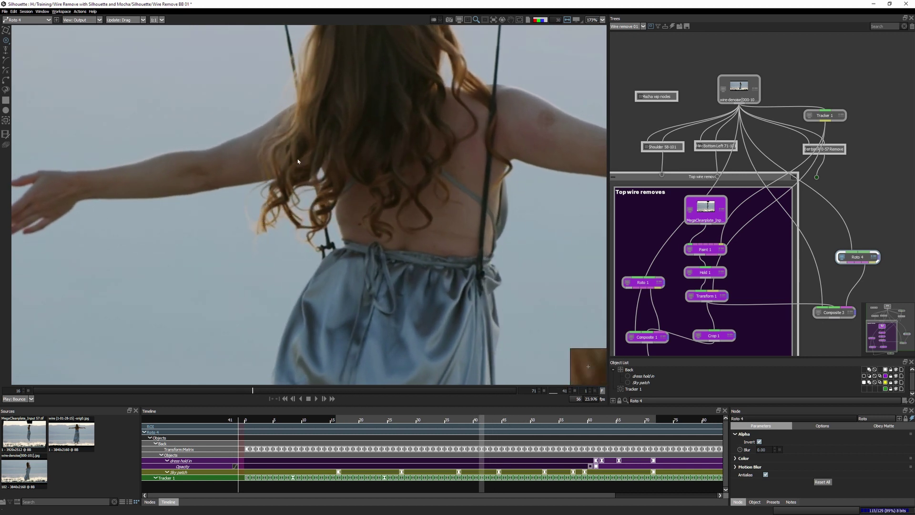
{"action": "left_click_drag", "start_coordinate": [254, 391], "coordinate": [393, 391]}
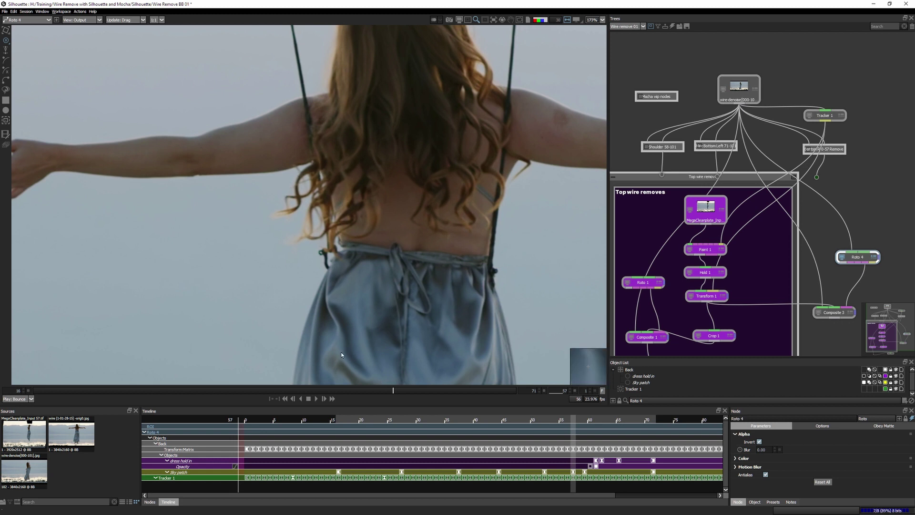
{"action": "left_click_drag", "start_coordinate": [395, 391], "coordinate": [203, 382]}
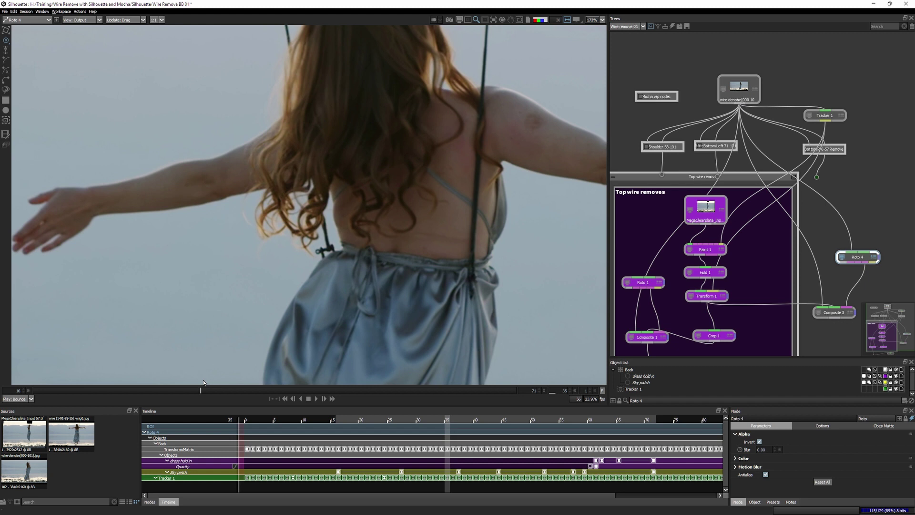
{"action": "left_click_drag", "start_coordinate": [203, 382], "coordinate": [308, 397]}
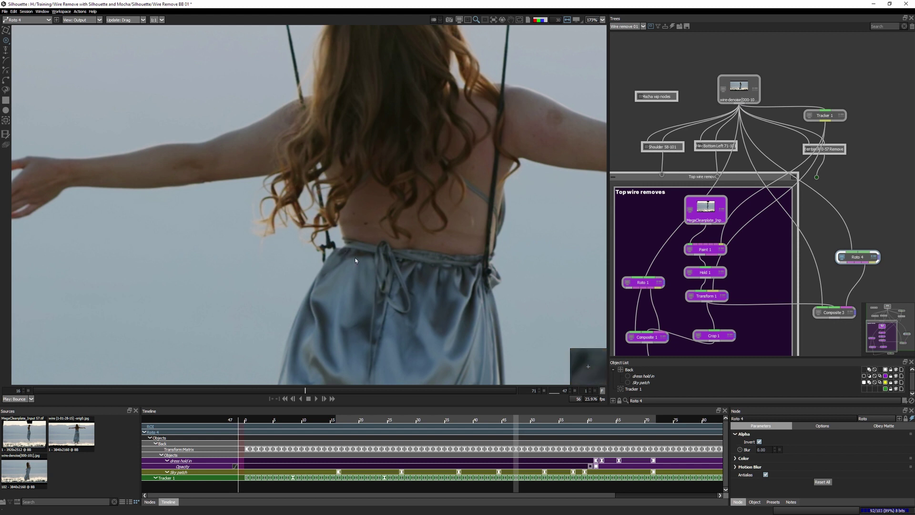
{"action": "left_click_drag", "start_coordinate": [355, 260], "coordinate": [331, 342]}
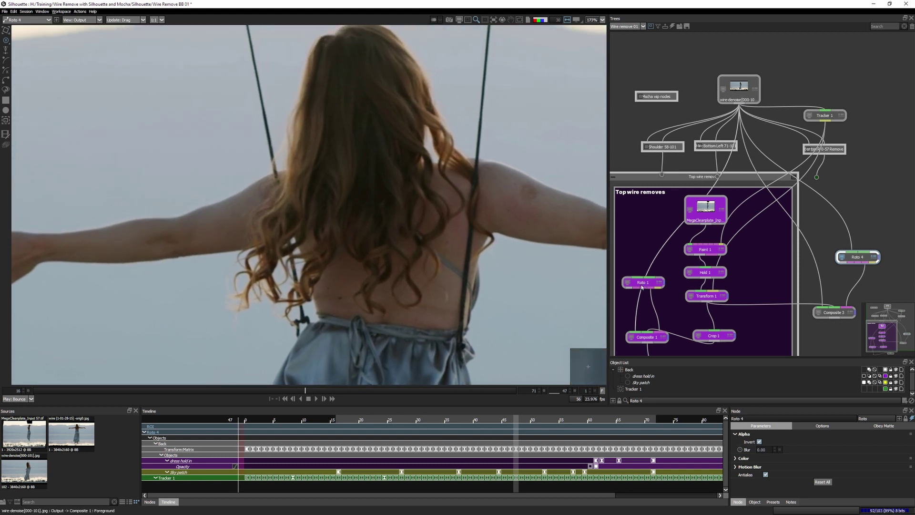
- Collapse the Back layer, review the head and hair motion from frame 16 onward, and add a new layer named Hair
{"action": "left_click", "coordinate": [613, 369]}
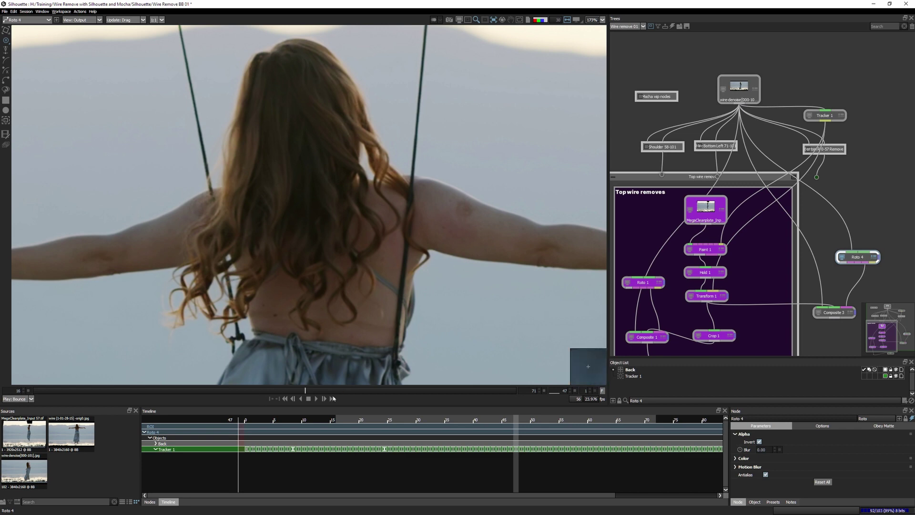
{"action": "mouse_move", "coordinate": [305, 389]}
{"action": "left_mouse_down"}
{"action": "mouse_move", "coordinate": [540, 388]}
{"action": "mouse_move", "coordinate": [123, 390]}
{"action": "mouse_move", "coordinate": [61, 405]}
{"action": "left_mouse_up"}
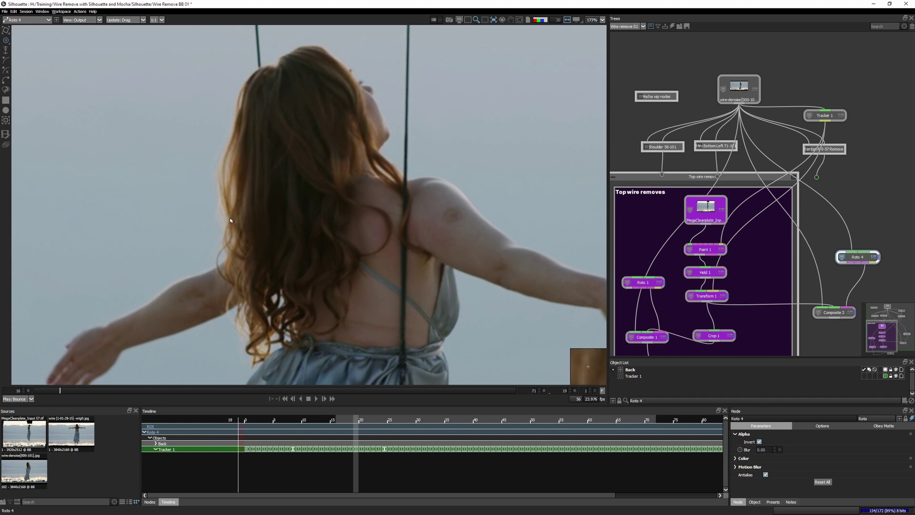
{"action": "left_click", "coordinate": [69, 391]}
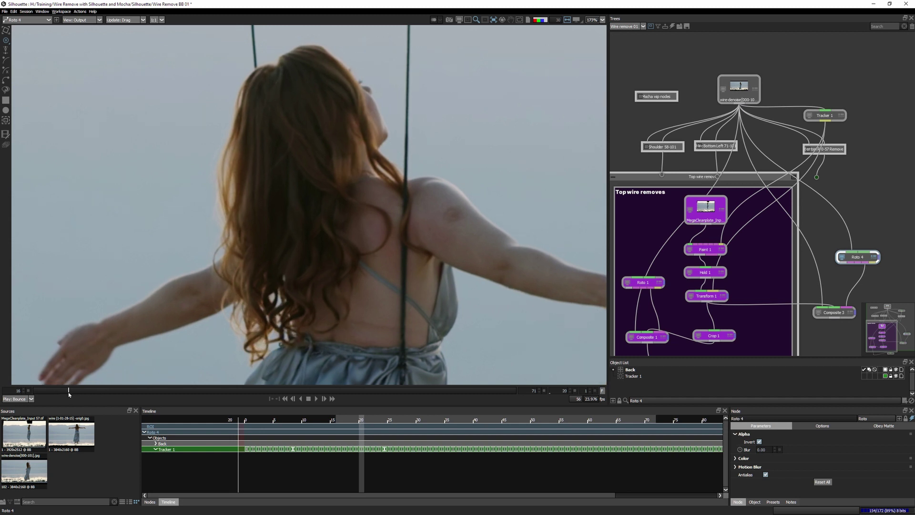
{"action": "left_click_drag", "start_coordinate": [69, 391], "coordinate": [31, 390]}
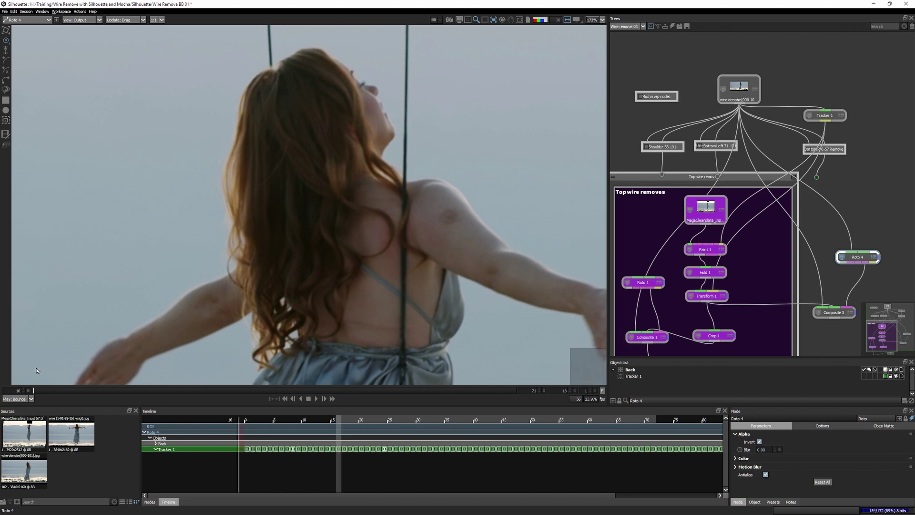
{"action": "left_click_drag", "start_coordinate": [43, 391], "coordinate": [325, 398]}
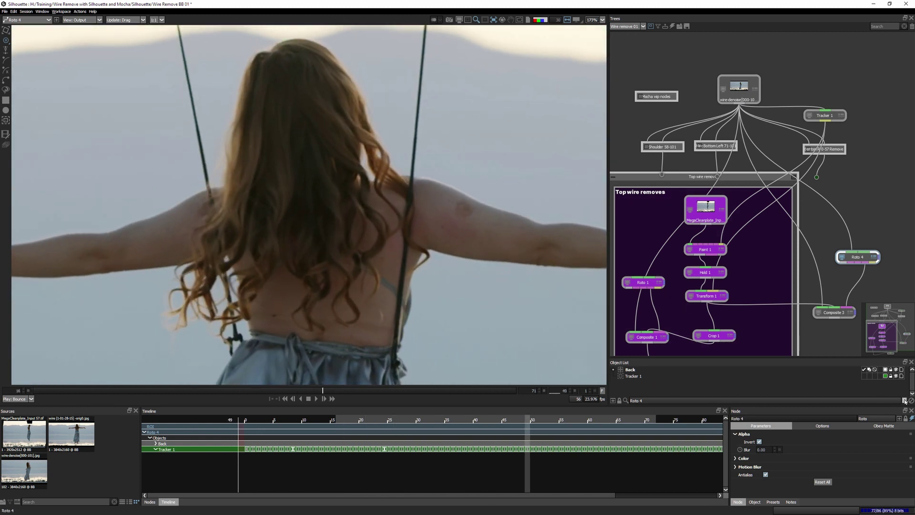
{"action": "key", "text": "ctrl+l"}
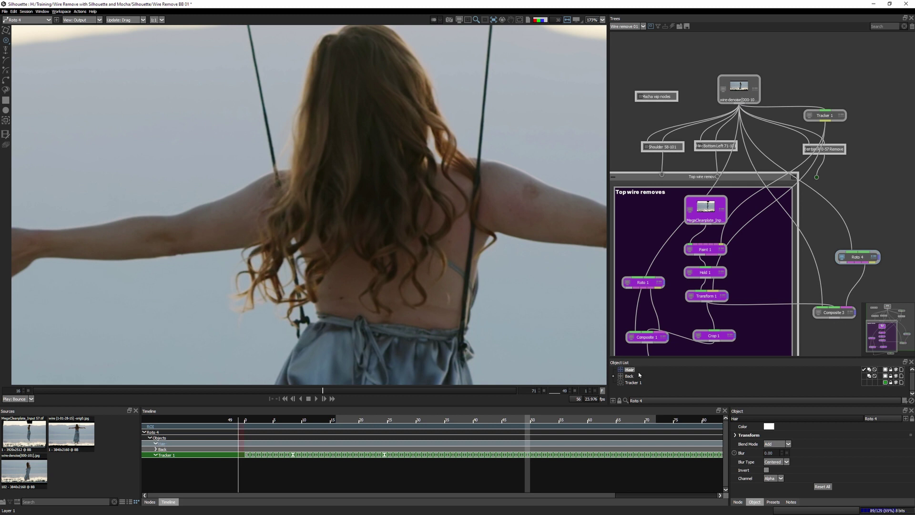
- Draw a flattened circle shape over the crown of the woman's head at frame 71 in the Hair layer
{"action": "left_click", "coordinate": [6, 120]}
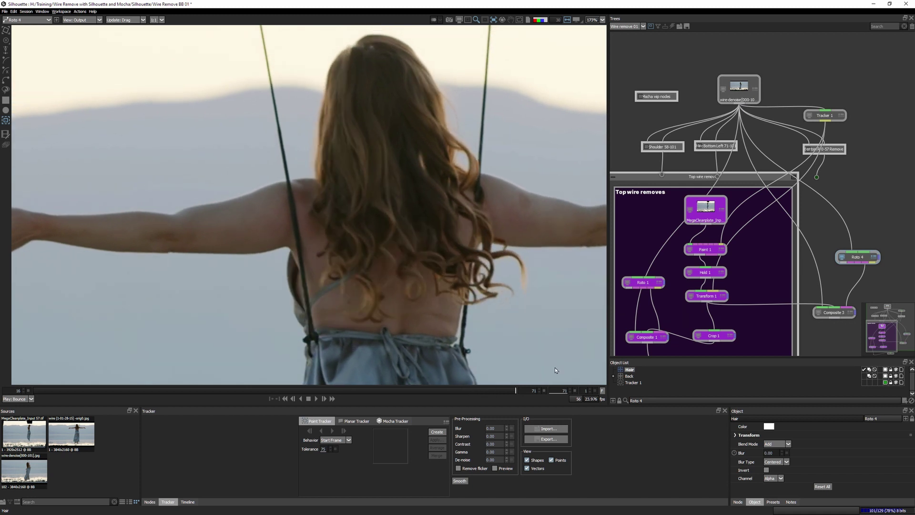
{"action": "left_click_drag", "start_coordinate": [358, 380], "coordinate": [588, 343]}
{"action": "left_click", "coordinate": [6, 110]}
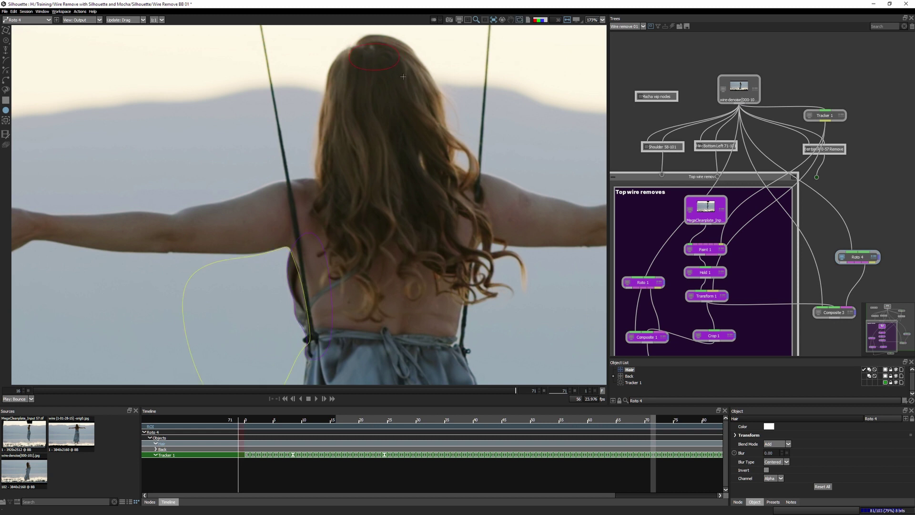
{"action": "left_click_drag", "start_coordinate": [422, 74], "coordinate": [422, 73]}
{"action": "left_click_drag", "start_coordinate": [348, 60], "coordinate": [327, 61]}
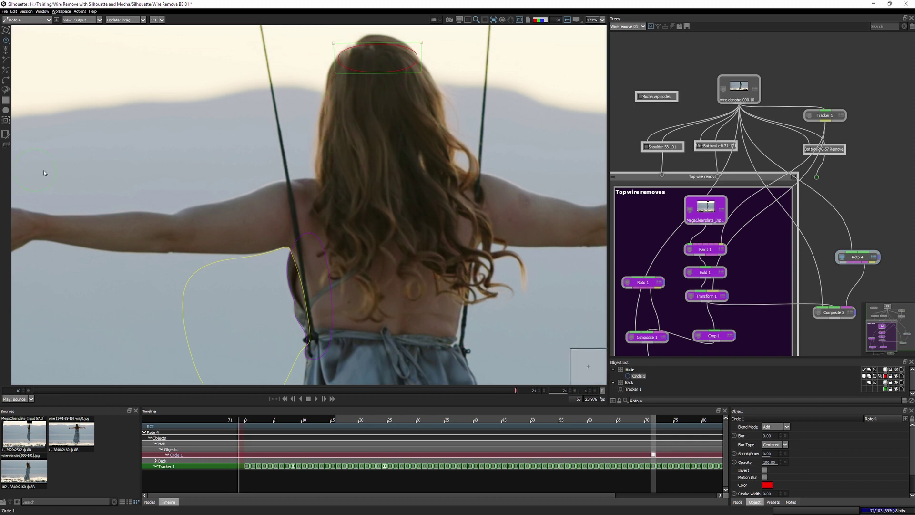
- Track the area inside the circle backward from frame 71 with the Mocha Tracker to drive the Hair layer
{"action": "left_click", "coordinate": [5, 121]}
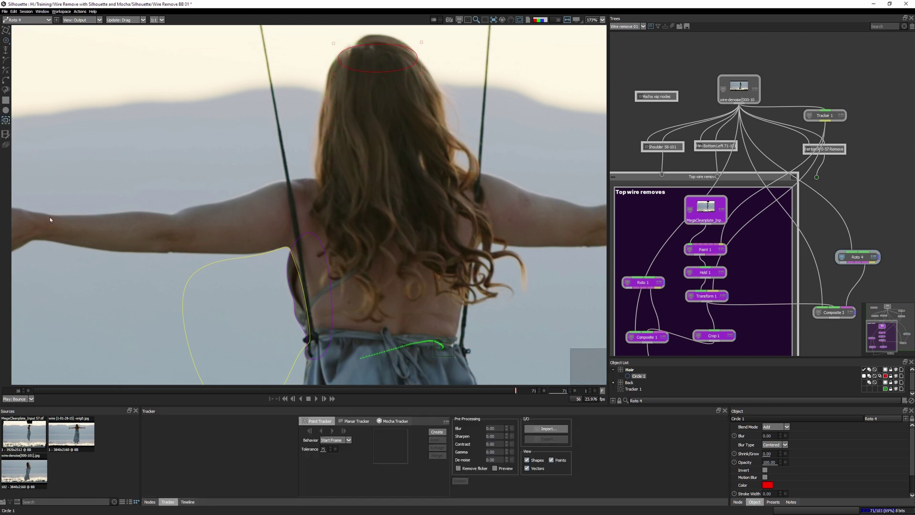
{"action": "left_click", "coordinate": [390, 421]}
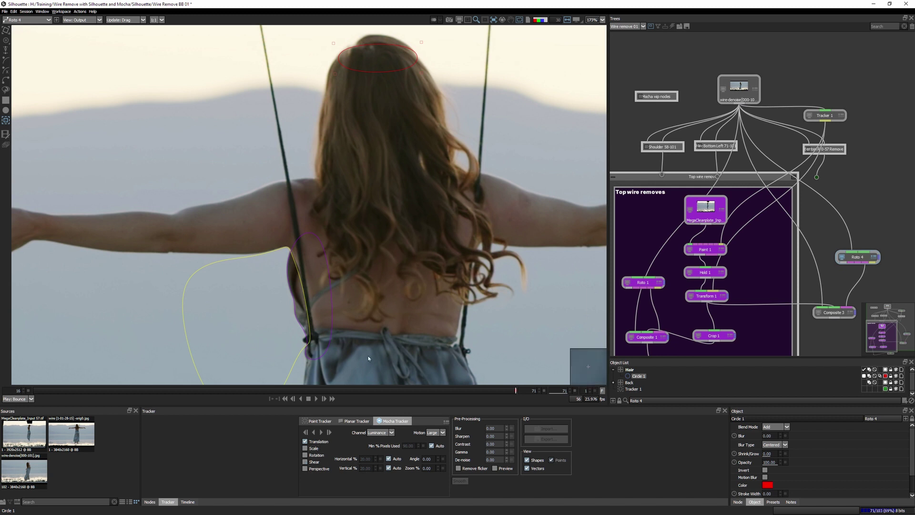
{"action": "left_click", "coordinate": [314, 432]}
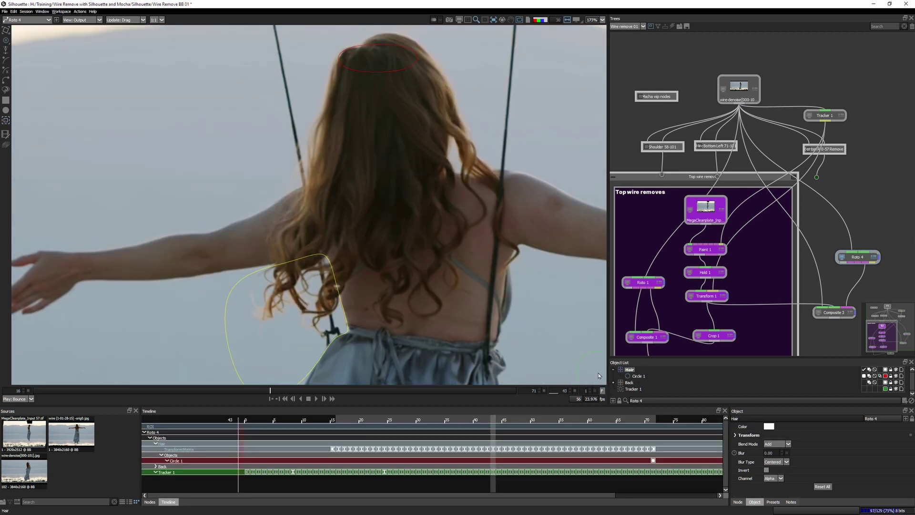
- Scrub the shot in the stabilized view to check how well the Hair layer's track follows the head
{"action": "left_click", "coordinate": [299, 391]}
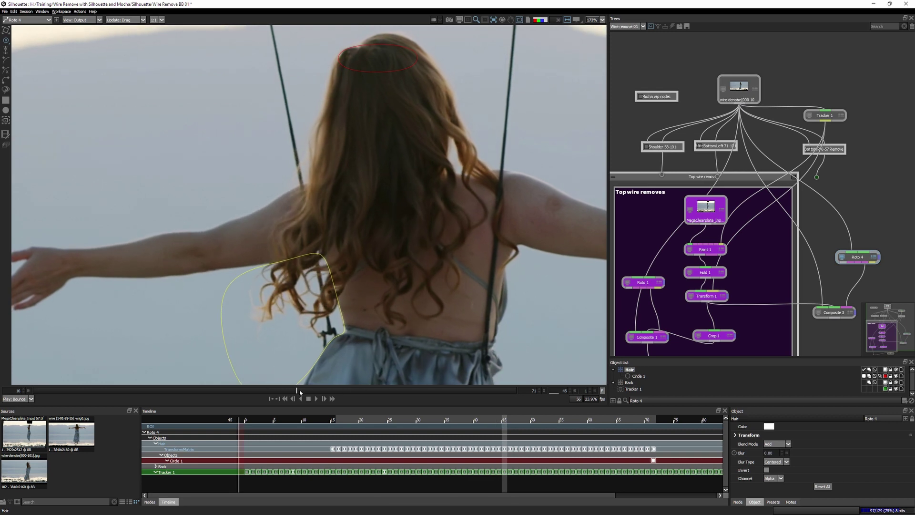
{"action": "mouse_move", "coordinate": [299, 392]}
{"action": "left_mouse_down"}
{"action": "mouse_move", "coordinate": [537, 391]}
{"action": "mouse_move", "coordinate": [46, 402]}
{"action": "mouse_move", "coordinate": [522, 383]}
{"action": "left_mouse_up"}
{"action": "left_click_drag", "start_coordinate": [623, 373], "coordinate": [445, 363]}
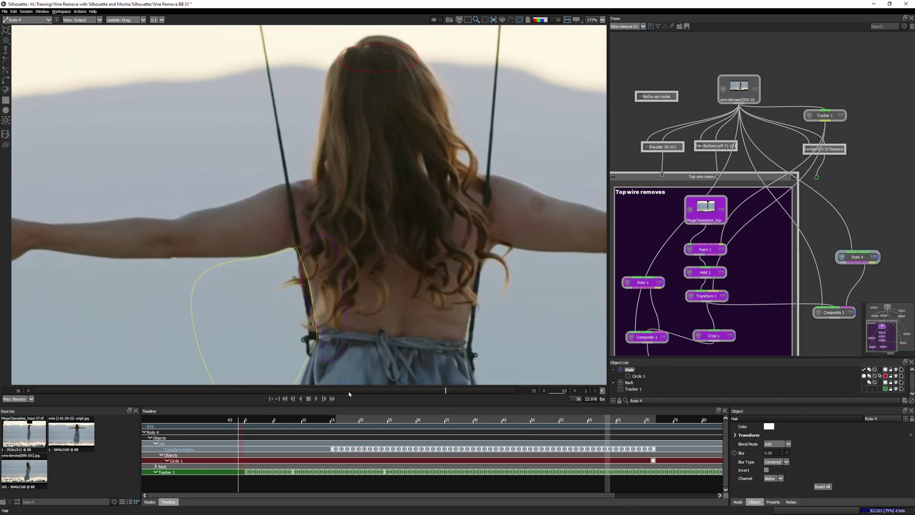
{"action": "left_click_drag", "start_coordinate": [349, 394], "coordinate": [162, 382]}
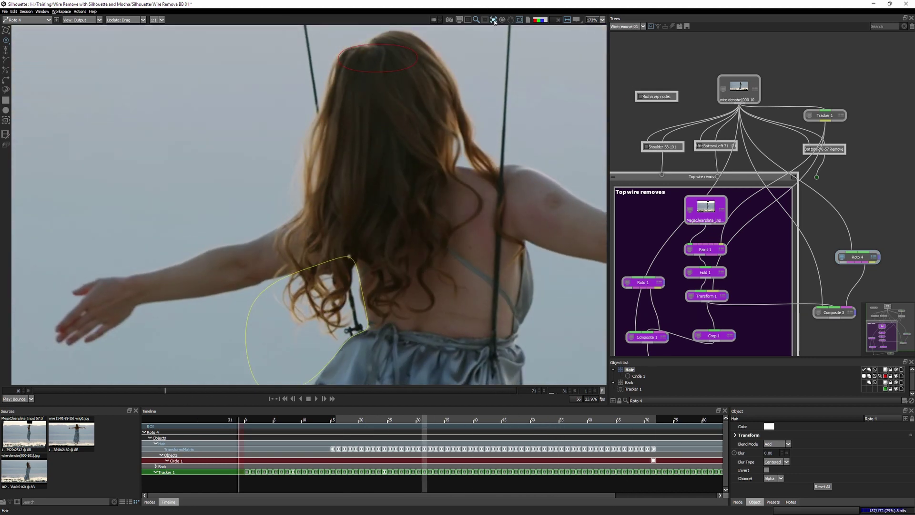
- Set view stabilization to None to compare the motion back to frame 16, and stabilize the view on Active Layer again
{"action": "left_click", "coordinate": [493, 20]}
{"action": "left_click", "coordinate": [499, 29]}
{"action": "left_click_drag", "start_coordinate": [165, 390], "coordinate": [33, 392]}
{"action": "left_click", "coordinate": [494, 21]}
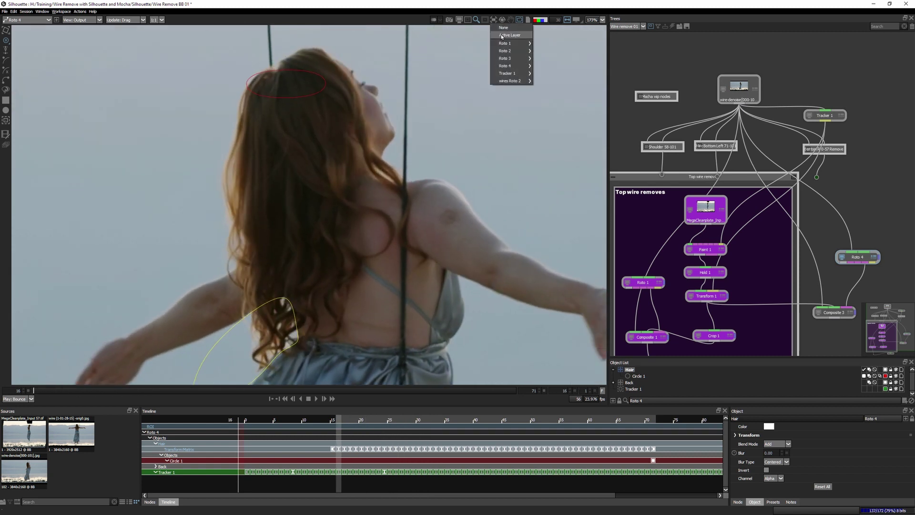
{"action": "left_click", "coordinate": [508, 35]}
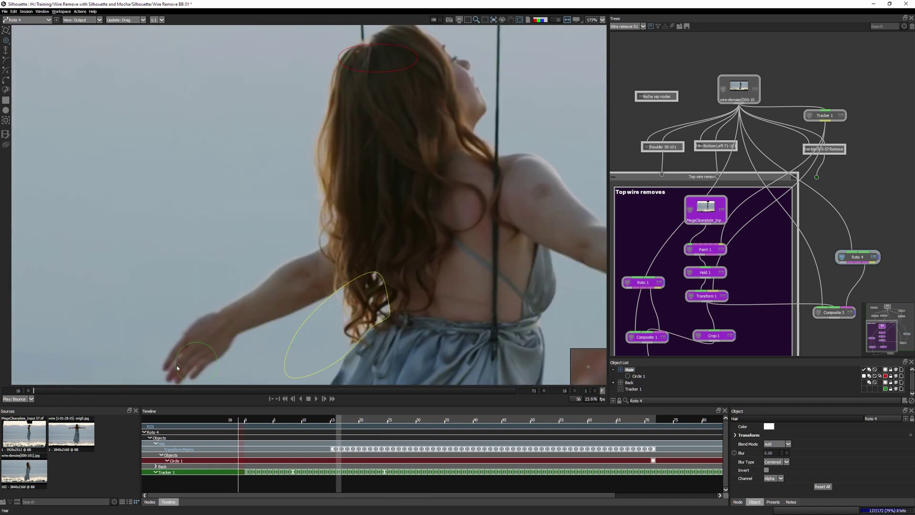
- Rename the tracked circle in the Hair layer as track shape, hide its outline and lock it
{"action": "left_click_drag", "start_coordinate": [34, 391], "coordinate": [515, 391]}
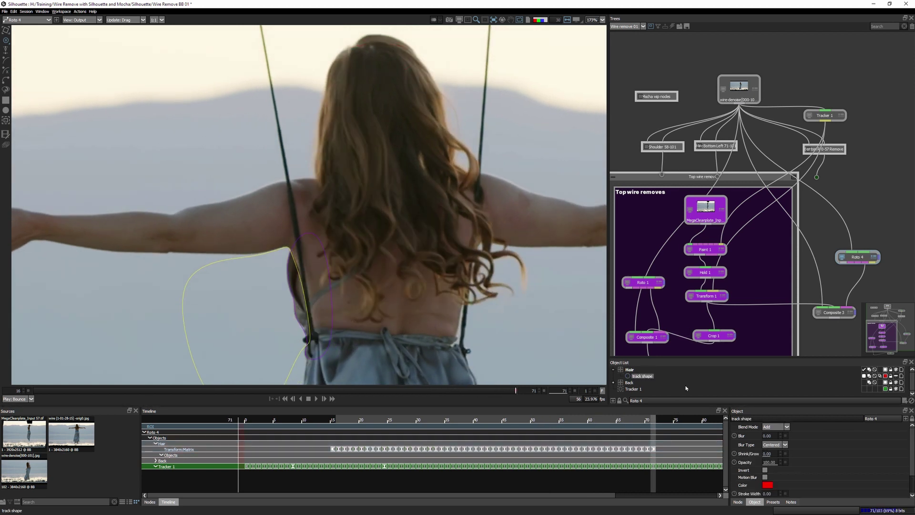
{"action": "left_click", "coordinate": [891, 377]}
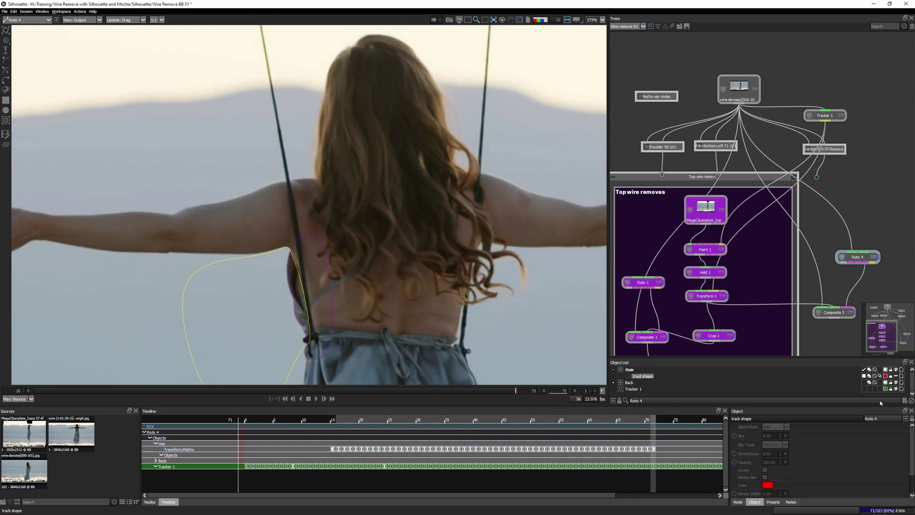
- Draw an X-spline around the hair strand crossing the wire at frame 54 in the Hair layer
{"action": "left_click", "coordinate": [629, 371]}
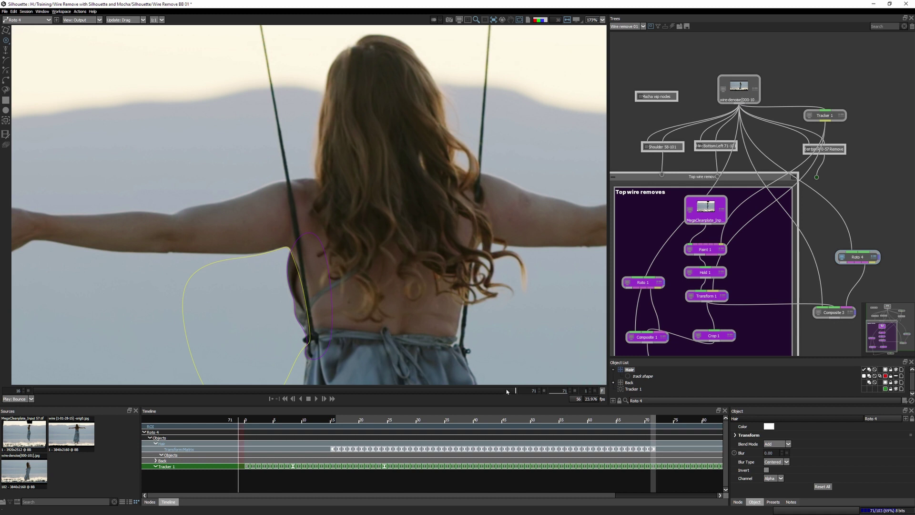
{"action": "left_click_drag", "start_coordinate": [507, 391], "coordinate": [361, 403]}
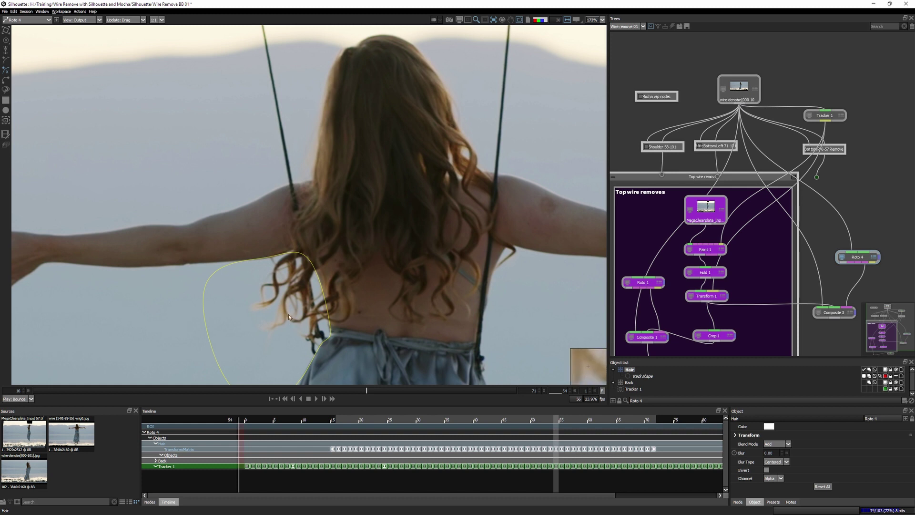
{"action": "left_click", "coordinate": [326, 246]}
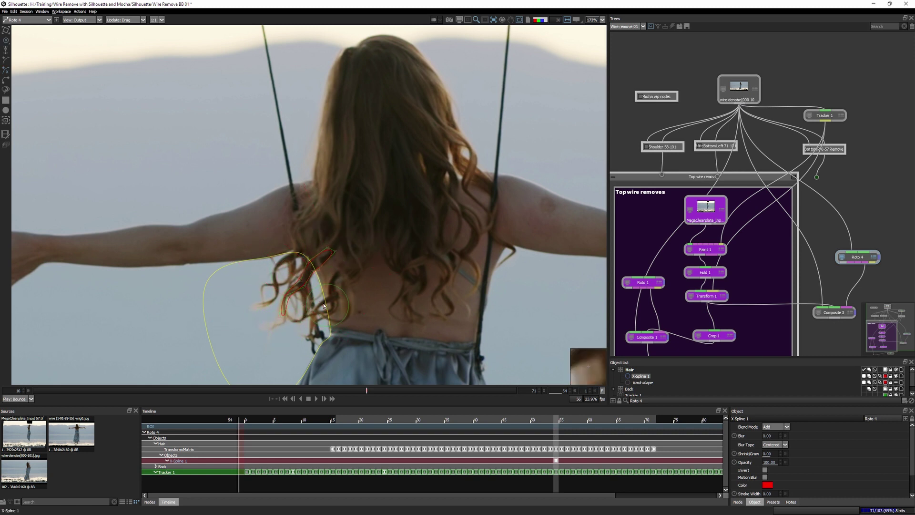
- Reshape the lower end of the hair X-spline so it follows the strand out to its curled tip
{"action": "scroll", "coordinate": [292, 372], "scroll_direction": "up", "scroll_amount": 1}
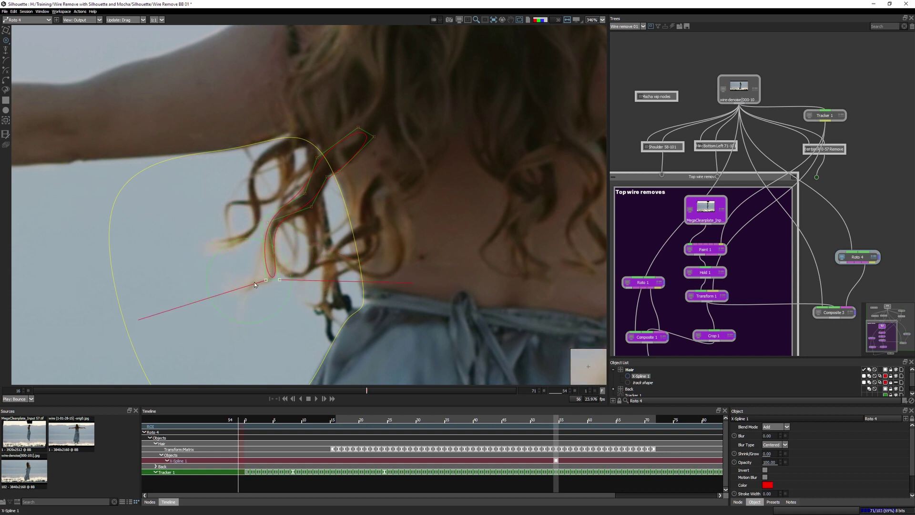
{"action": "mouse_move", "coordinate": [370, 394]}
{"action": "left_mouse_down"}
{"action": "mouse_move", "coordinate": [435, 391]}
{"action": "mouse_move", "coordinate": [371, 396]}
{"action": "left_mouse_up"}
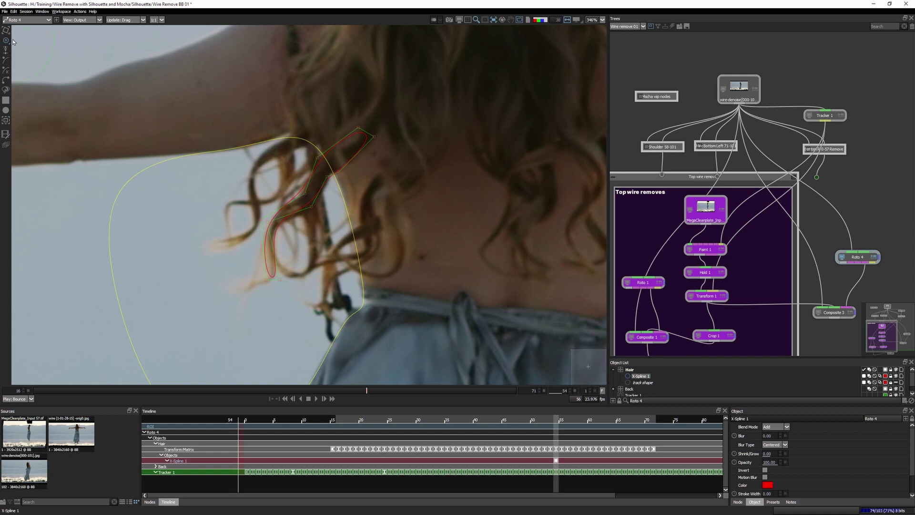
{"action": "left_click_drag", "start_coordinate": [7, 40], "coordinate": [31, 26]}
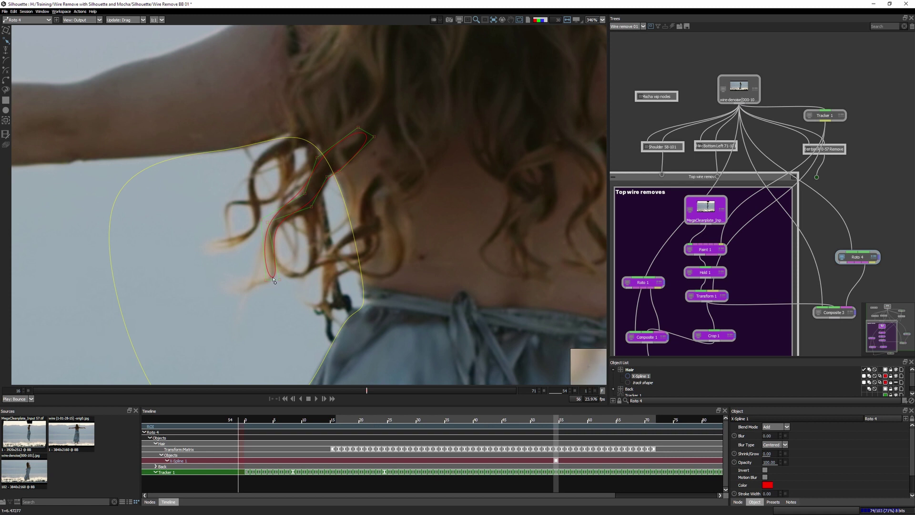
{"action": "left_click_drag", "start_coordinate": [272, 281], "coordinate": [219, 303]}
{"action": "mouse_move", "coordinate": [279, 279]}
{"action": "left_mouse_down"}
{"action": "mouse_move", "coordinate": [268, 282]}
{"action": "mouse_move", "coordinate": [270, 273]}
{"action": "mouse_move", "coordinate": [286, 284]}
{"action": "left_mouse_up"}
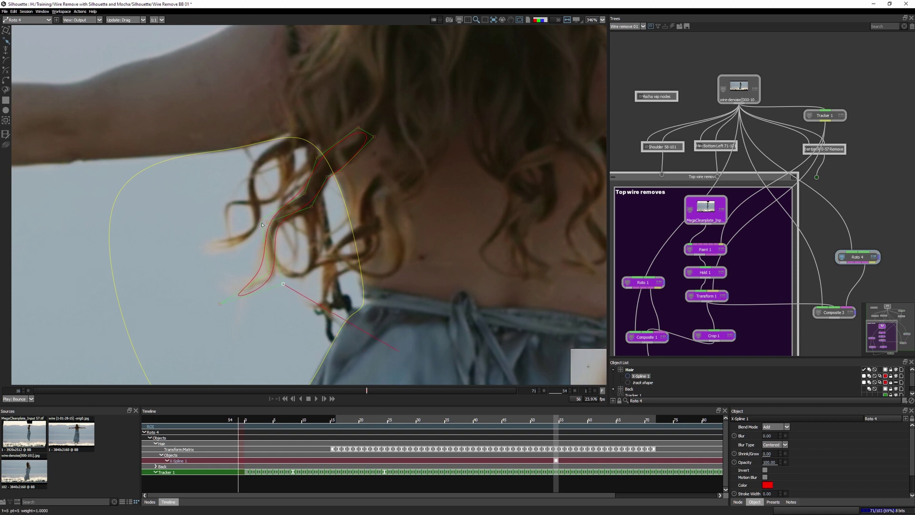
{"action": "left_click", "coordinate": [267, 223]}
{"action": "left_click_drag", "start_coordinate": [266, 226], "coordinate": [263, 274]}
{"action": "left_click_drag", "start_coordinate": [220, 304], "coordinate": [198, 309]}
{"action": "mouse_move", "coordinate": [285, 283]}
{"action": "left_mouse_down"}
{"action": "mouse_move", "coordinate": [296, 289]}
{"action": "mouse_move", "coordinate": [289, 283]}
{"action": "left_mouse_up"}
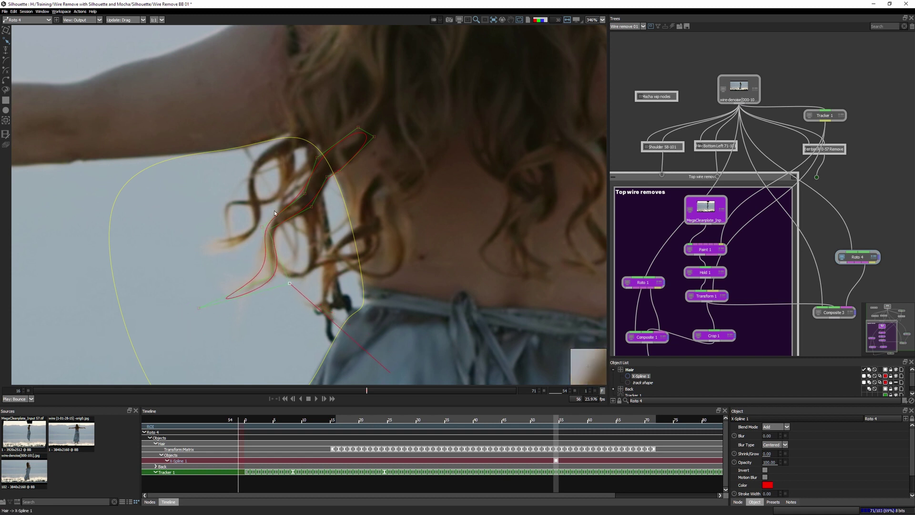
- Adjust the X-spline point at the strand's inner bend and show the matte overlay to check the shape
{"action": "left_click", "coordinate": [314, 212]}
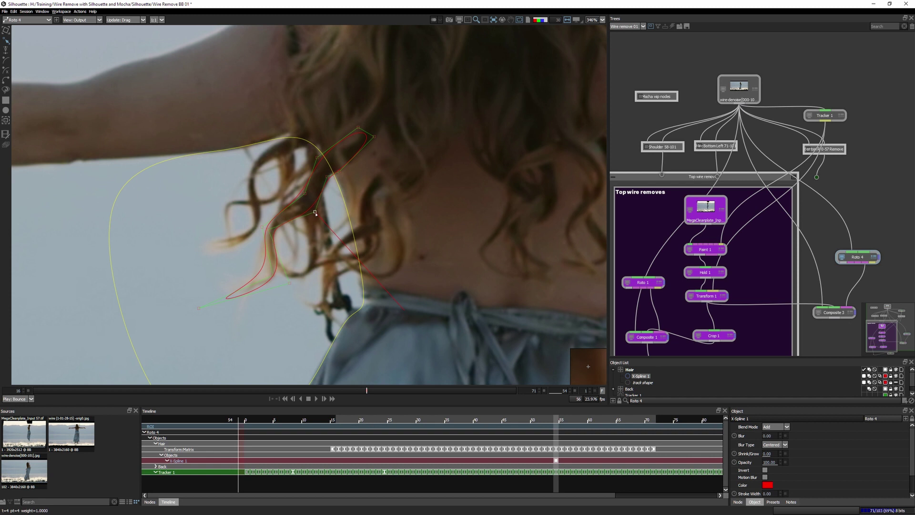
{"action": "key", "text": "a"}
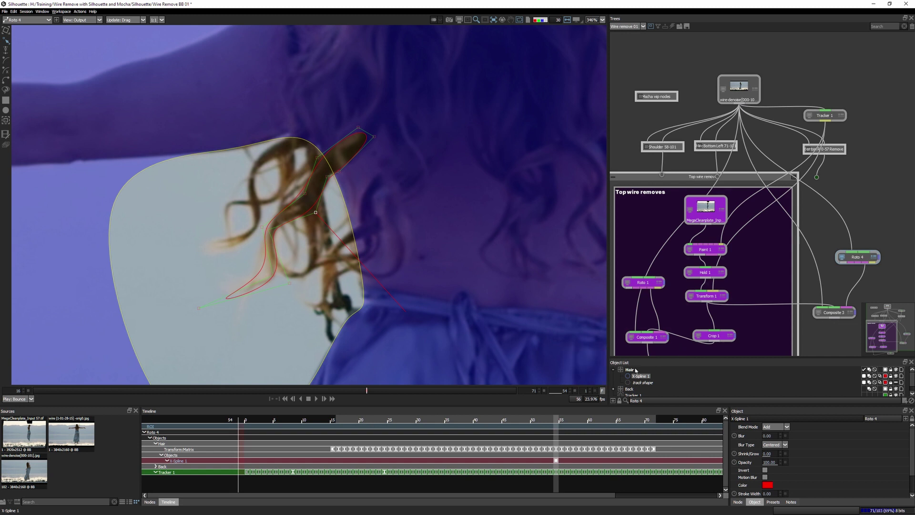
- Make the hair X-spline fill its strand in the matte and set the matte overlay opacity to 15
{"action": "left_click", "coordinate": [868, 376]}
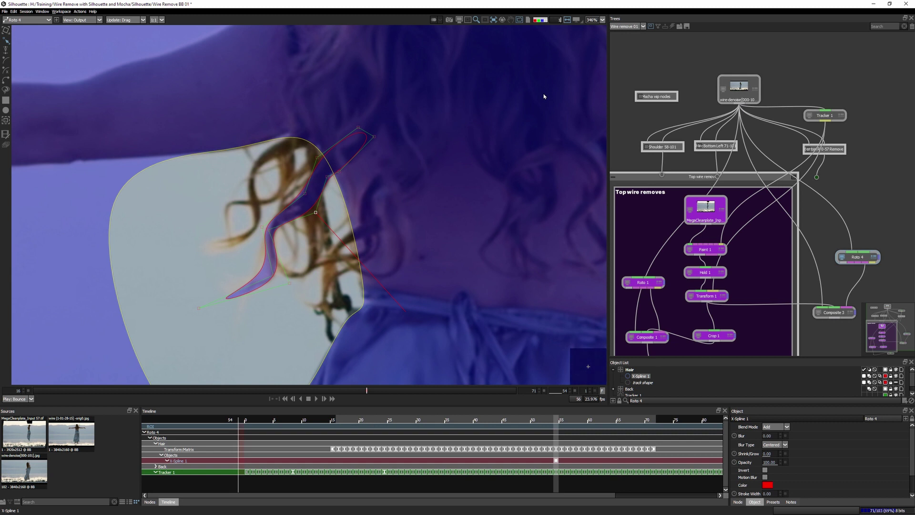
{"action": "key", "text": "Return"}
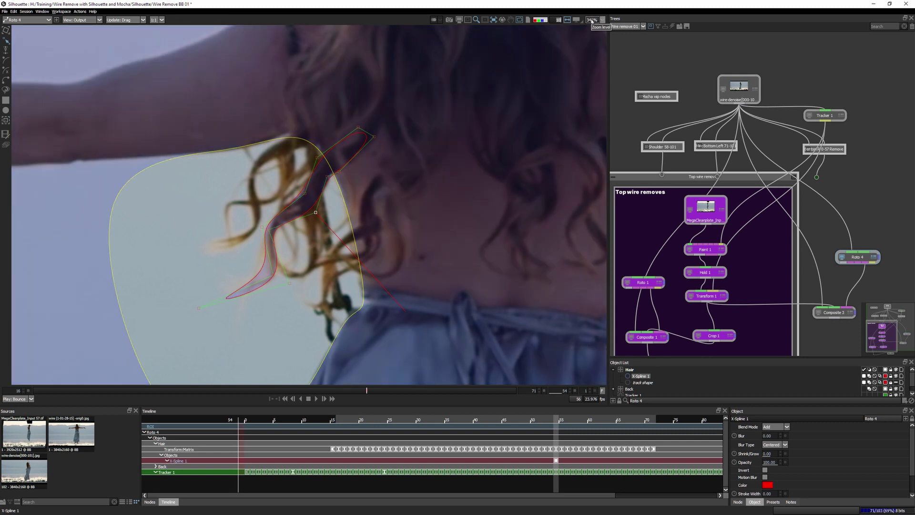
{"action": "key", "text": "BackSpace"}
{"action": "type", "text": "5"}
{"action": "key", "text": "Return"}
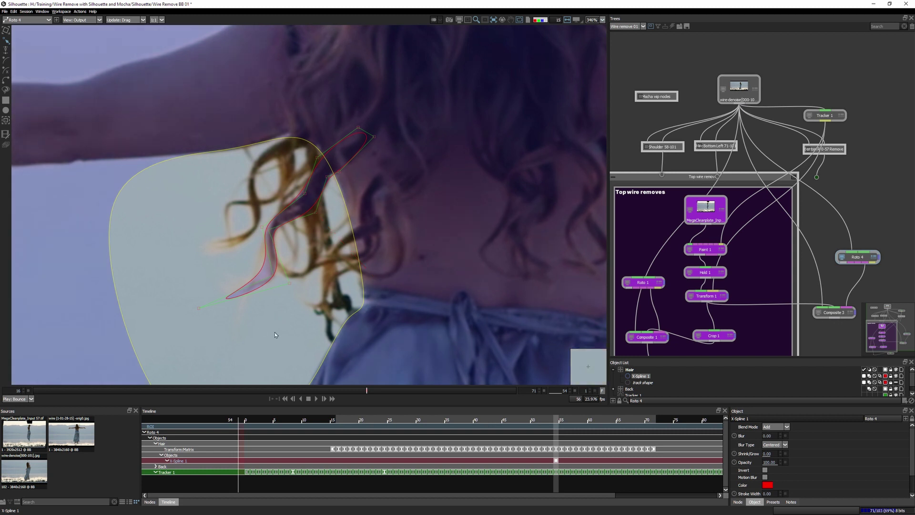
- Check the hair strand's matte edges under the overlay with the shape outlines toggled off and on
{"action": "key", "text": "o"}
{"action": "key", "text": "o"}
{"action": "key", "text": "o"}
{"action": "key", "text": "o"}
{"action": "key", "text": "o"}
{"action": "key", "text": "o"}
{"action": "key", "text": "o"}
{"action": "key", "text": "o"}
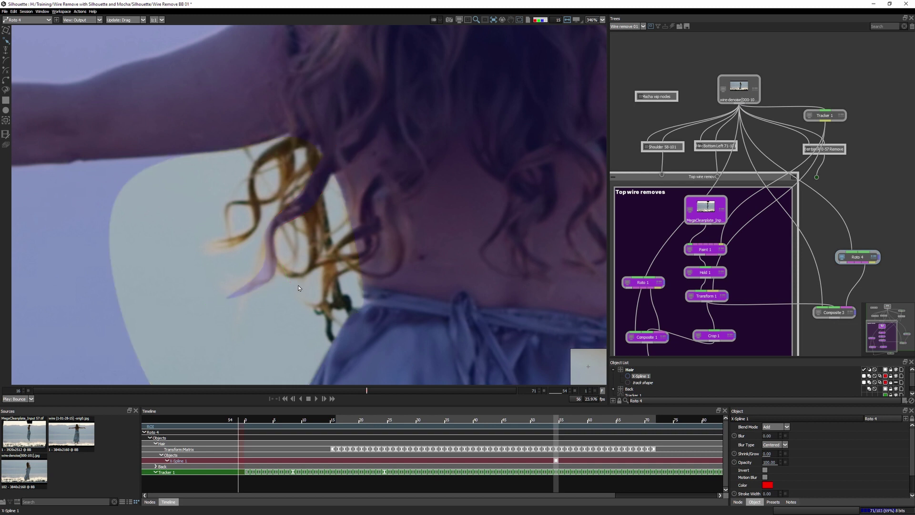
{"action": "key", "text": "shift+o"}
{"action": "key", "text": "shift+o"}
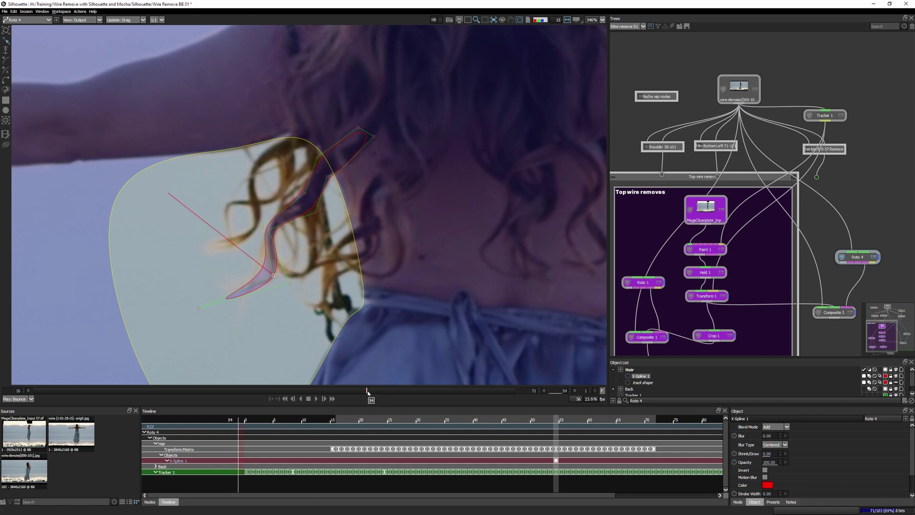
{"action": "mouse_move", "coordinate": [372, 395]}
{"action": "left_mouse_down"}
{"action": "mouse_move", "coordinate": [437, 398]}
{"action": "mouse_move", "coordinate": [366, 398]}
{"action": "left_mouse_up"}
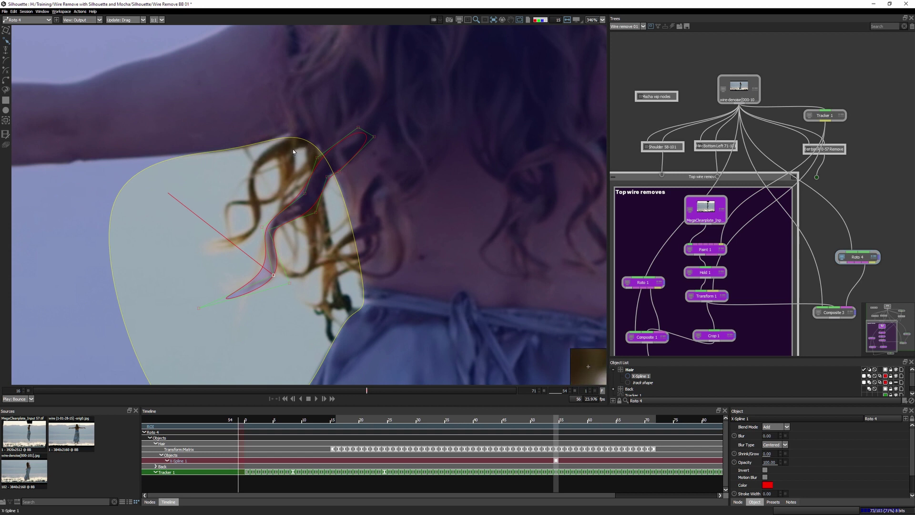
- Inspect the hair strand's matte in the alpha channel and return to the plain colour image
{"action": "key", "text": "t"}
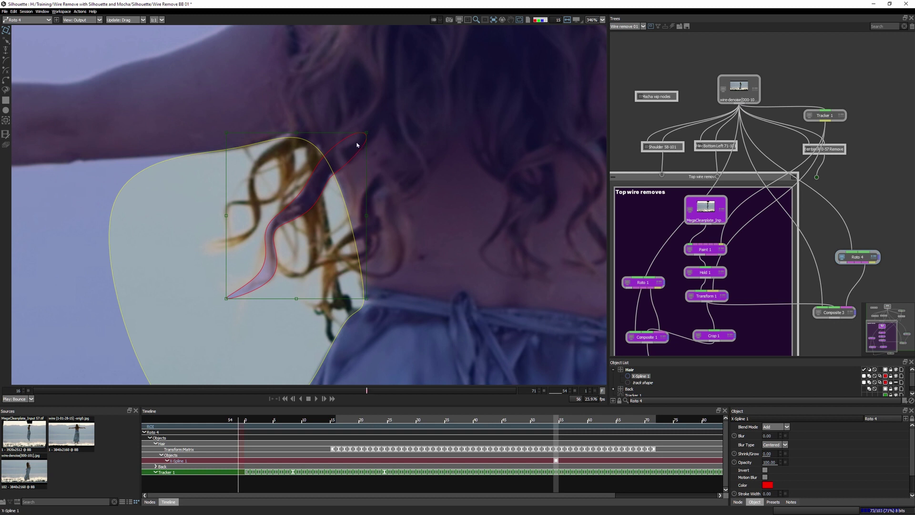
{"action": "key", "text": "a"}
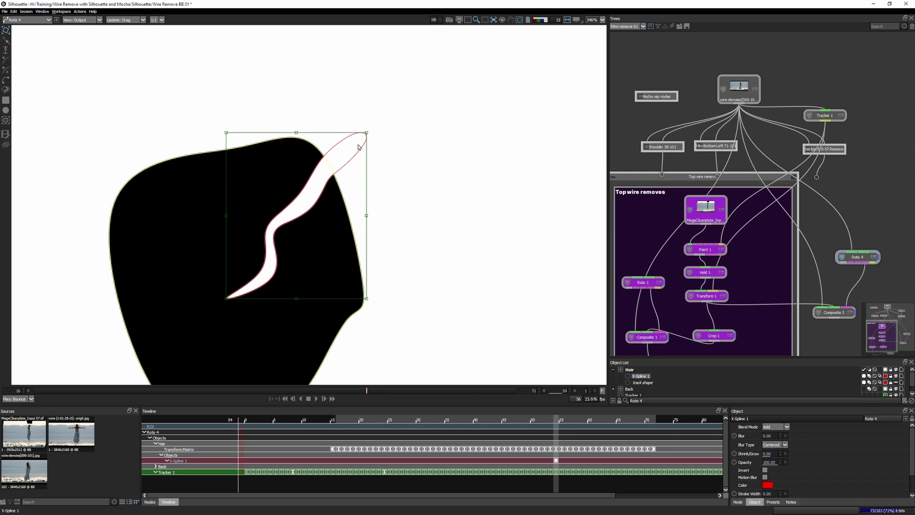
{"action": "key", "text": "c"}
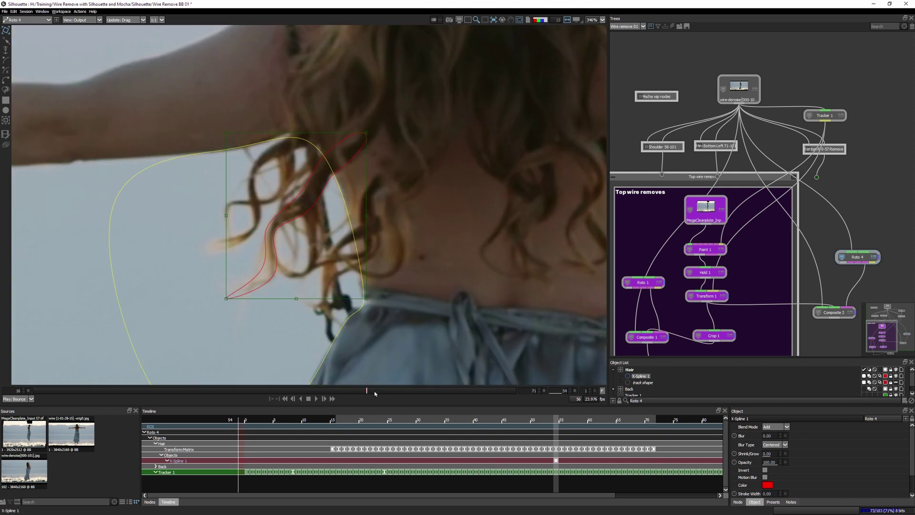
- At frame 63, move the whole hair X-spline across towards the strand's position beside the woman's back
{"action": "left_click_drag", "start_coordinate": [369, 392], "coordinate": [445, 390]}
{"action": "left_click_drag", "start_coordinate": [368, 146], "coordinate": [424, 142]}
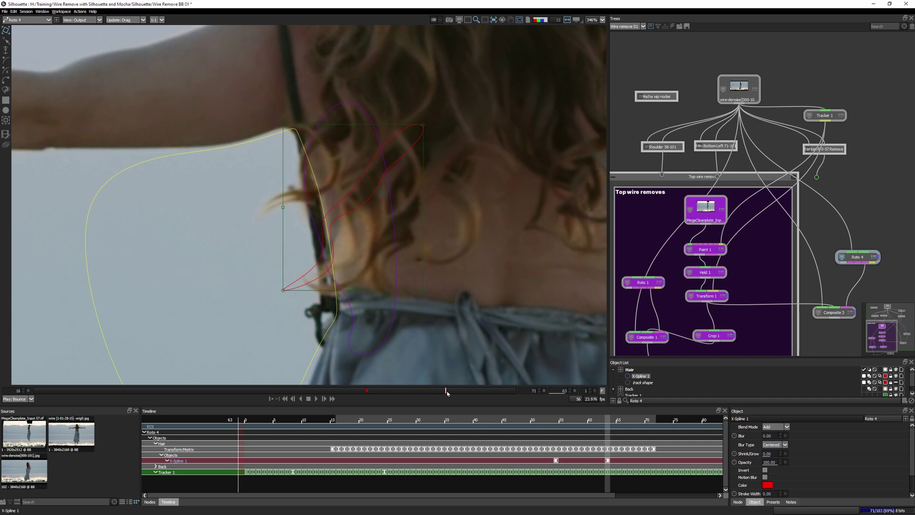
{"action": "mouse_move", "coordinate": [446, 393]}
{"action": "left_mouse_down"}
{"action": "mouse_move", "coordinate": [365, 392]}
{"action": "mouse_move", "coordinate": [445, 394]}
{"action": "left_mouse_up"}
- Switch to the reshape tool with a circular influence area and enlarge its radius to cover the shape's lower half
{"action": "left_click", "coordinate": [6, 41]}
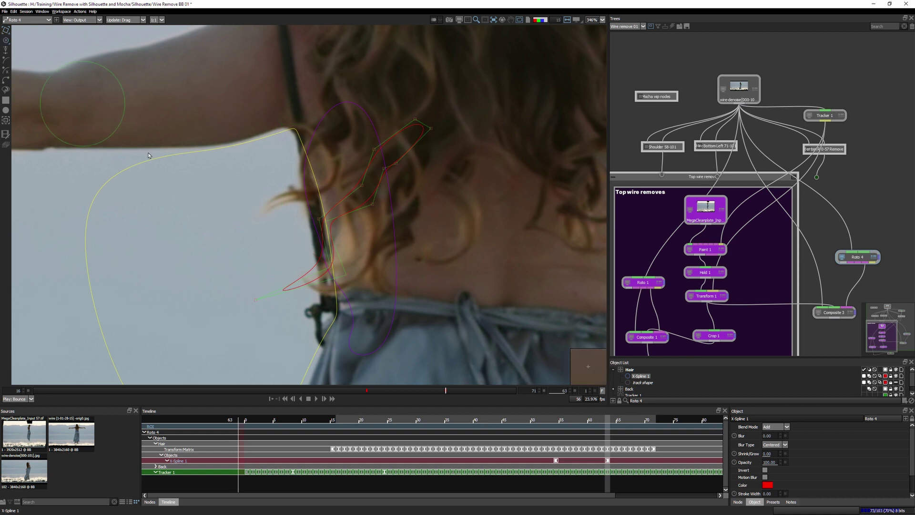
{"action": "left_click", "coordinate": [255, 300]}
{"action": "key", "text": "]"}
{"action": "key", "text": "]"}
{"action": "key", "text": "]"}
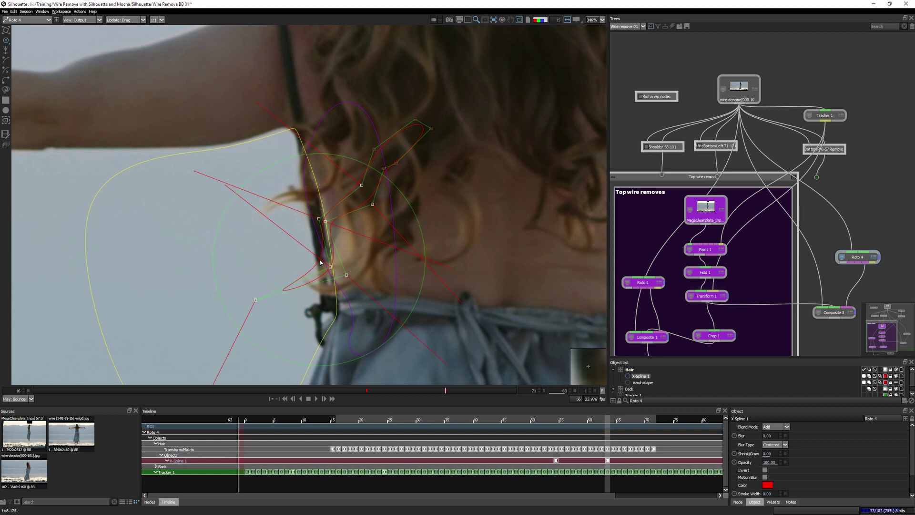
{"action": "left_click_drag", "start_coordinate": [230, 302], "coordinate": [236, 299]}
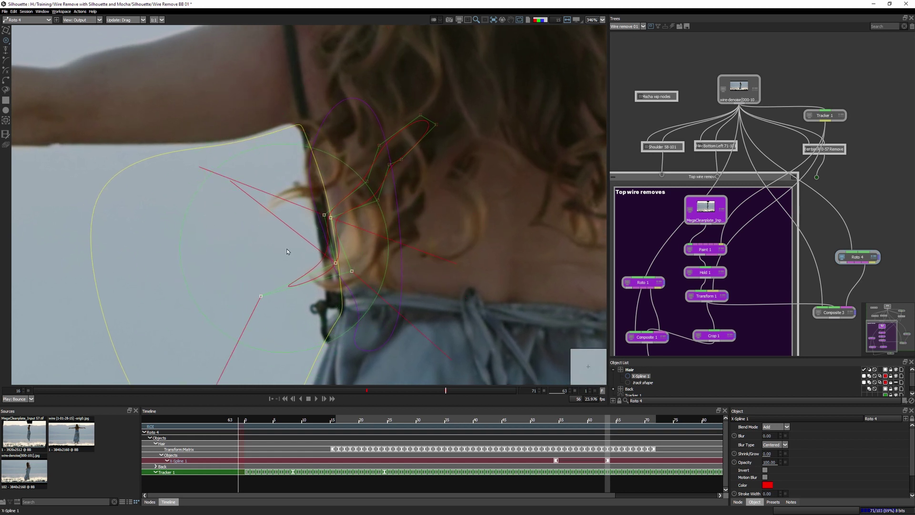
- Try to pull the lower half of the hair X-spline onto the strand at frame 63 using the influence circle
{"action": "left_click_drag", "start_coordinate": [308, 245], "coordinate": [322, 289]}
{"action": "key", "text": "ctrl+z"}
{"action": "left_click_drag", "start_coordinate": [288, 322], "coordinate": [244, 294]}
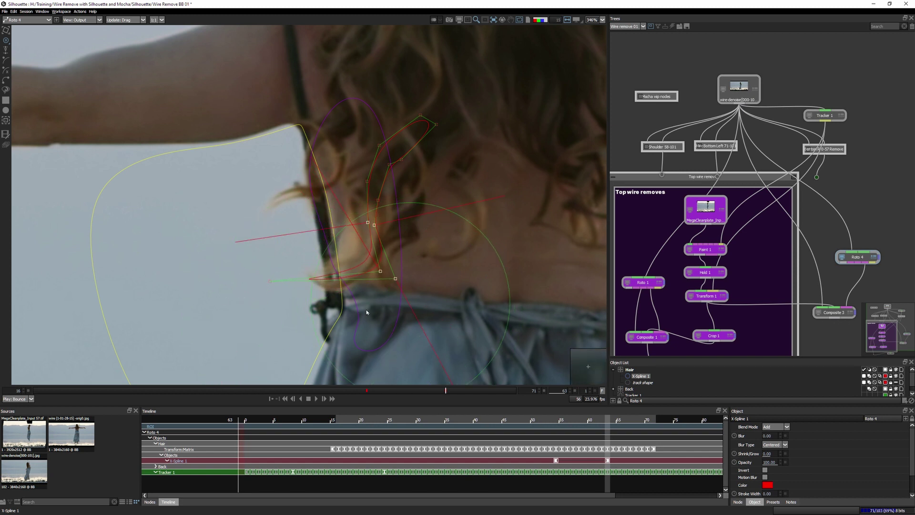
{"action": "scroll", "coordinate": [366, 300], "scroll_direction": "down", "scroll_amount": 5}
{"action": "left_click_drag", "start_coordinate": [390, 299], "coordinate": [366, 325]}
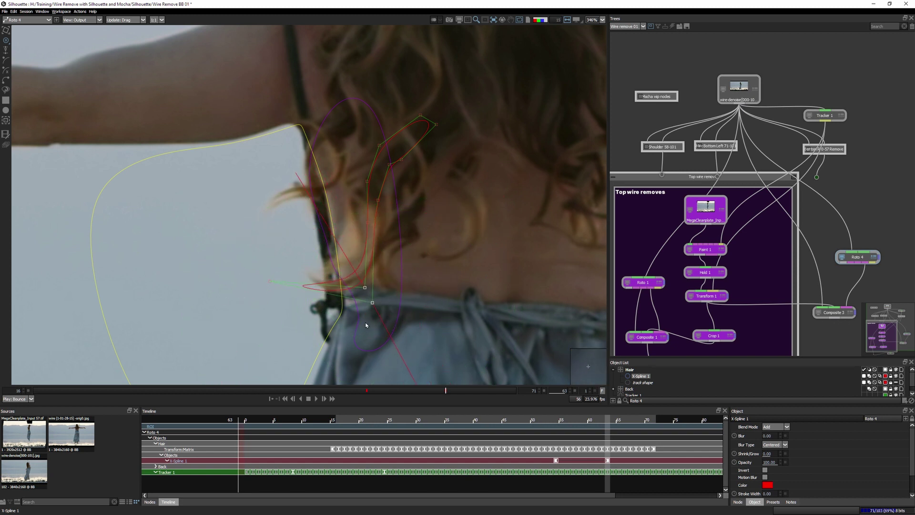
{"action": "left_click_drag", "start_coordinate": [366, 246], "coordinate": [326, 233]}
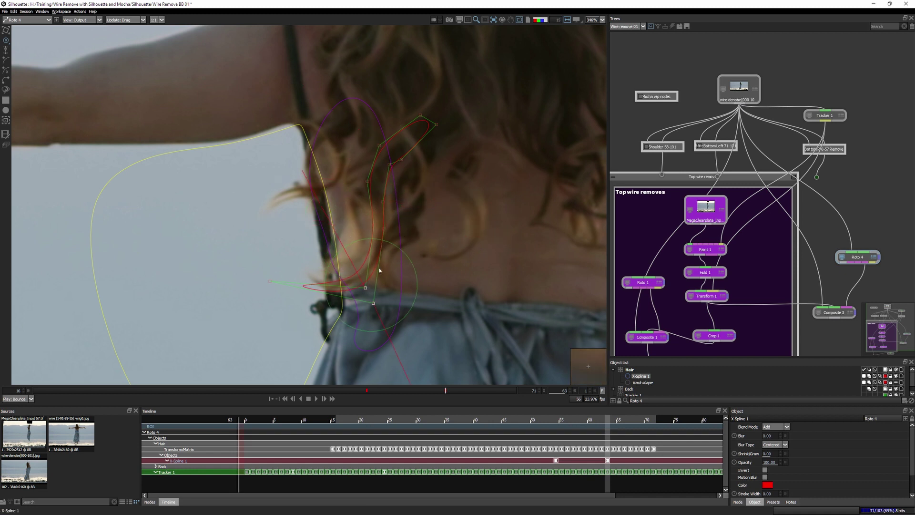
- Try to fit the hair X-spline's lower bend and tip to the curled strand end above the dress waistband
{"action": "left_click", "coordinate": [412, 370]}
{"action": "left_click_drag", "start_coordinate": [349, 307], "coordinate": [346, 298]}
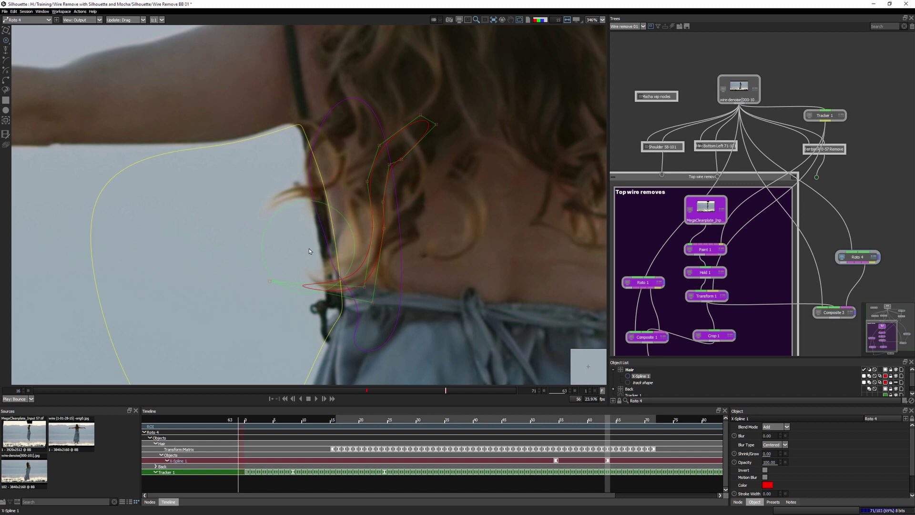
{"action": "left_click_drag", "start_coordinate": [283, 286], "coordinate": [286, 270]}
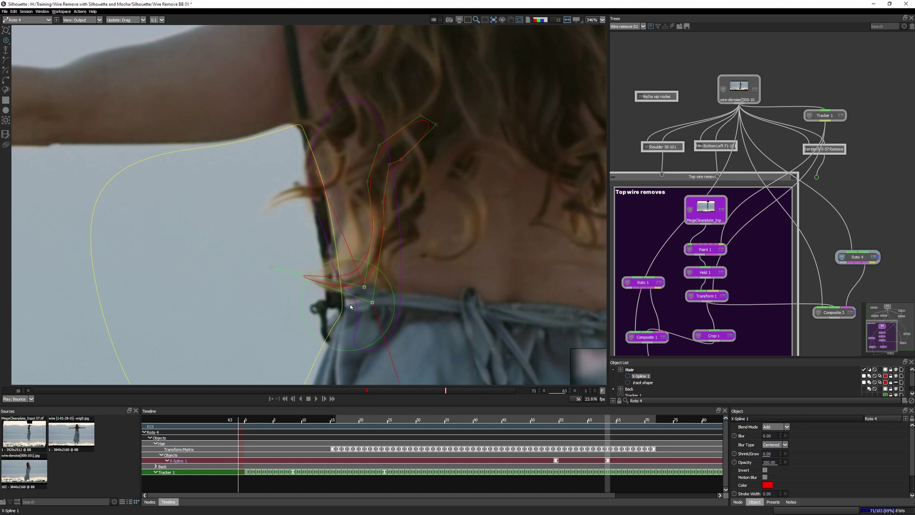
{"action": "left_click_drag", "start_coordinate": [350, 306], "coordinate": [339, 319]}
{"action": "left_click_drag", "start_coordinate": [282, 276], "coordinate": [284, 269]}
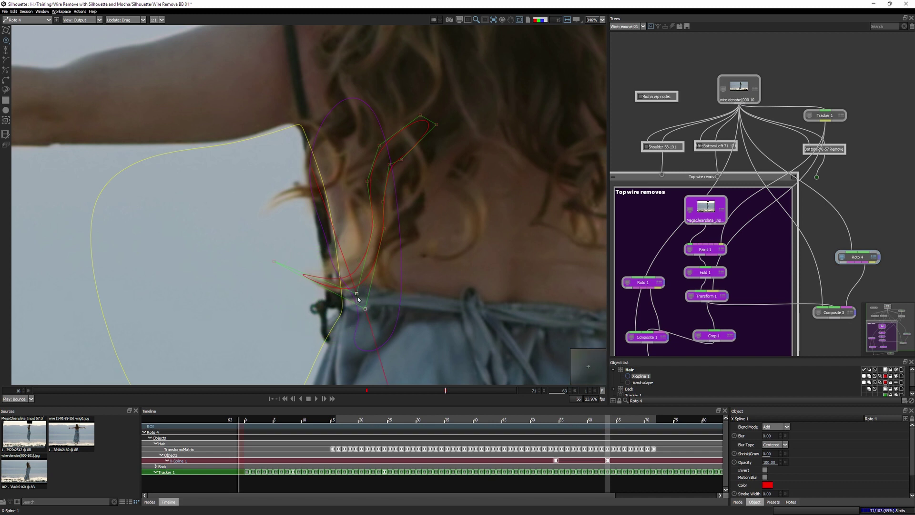
{"action": "left_click_drag", "start_coordinate": [358, 299], "coordinate": [351, 303]}
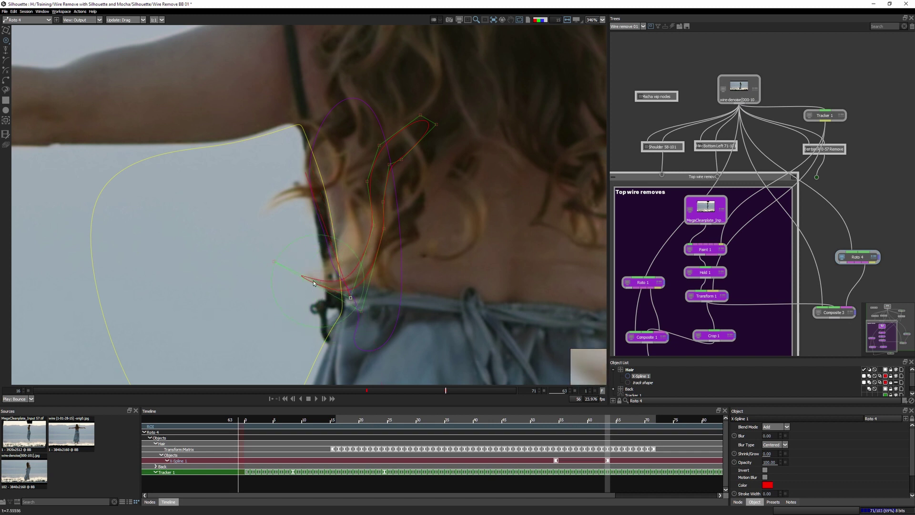
{"action": "mouse_move", "coordinate": [274, 262]}
{"action": "left_mouse_down"}
{"action": "mouse_move", "coordinate": [257, 260]}
{"action": "mouse_move", "coordinate": [276, 260]}
{"action": "left_mouse_up"}
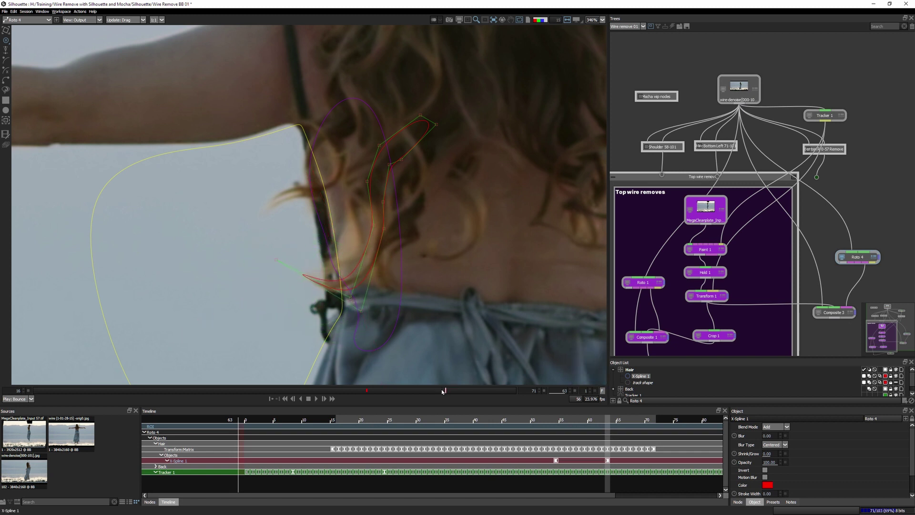
{"action": "mouse_move", "coordinate": [443, 391]}
{"action": "left_mouse_down"}
{"action": "mouse_move", "coordinate": [412, 390]}
{"action": "mouse_move", "coordinate": [443, 389]}
{"action": "left_mouse_up"}
- Undo the reshaping of the hair X-spline's lower half at frame 63
{"action": "key", "text": "ctrl+z"}
{"action": "key", "text": "ctrl+z"}
{"action": "key", "text": "ctrl+z"}
{"action": "key", "text": "ctrl+z"}
{"action": "key", "text": "ctrl+z"}
{"action": "key", "text": "ctrl+z"}
{"action": "key", "text": "ctrl+z"}
{"action": "key", "text": "ctrl+z"}
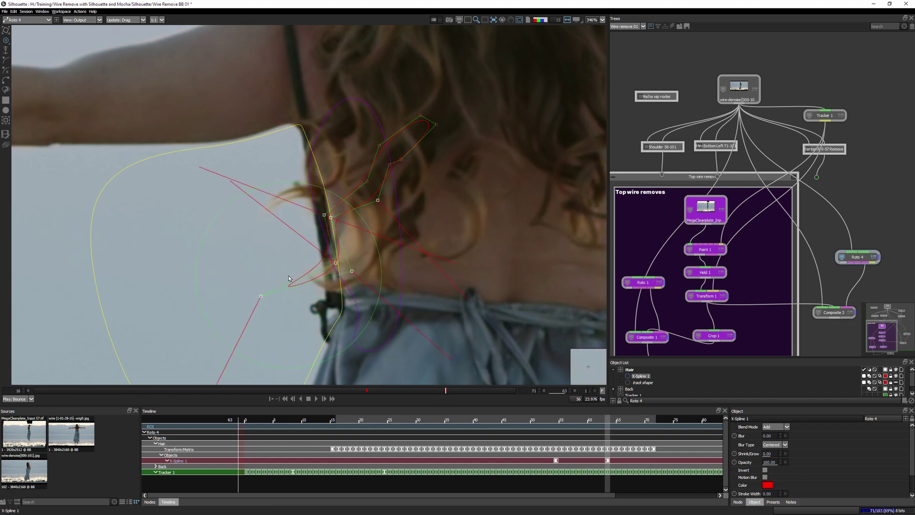
- Reshape the hair X-spline's lower half at frame 63 so its bend and tip curve along the strand
{"action": "left_click_drag", "start_coordinate": [297, 281], "coordinate": [313, 269]}
{"action": "left_click_drag", "start_coordinate": [332, 301], "coordinate": [363, 302]}
{"action": "left_click_drag", "start_coordinate": [420, 390], "coordinate": [447, 395]}
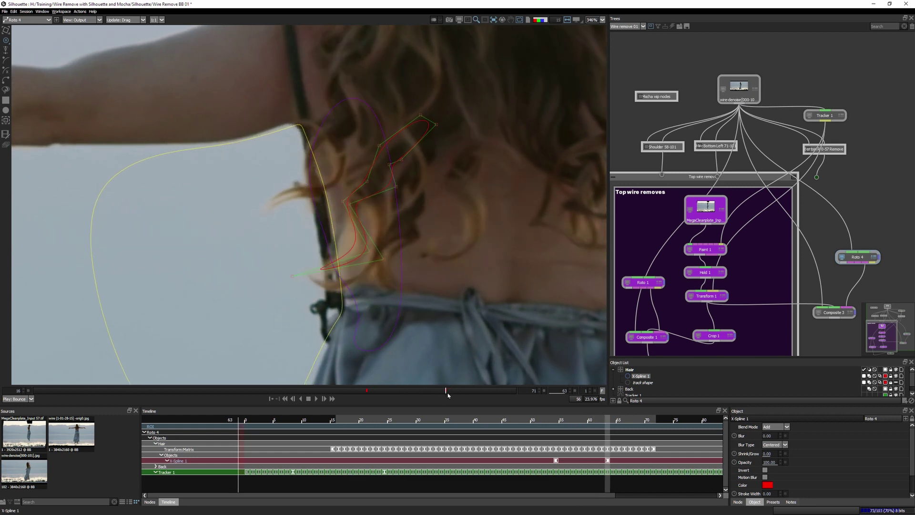
{"action": "left_click_drag", "start_coordinate": [350, 203], "coordinate": [353, 204]}
{"action": "left_click_drag", "start_coordinate": [383, 259], "coordinate": [377, 256]}
- Adjust the hair X-spline's tip on frames 64 and 65, pulling it in towards the back, and step back to frame 61
{"action": "key", "text": "x"}
{"action": "left_click_drag", "start_coordinate": [292, 276], "coordinate": [348, 274]}
{"action": "key", "text": "x"}
{"action": "key", "text": "z"}
{"action": "key", "text": "z"}
{"action": "key", "text": "z"}
{"action": "key", "text": "z"}
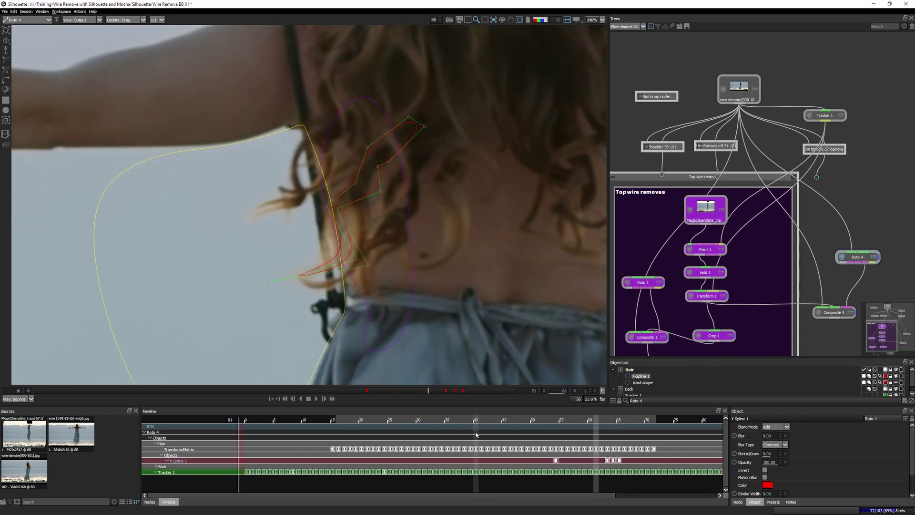
- Keyframe the hair X-spline's opacity at 100 on frame 65 and at 0 on frame 66
{"action": "key", "text": "Right"}
{"action": "key", "text": "Right"}
{"action": "key", "text": "Right"}
{"action": "key", "text": "Right"}
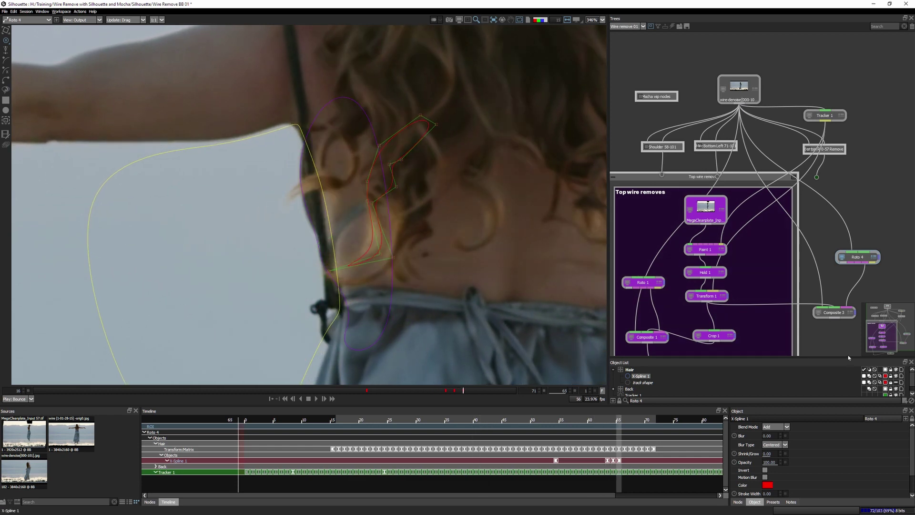
{"action": "left_click", "coordinate": [864, 377]}
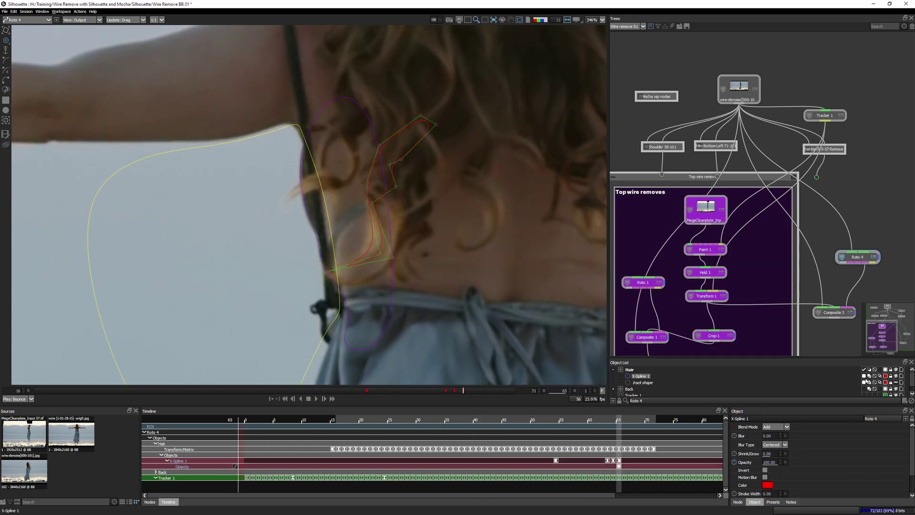
{"action": "key", "text": "Right"}
{"action": "left_click", "coordinate": [864, 377]}
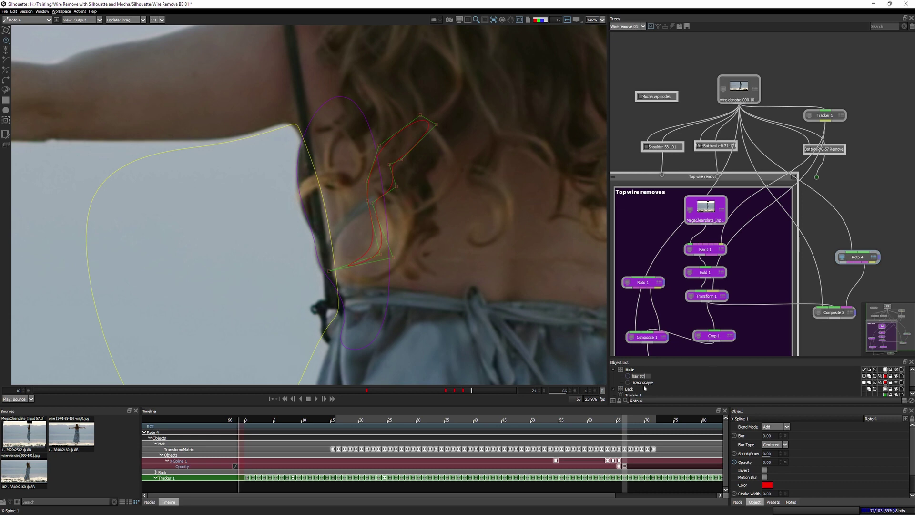
- Rename the hair X-spline as hair strand 1 and review its motion back to frame 54
{"action": "type", "text": "hair strand 1"}
{"action": "left_click_drag", "start_coordinate": [471, 391], "coordinate": [421, 391]}
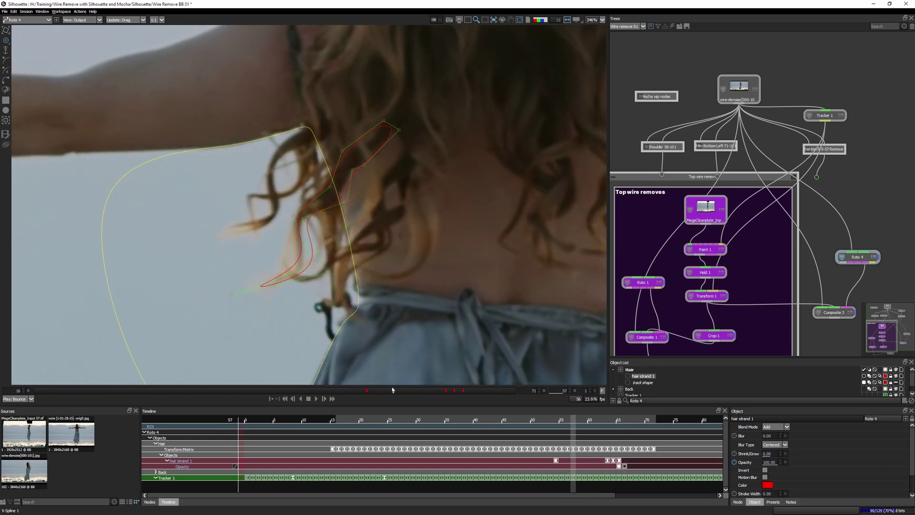
{"action": "left_click_drag", "start_coordinate": [392, 390], "coordinate": [367, 393]}
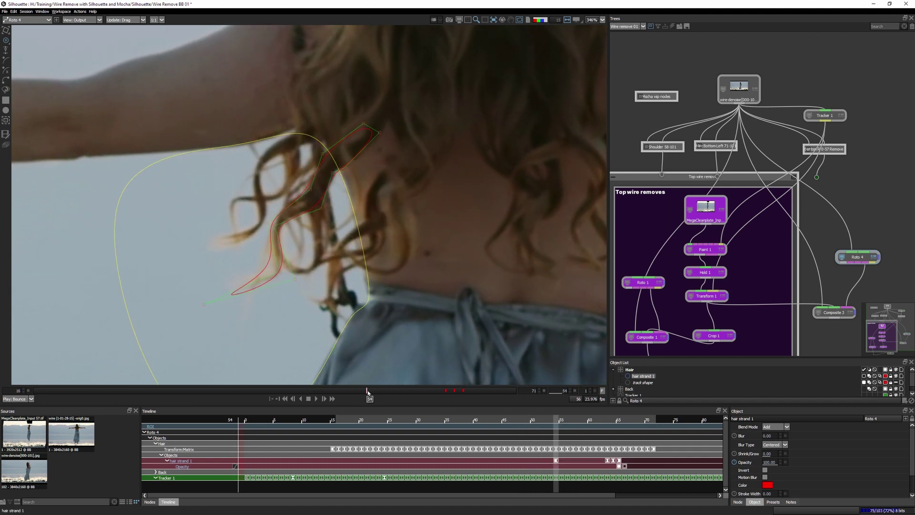
- Reposition hair strand 1 over its hair strand at frame 43, pulling its lower end outward from the back
{"action": "left_click_drag", "start_coordinate": [367, 392], "coordinate": [270, 390]}
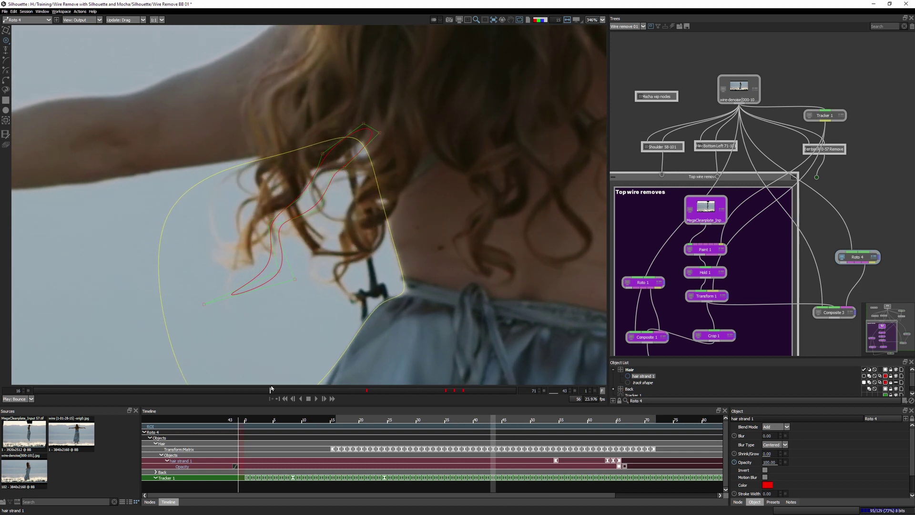
{"action": "key", "text": "t"}
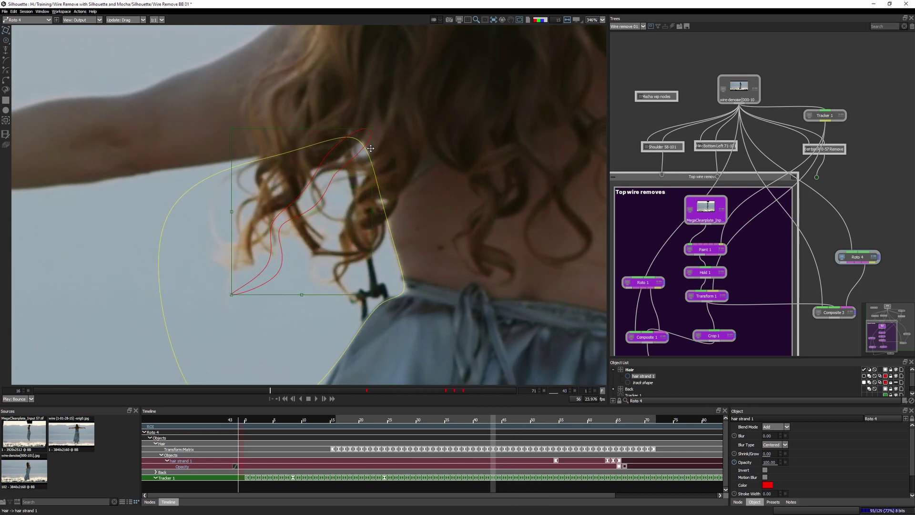
{"action": "left_click_drag", "start_coordinate": [374, 145], "coordinate": [365, 144]}
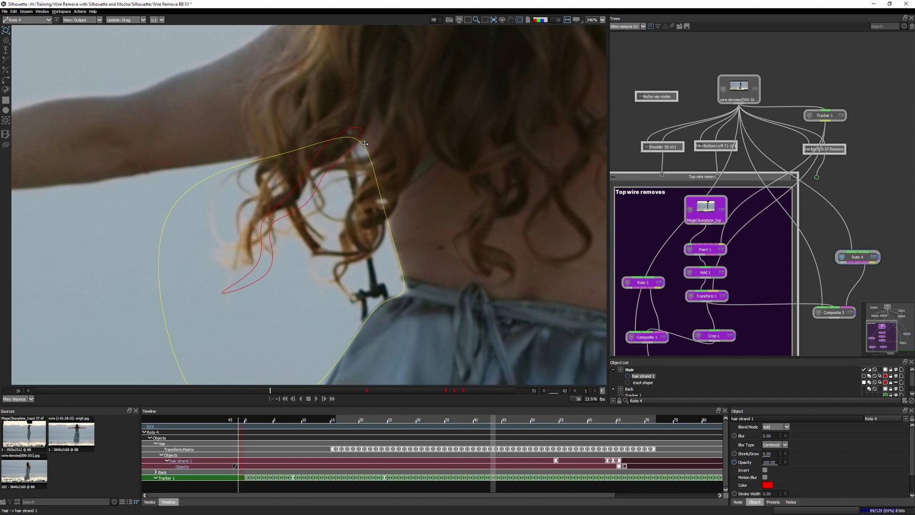
{"action": "mouse_move", "coordinate": [222, 295]}
{"action": "left_mouse_down"}
{"action": "mouse_move", "coordinate": [194, 271]}
{"action": "mouse_move", "coordinate": [192, 279]}
{"action": "left_mouse_up"}
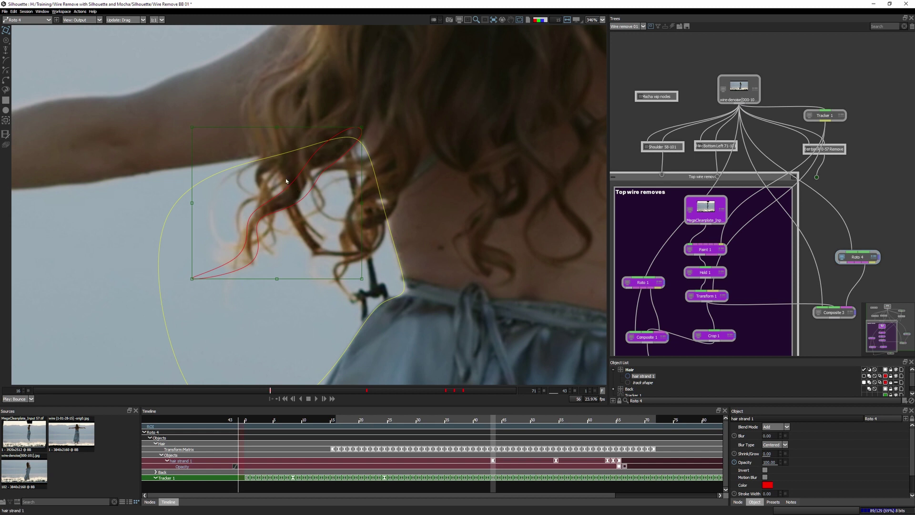
- Reshape hair strand 1's middle and lower points at frame 43 so its outline follows the strand's bend and tip
{"action": "left_click_drag", "start_coordinate": [329, 168], "coordinate": [281, 237]}
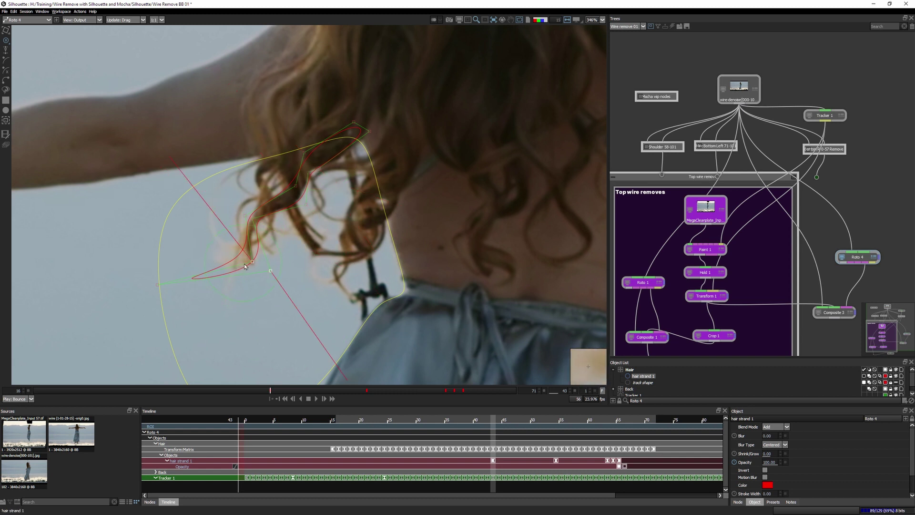
{"action": "left_click_drag", "start_coordinate": [245, 266], "coordinate": [241, 262]}
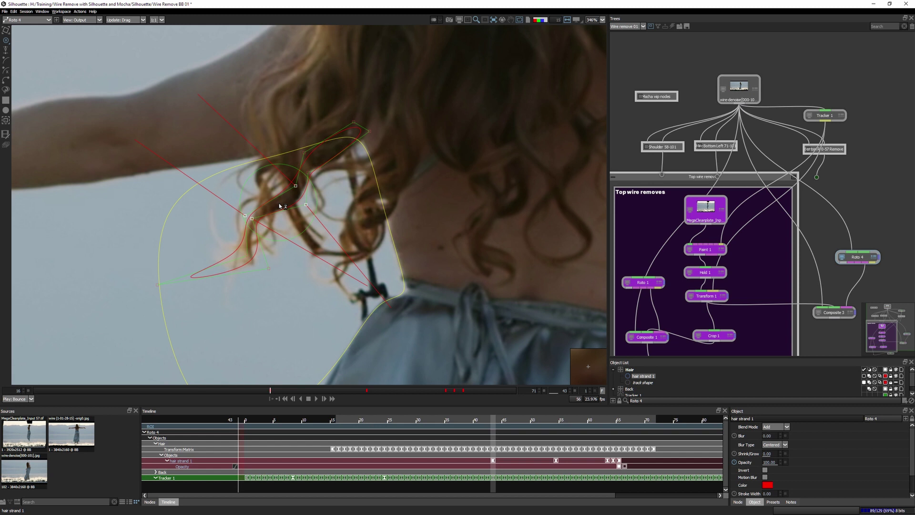
{"action": "left_click", "coordinate": [304, 152]}
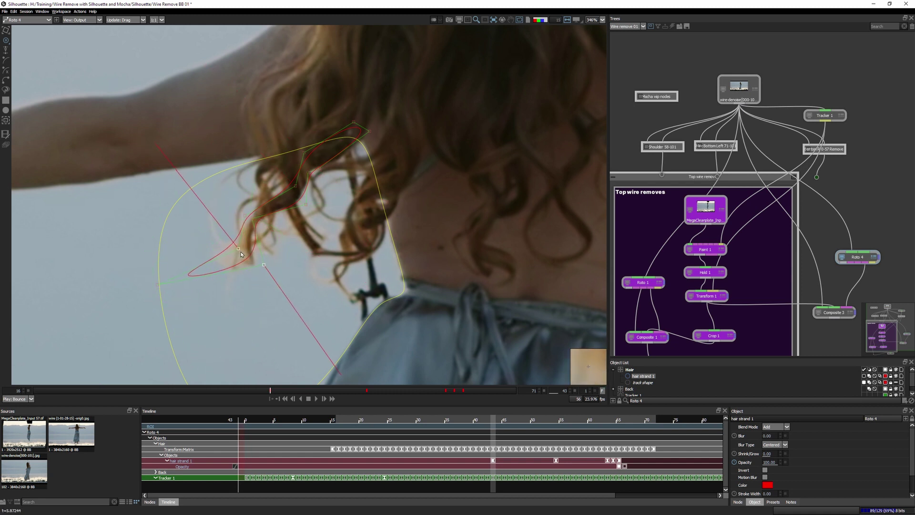
{"action": "left_click", "coordinate": [308, 172]}
{"action": "left_click", "coordinate": [245, 215]}
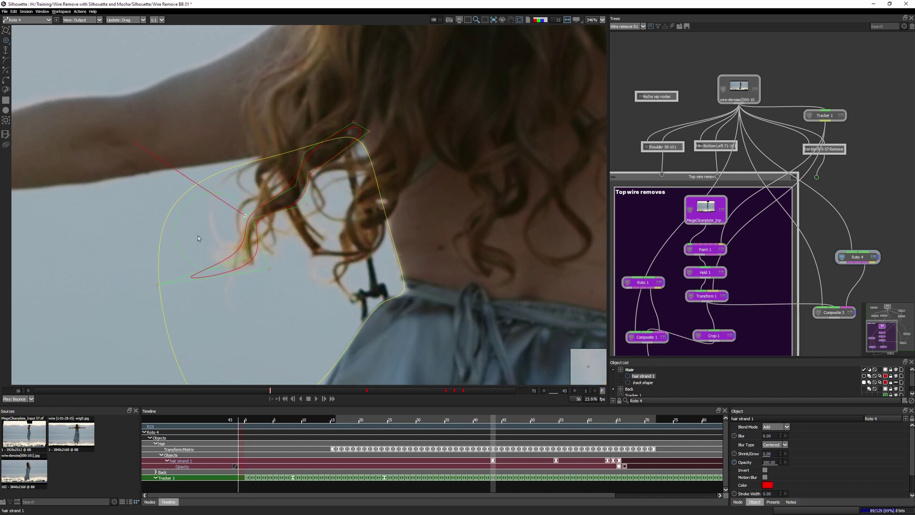
{"action": "mouse_move", "coordinate": [229, 223]}
{"action": "left_mouse_down"}
{"action": "mouse_move", "coordinate": [217, 224]}
{"action": "mouse_move", "coordinate": [228, 225]}
{"action": "left_mouse_up"}
{"action": "left_click", "coordinate": [273, 224]}
- Reshape hair strand 1's lower bend and tip at frame 60 to fit the strand, and scrub back to frame 55
{"action": "left_click_drag", "start_coordinate": [276, 394], "coordinate": [421, 396]}
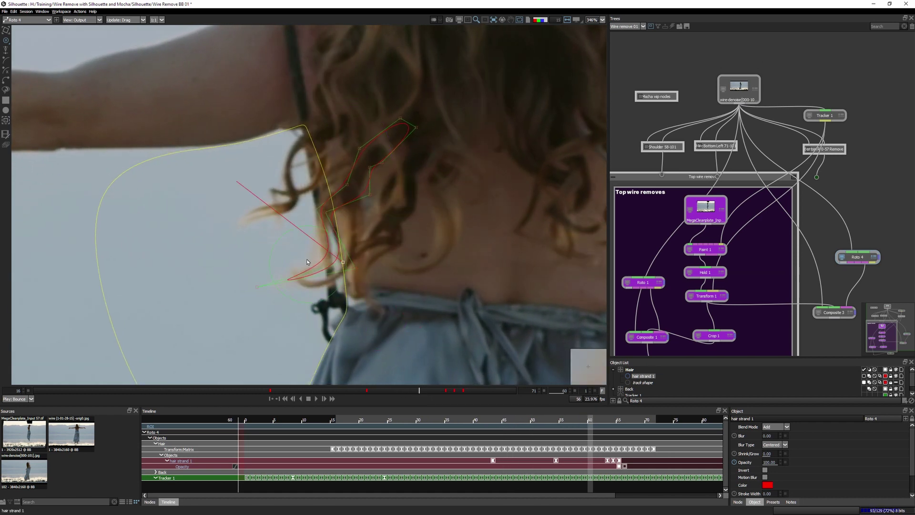
{"action": "left_click", "coordinate": [310, 244]}
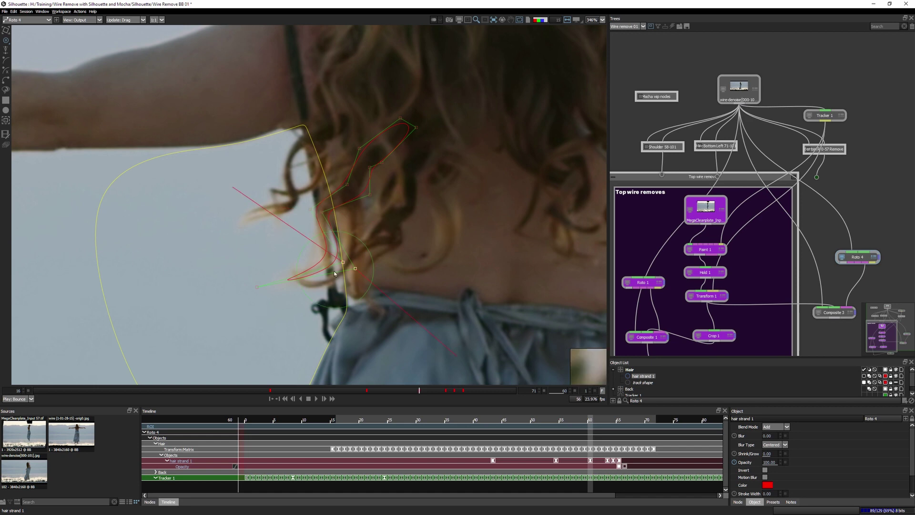
{"action": "left_click_drag", "start_coordinate": [341, 272], "coordinate": [332, 268]}
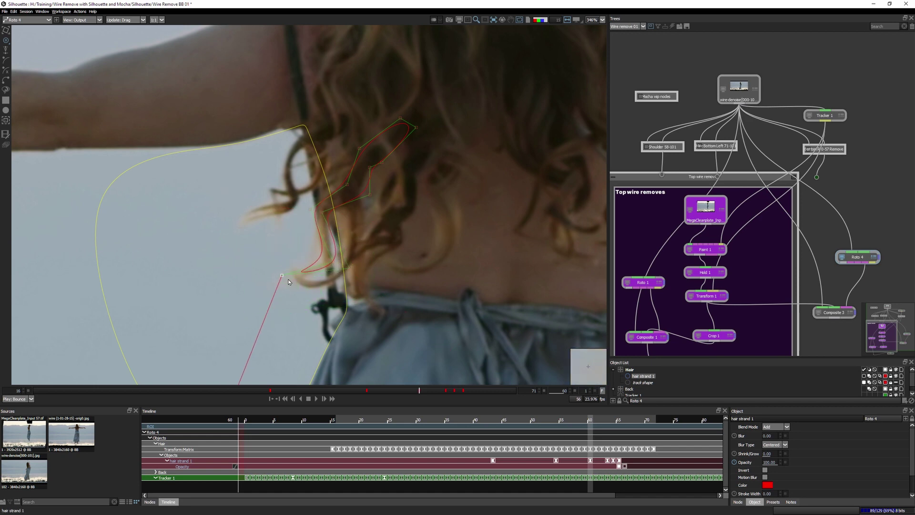
{"action": "left_click_drag", "start_coordinate": [420, 390], "coordinate": [379, 403]}
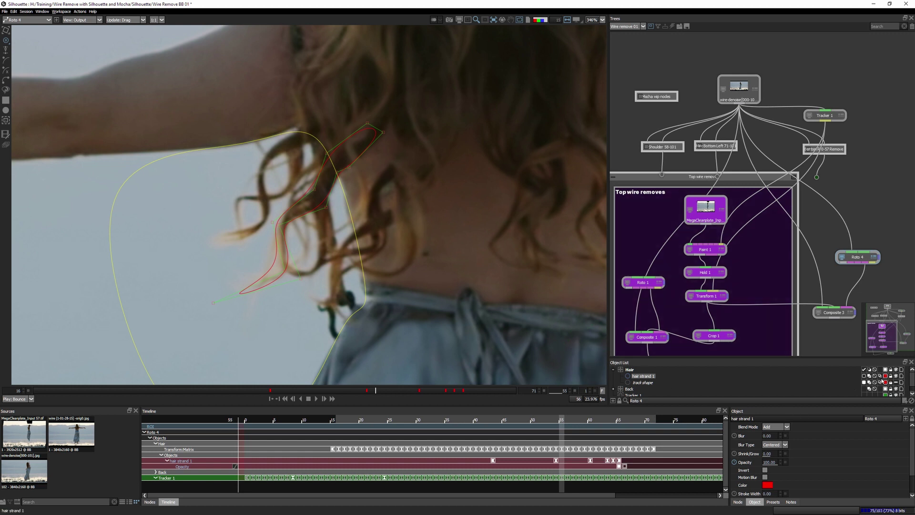
- Lock hair strand 1 and draw a second hair X-spline around the outer curling strand below the arm at frame 55
{"action": "left_click", "coordinate": [891, 376]}
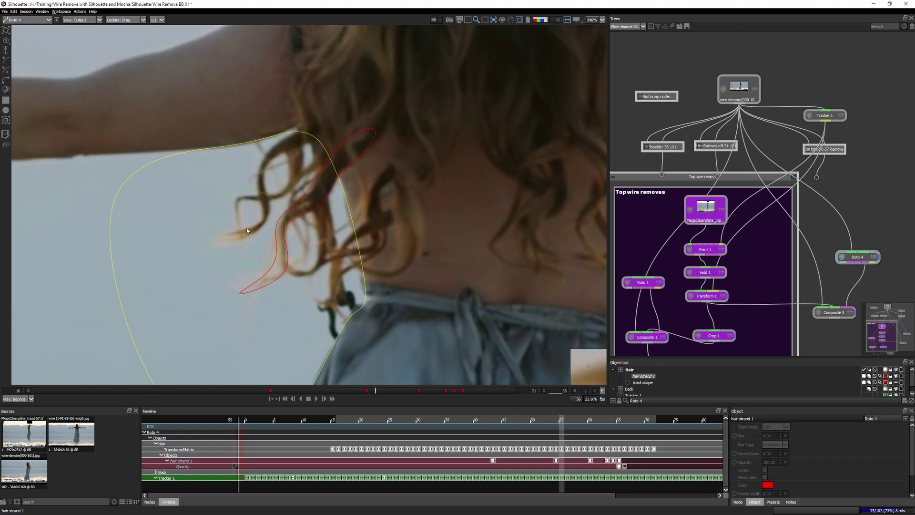
{"action": "left_click", "coordinate": [6, 71]}
{"action": "left_click", "coordinate": [327, 115]}
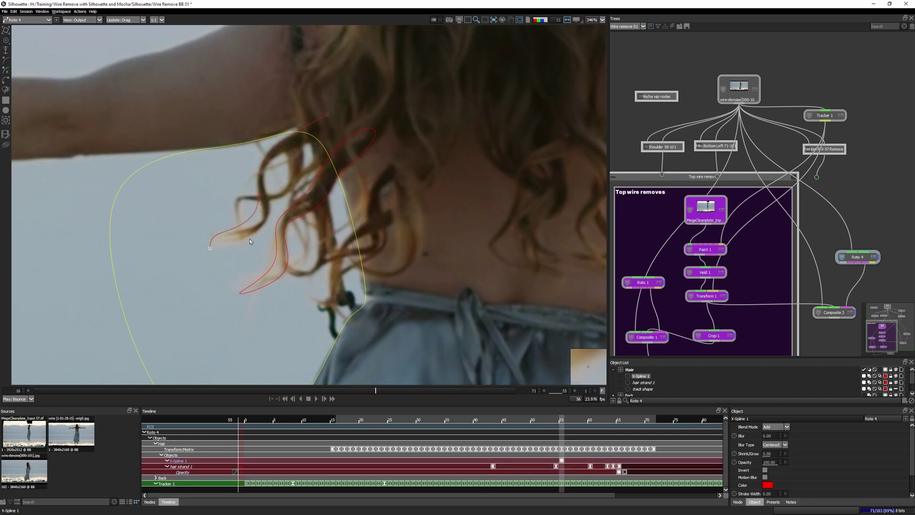
{"action": "left_click_drag", "start_coordinate": [333, 147], "coordinate": [336, 140]}
{"action": "left_click_drag", "start_coordinate": [267, 224], "coordinate": [200, 255]}
{"action": "left_click", "coordinate": [251, 174]}
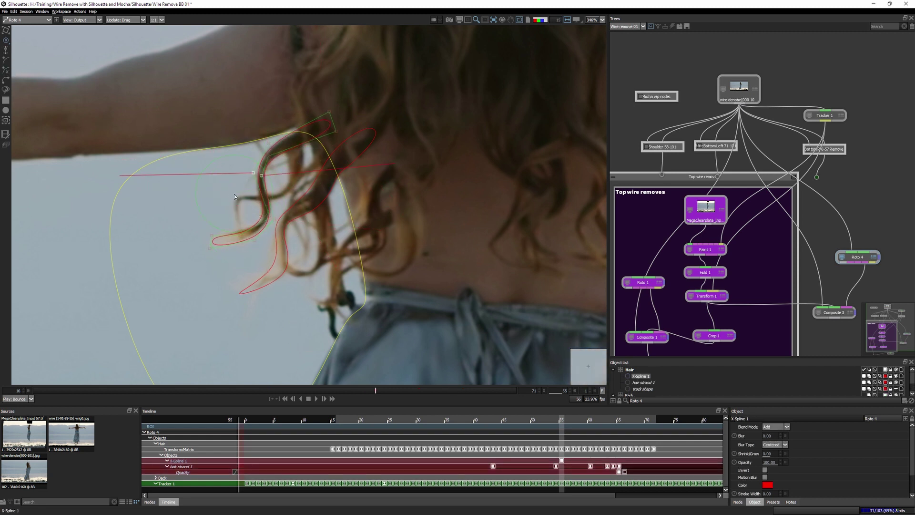
{"action": "left_click_drag", "start_coordinate": [267, 219], "coordinate": [166, 269]}
{"action": "left_click_drag", "start_coordinate": [243, 257], "coordinate": [236, 259]}
- Transform the second hair X-spline onto its strand at frame 64 and reshape its lower bend and tip
{"action": "left_click_drag", "start_coordinate": [376, 390], "coordinate": [454, 390]}
{"action": "key", "text": "t"}
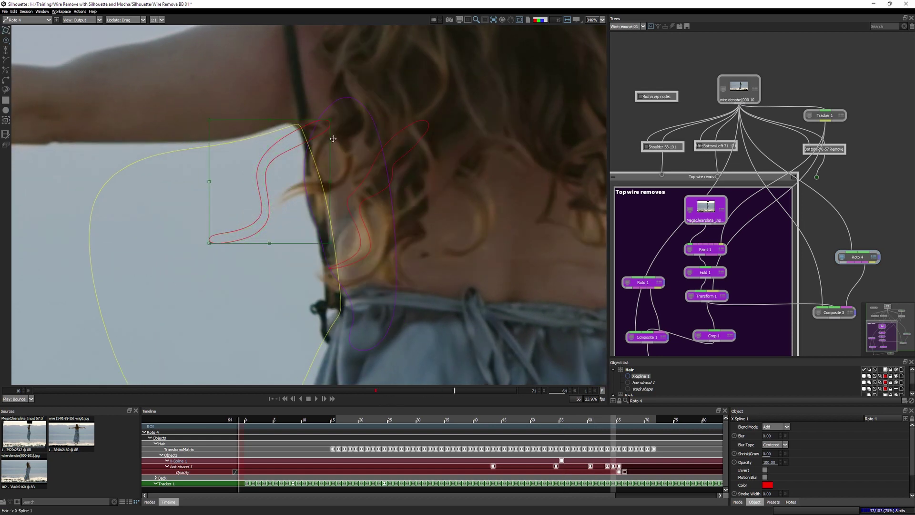
{"action": "left_click_drag", "start_coordinate": [215, 270], "coordinate": [253, 263]}
{"action": "left_click_drag", "start_coordinate": [296, 236], "coordinate": [325, 236]}
{"action": "left_click_drag", "start_coordinate": [375, 390], "coordinate": [455, 391]}
{"action": "key", "text": "t"}
{"action": "left_click_drag", "start_coordinate": [299, 281], "coordinate": [296, 249]}
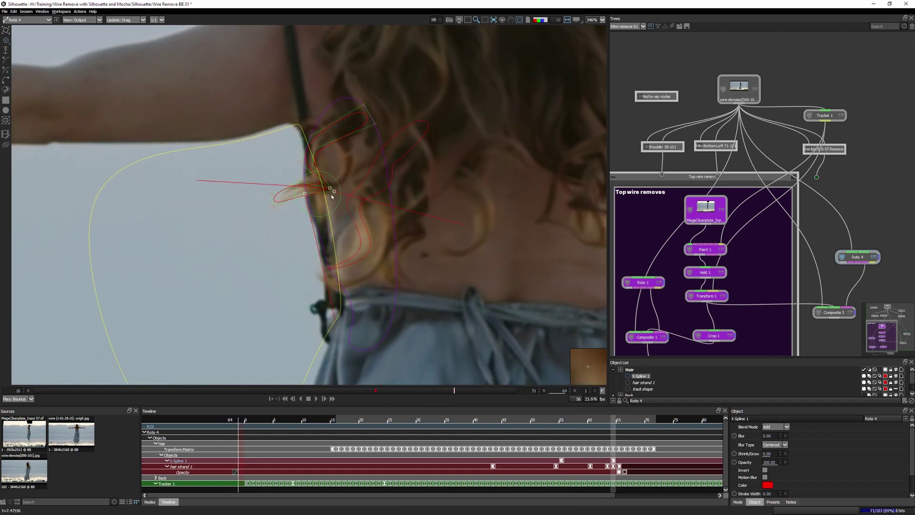
{"action": "left_click_drag", "start_coordinate": [332, 196], "coordinate": [313, 183]}
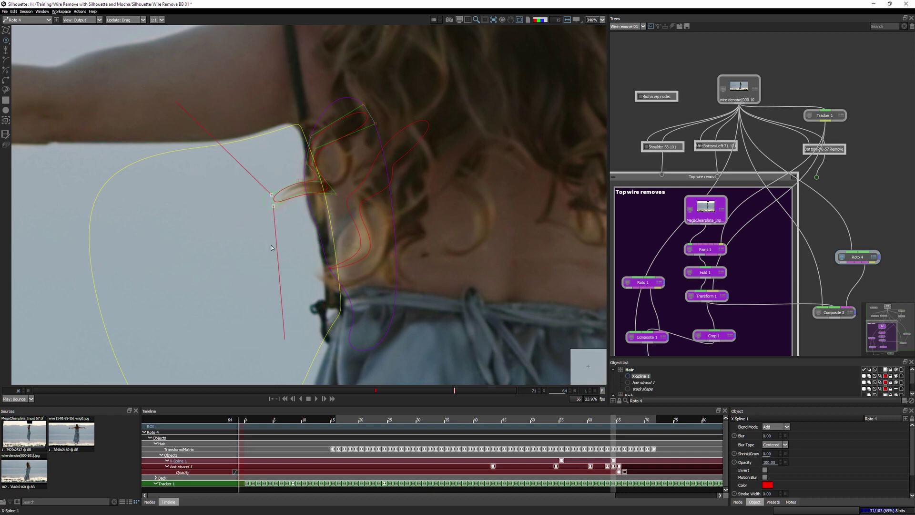
{"action": "left_click_drag", "start_coordinate": [272, 248], "coordinate": [272, 251]}
- Fit the second hair X-spline to its strand at frames 59 and 69
{"action": "left_click_drag", "start_coordinate": [454, 392], "coordinate": [411, 392]}
{"action": "left_click_drag", "start_coordinate": [289, 210], "coordinate": [282, 204]}
{"action": "left_click_drag", "start_coordinate": [411, 393], "coordinate": [498, 395]}
{"action": "key", "text": "t"}
{"action": "left_click_drag", "start_coordinate": [319, 206], "coordinate": [402, 190]}
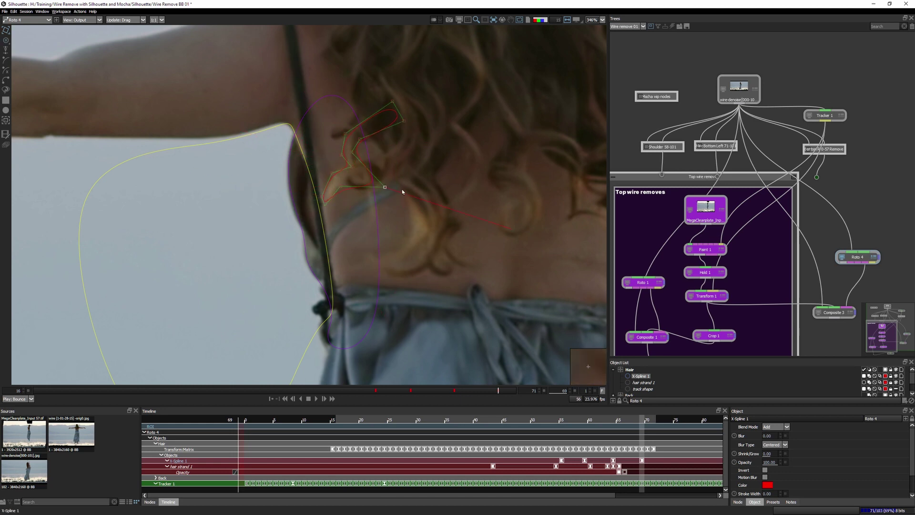
- Keyframe the second hair X-spline's opacity on frames 69 and 70 to switch it off
{"action": "left_click_drag", "start_coordinate": [498, 391], "coordinate": [454, 391]}
{"action": "key", "text": "Right"}
{"action": "key", "text": "Right"}
{"action": "key", "text": "Right"}
{"action": "key", "text": "Right"}
{"action": "key", "text": "Right"}
{"action": "key", "text": "Right"}
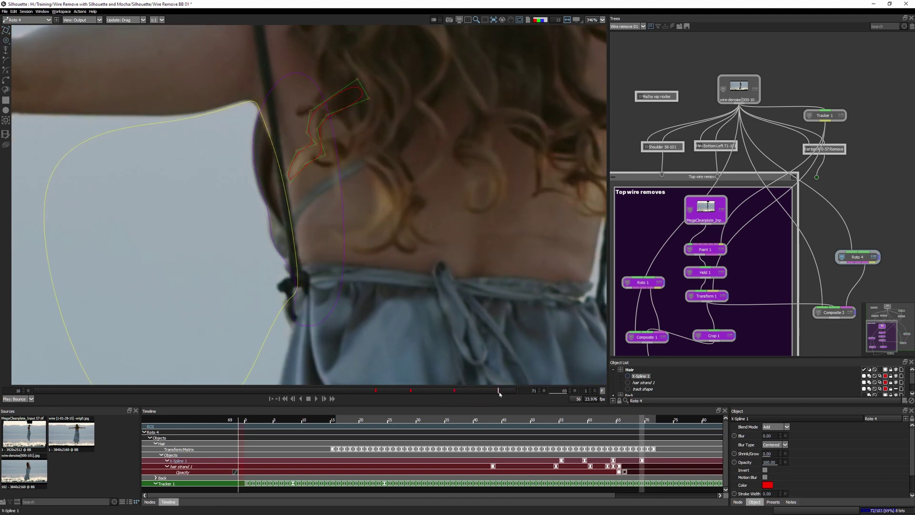
{"action": "left_click", "coordinate": [864, 376]}
- Transform the second hair X-spline onto its strand at frame 50 and reshape its curve and tip
{"action": "left_click_drag", "start_coordinate": [507, 391], "coordinate": [343, 386]}
{"action": "key", "text": "Left"}
{"action": "key", "text": "Left"}
{"action": "key", "text": "Left"}
{"action": "key", "text": "Right"}
{"action": "key", "text": "Right"}
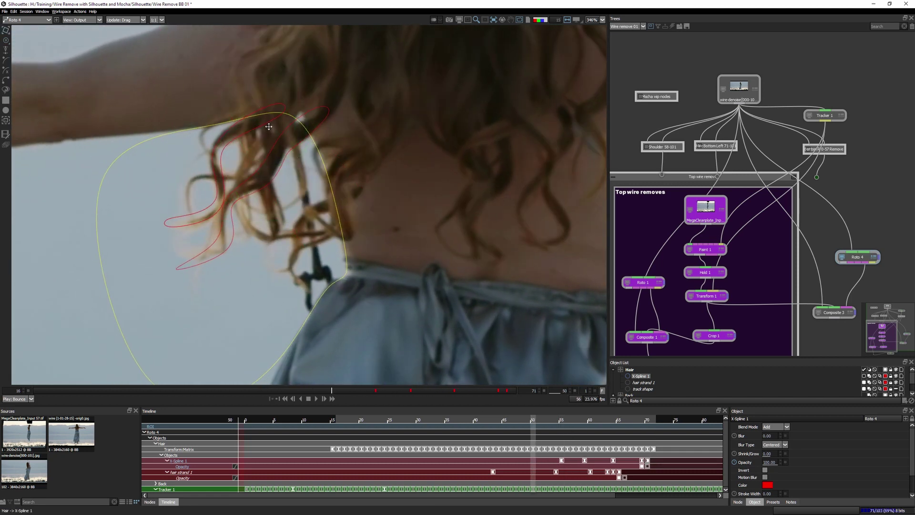
{"action": "left_click_drag", "start_coordinate": [209, 206], "coordinate": [204, 217]}
{"action": "left_click_drag", "start_coordinate": [195, 123], "coordinate": [225, 170]}
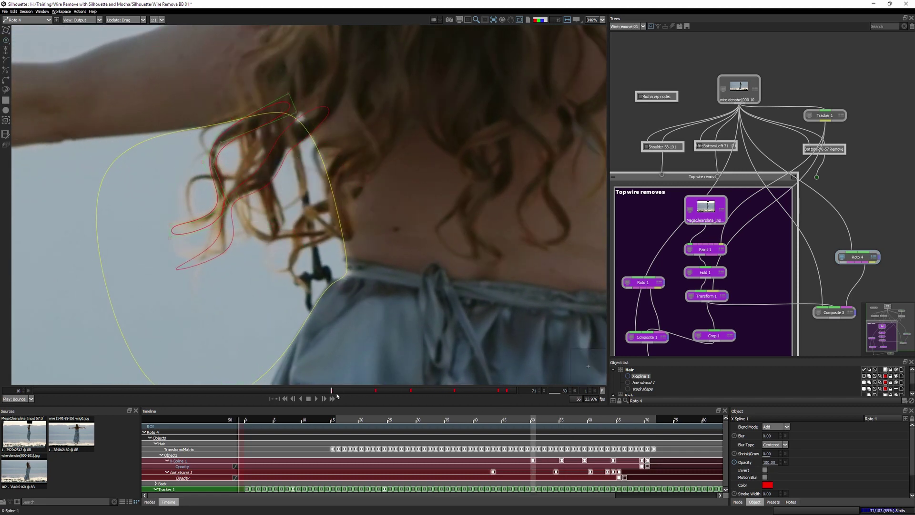
- Reshape the second hair X-spline's lower bend and tip at frame 44 to follow the strand
{"action": "left_click_drag", "start_coordinate": [332, 390], "coordinate": [279, 390]}
{"action": "left_click_drag", "start_coordinate": [212, 205], "coordinate": [234, 253]}
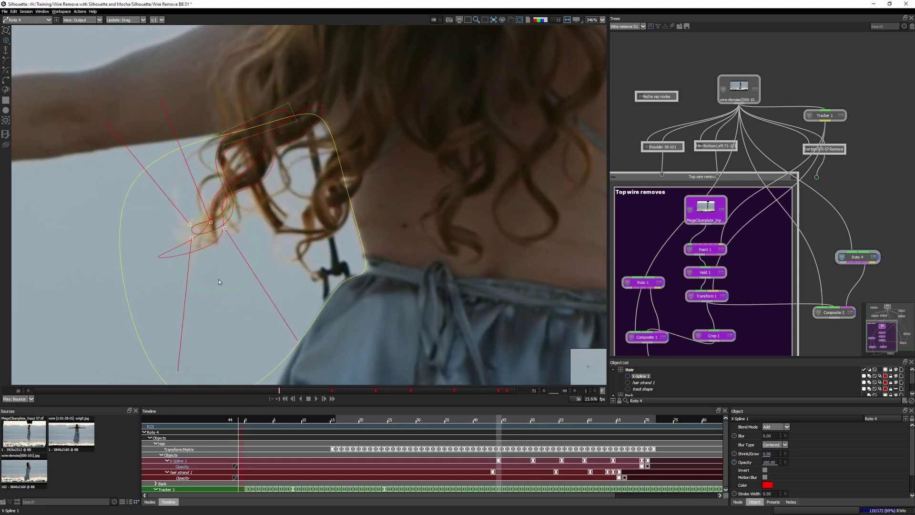
{"action": "left_click_drag", "start_coordinate": [210, 222], "coordinate": [222, 229]}
{"action": "left_click", "coordinate": [248, 286]}
- Rename the second X-spline as hair strand 2 and draw a third hair X-spline along the neighbouring curl at frame 59
{"action": "left_click", "coordinate": [316, 399]}
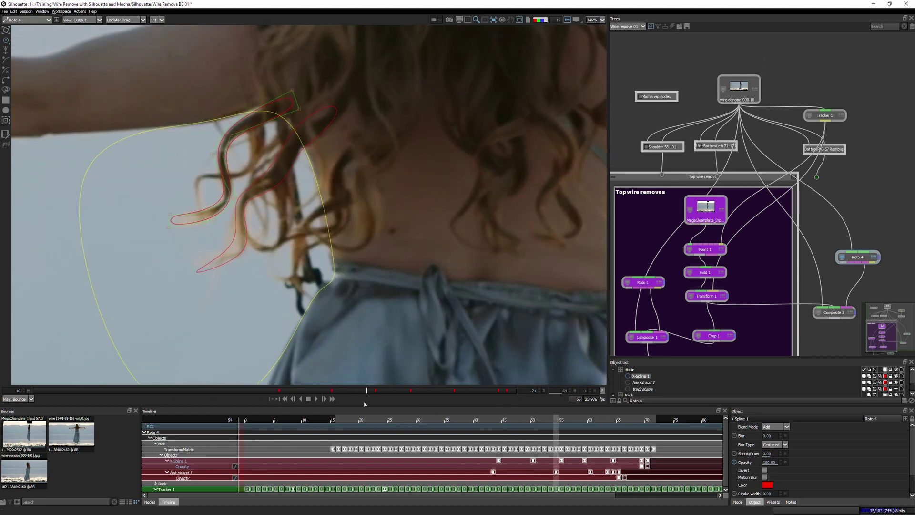
{"action": "left_click_drag", "start_coordinate": [365, 404], "coordinate": [403, 391]}
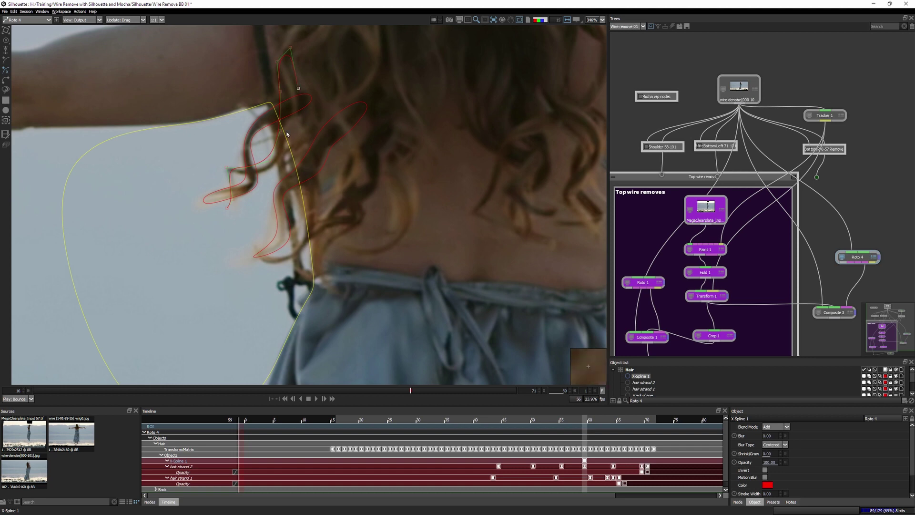
{"action": "left_click_drag", "start_coordinate": [279, 162], "coordinate": [221, 166]}
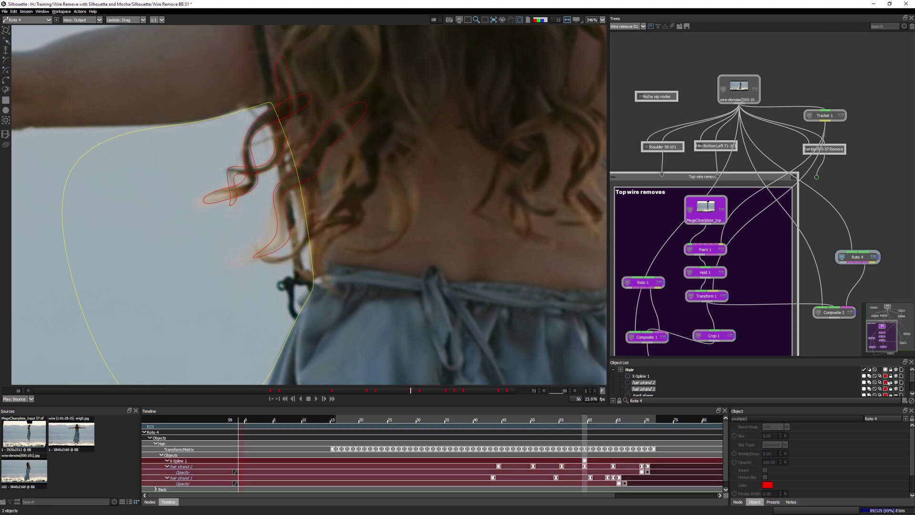
- Fit the third hair X-spline to its curl at frames 66 and 51, adjusting its upper end and tip
{"action": "left_click_drag", "start_coordinate": [410, 391], "coordinate": [472, 391]}
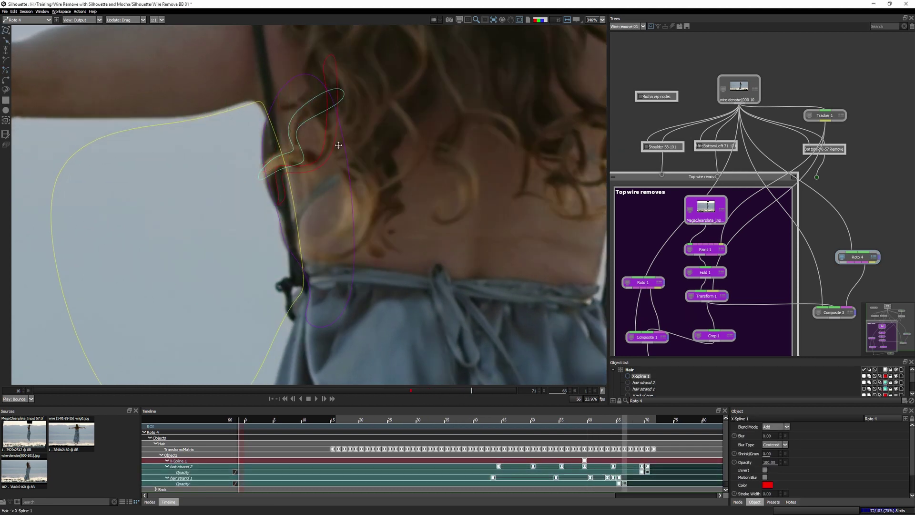
{"action": "key", "text": "m"}
{"action": "left_click_drag", "start_coordinate": [339, 62], "coordinate": [326, 62]}
{"action": "left_click_drag", "start_coordinate": [282, 194], "coordinate": [293, 181]}
{"action": "left_click_drag", "start_coordinate": [472, 391], "coordinate": [376, 390]}
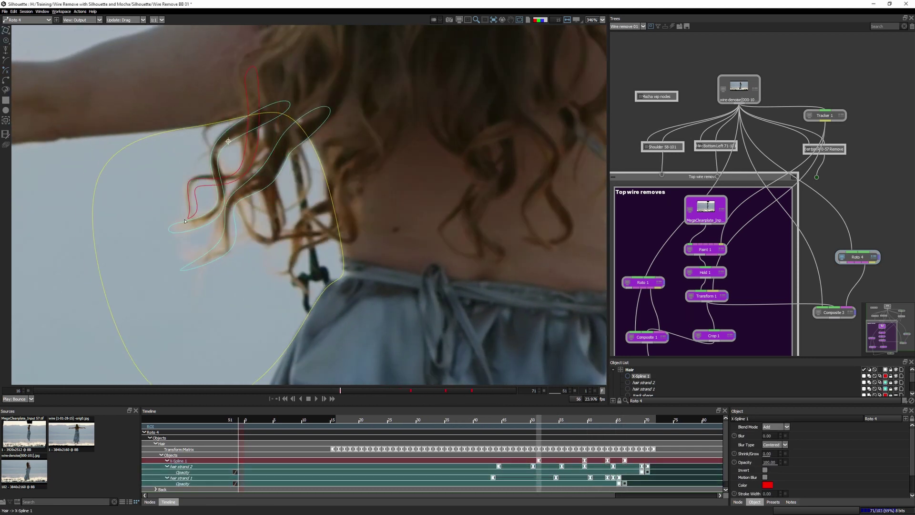
{"action": "mouse_move", "coordinate": [185, 221]}
{"action": "left_mouse_down"}
{"action": "mouse_move", "coordinate": [194, 206]}
{"action": "mouse_move", "coordinate": [175, 215]}
{"action": "left_mouse_up"}
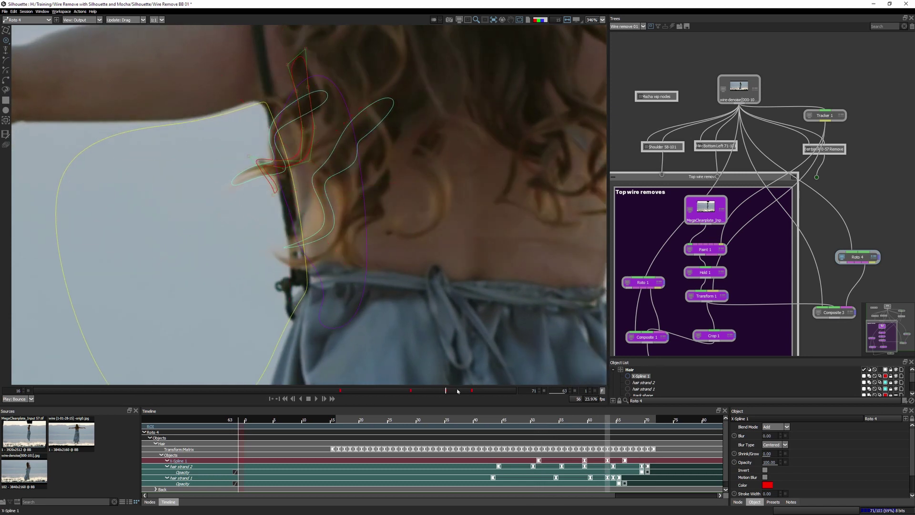
- Draw a fourth hair X-spline around the inner curl at frame 54 and fit it to the hair at frames 61 and 56
{"action": "left_click_drag", "start_coordinate": [457, 391], "coordinate": [408, 402]}
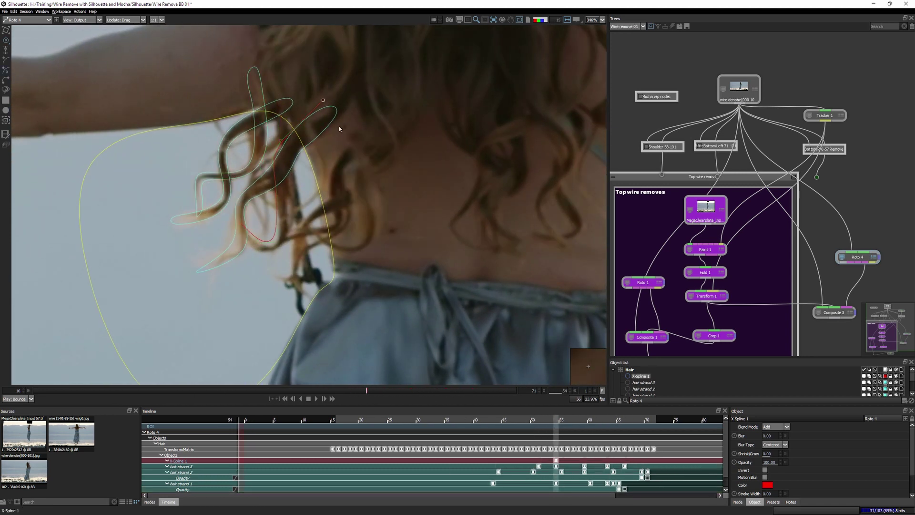
{"action": "left_click", "coordinate": [428, 391]}
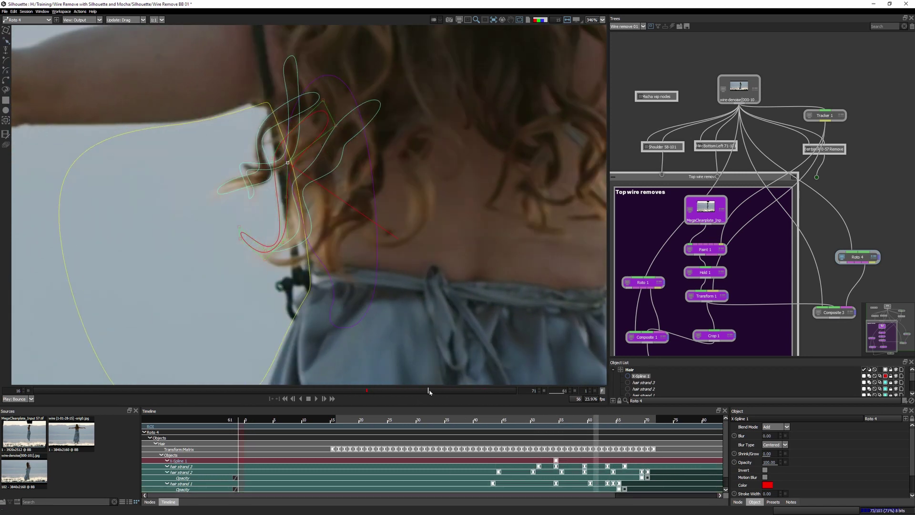
{"action": "left_click_drag", "start_coordinate": [281, 224], "coordinate": [329, 242]}
{"action": "left_click_drag", "start_coordinate": [396, 391], "coordinate": [384, 391]}
{"action": "mouse_move", "coordinate": [281, 229]}
{"action": "left_mouse_down"}
{"action": "mouse_move", "coordinate": [249, 226]}
{"action": "mouse_move", "coordinate": [246, 196]}
{"action": "mouse_move", "coordinate": [278, 234]}
{"action": "mouse_move", "coordinate": [284, 227]}
{"action": "left_mouse_up"}
- Step through the frames just after frame 46 and back to check the fourth hair X-spline against its curl
{"action": "left_click", "coordinate": [296, 390]}
{"action": "key", "text": "r"}
{"action": "key", "text": "x"}
{"action": "key", "text": "x"}
{"action": "key", "text": "x"}
{"action": "key", "text": "x"}
{"action": "key", "text": "x"}
{"action": "key", "text": "z"}
{"action": "key", "text": "z"}
{"action": "key", "text": "z"}
{"action": "key", "text": "z"}
{"action": "key", "text": "z"}
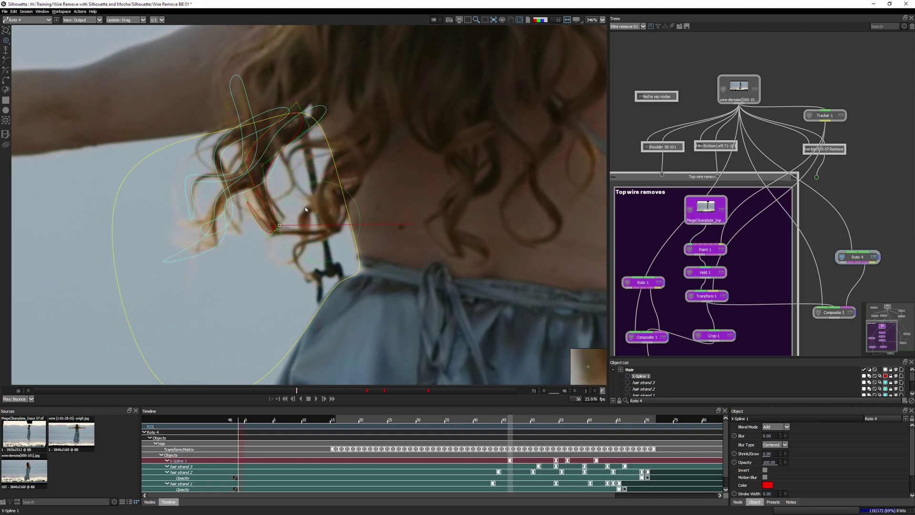
- Reshape the fourth hair X-spline's lower bend and tip at frame 46 to match the curl
{"action": "left_click", "coordinate": [248, 214]}
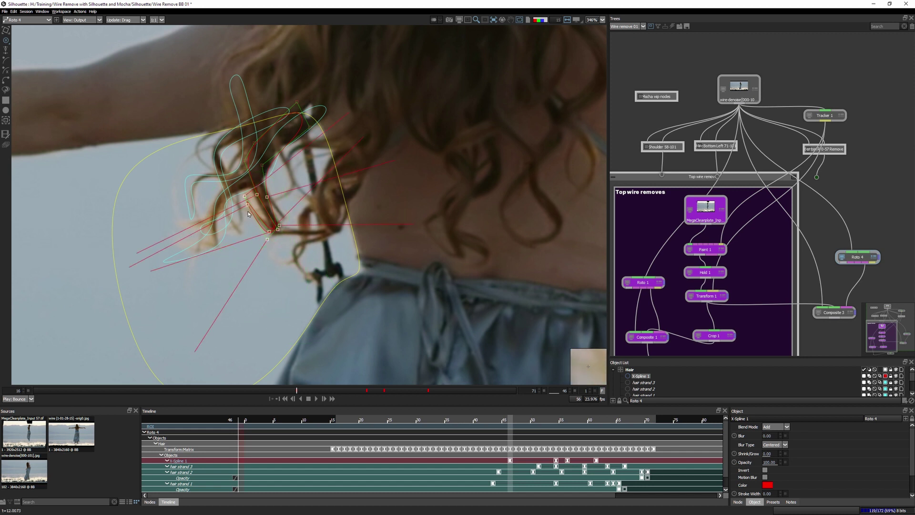
{"action": "left_click_drag", "start_coordinate": [248, 214], "coordinate": [292, 212]}
{"action": "left_click", "coordinate": [293, 298]}
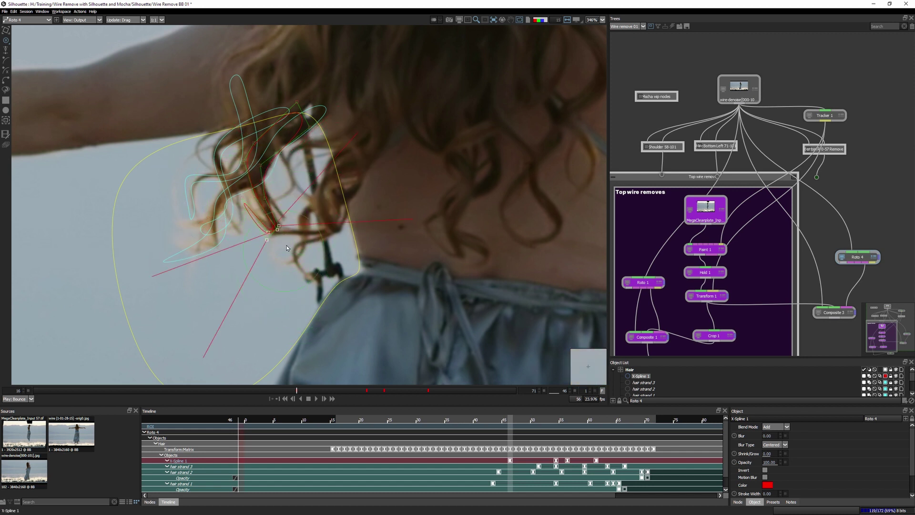
{"action": "left_click", "coordinate": [247, 209]}
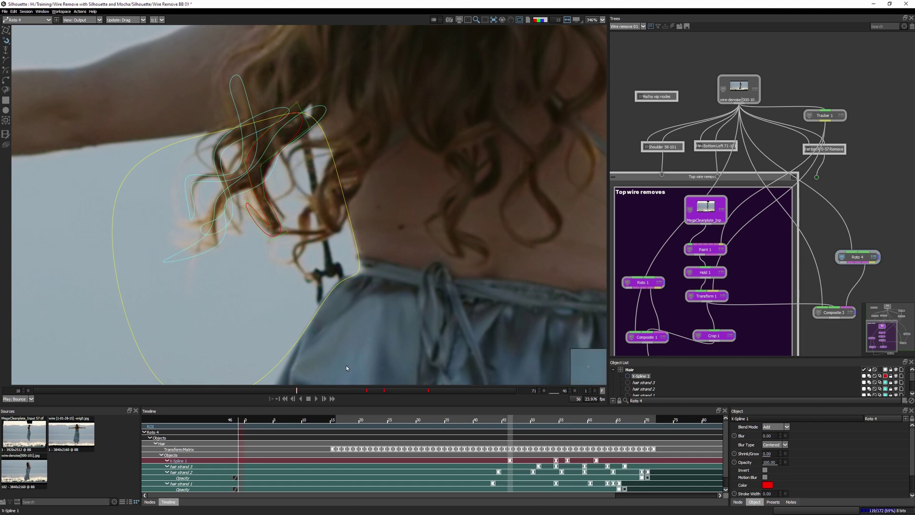
- Move the fourth hair X-spline onto its curl at frame 38 and reshape its lower bend and tip to fit
{"action": "left_click_drag", "start_coordinate": [298, 393], "coordinate": [228, 392]}
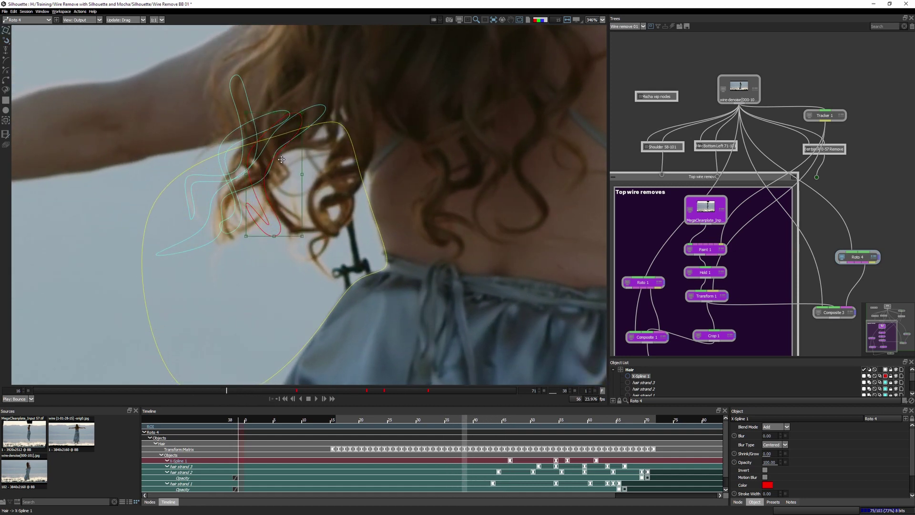
{"action": "left_click_drag", "start_coordinate": [281, 159], "coordinate": [284, 159]}
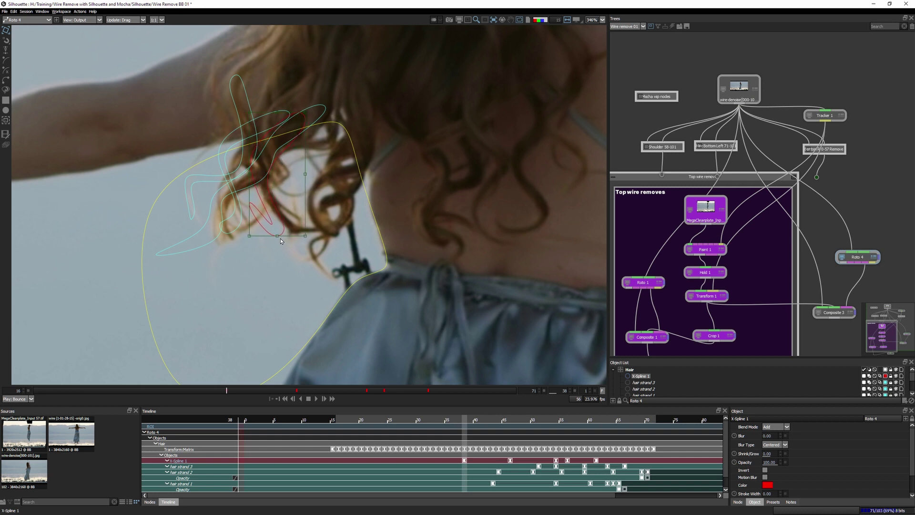
{"action": "left_click_drag", "start_coordinate": [288, 237], "coordinate": [297, 237]}
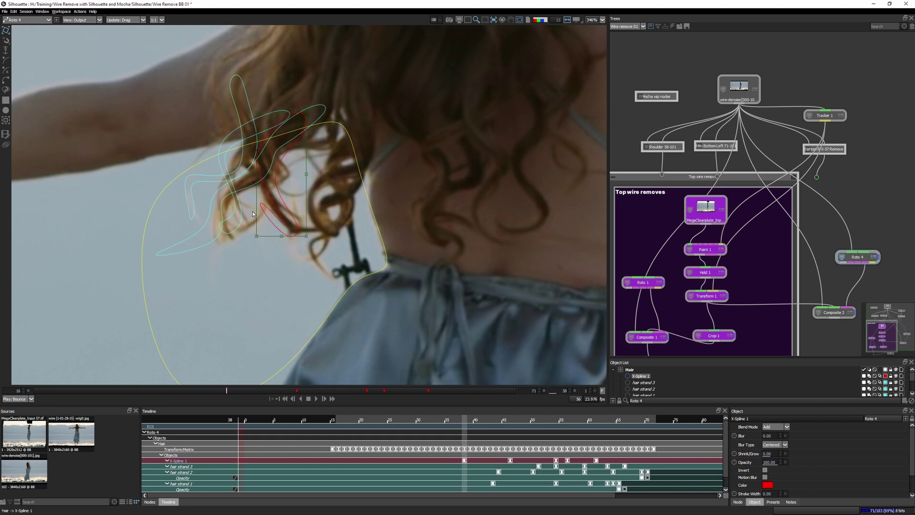
{"action": "key", "text": "m"}
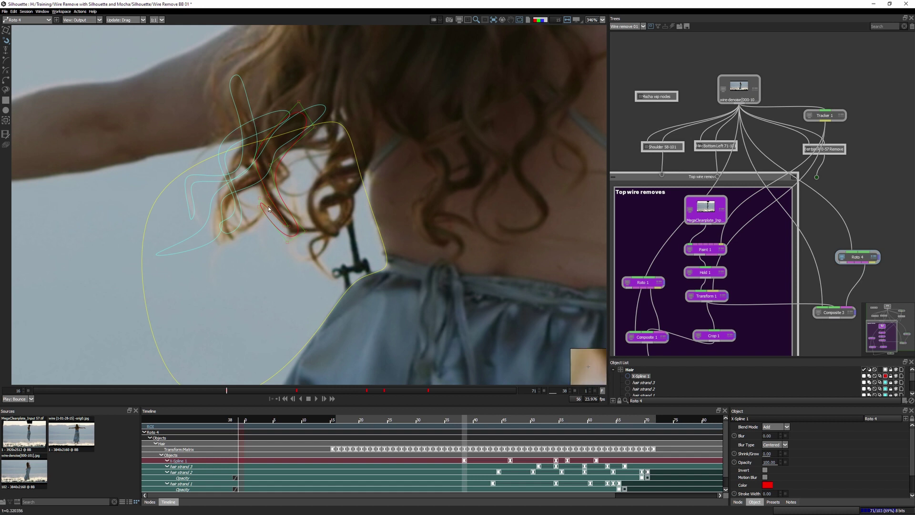
{"action": "left_click_drag", "start_coordinate": [247, 212], "coordinate": [238, 213]}
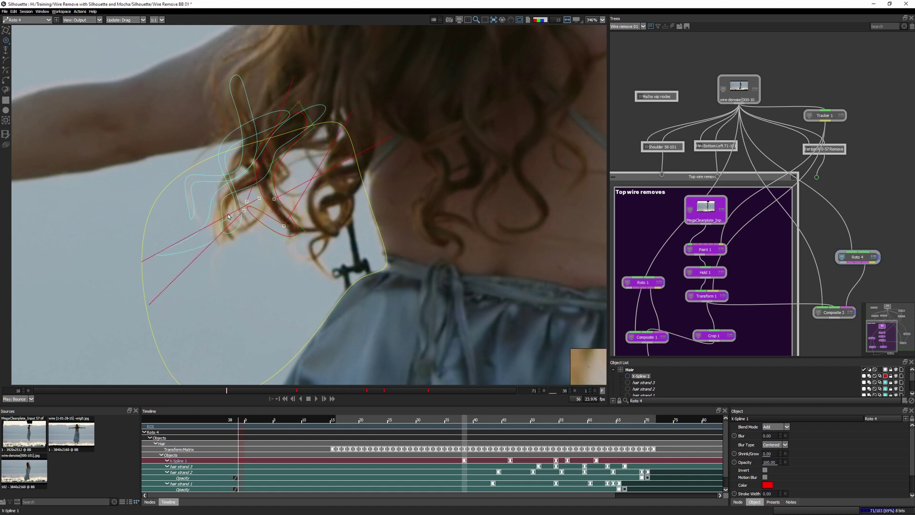
{"action": "left_click", "coordinate": [242, 202]}
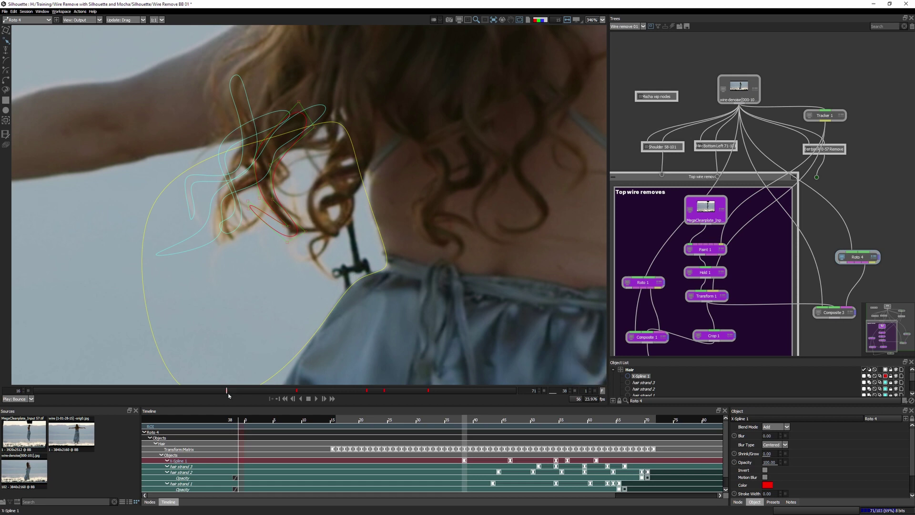
- Adjust the fourth hair X-spline's upper edge at frame 50 and name the shape hair strand 4
{"action": "left_click_drag", "start_coordinate": [228, 395], "coordinate": [331, 393]}
{"action": "left_click_drag", "start_coordinate": [279, 132], "coordinate": [270, 138]}
{"action": "left_click", "coordinate": [349, 391]}
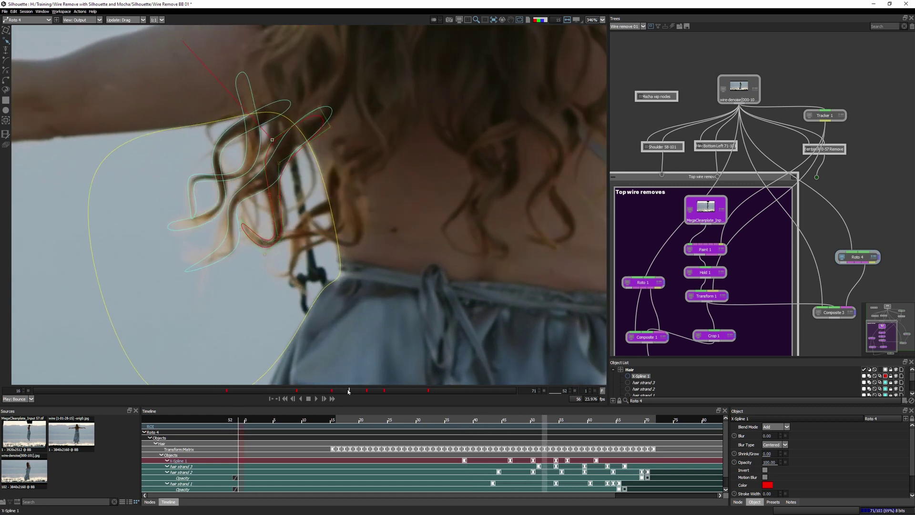
{"action": "mouse_move", "coordinate": [349, 391]}
{"action": "left_mouse_down"}
{"action": "mouse_move", "coordinate": [404, 388]}
{"action": "mouse_move", "coordinate": [332, 391]}
{"action": "left_mouse_up"}
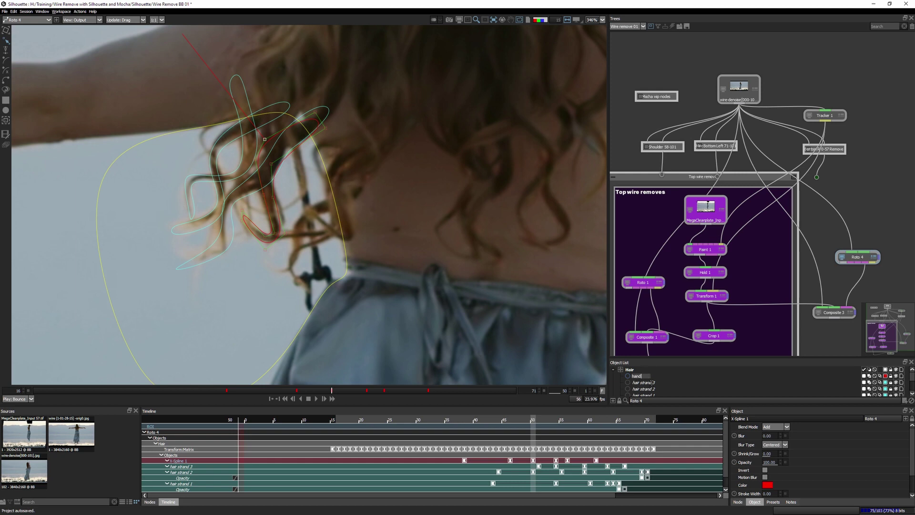
{"action": "key", "text": "Return"}
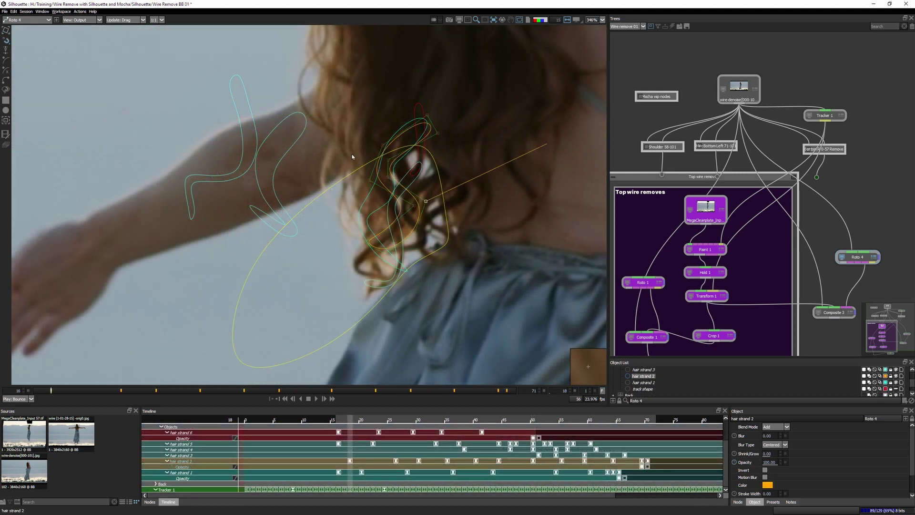
- Reshape hair strand 2's upper bend and lower tip at frame 18 to follow the curl
{"action": "left_click", "coordinate": [394, 176]}
{"action": "left_click_drag", "start_coordinate": [398, 178], "coordinate": [415, 177]}
{"action": "key", "text": "m"}
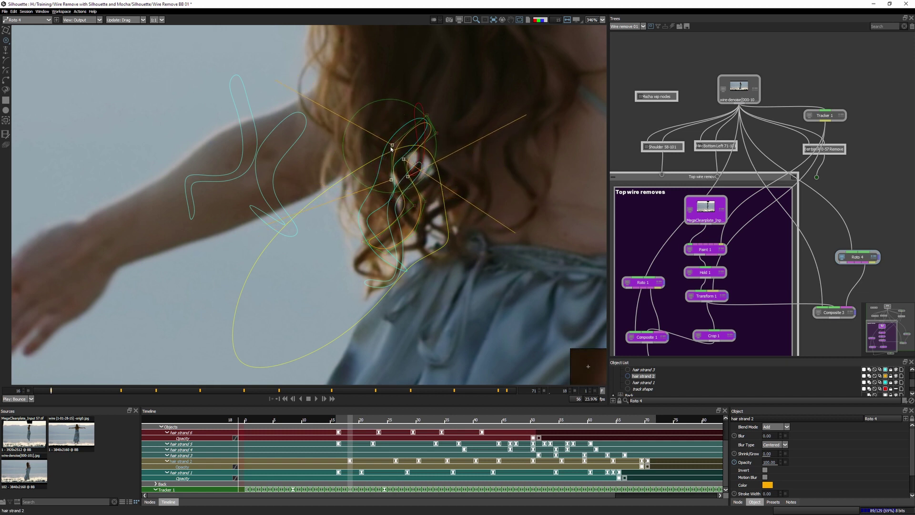
{"action": "left_click_drag", "start_coordinate": [394, 145], "coordinate": [389, 146]}
{"action": "left_click_drag", "start_coordinate": [409, 193], "coordinate": [349, 273]}
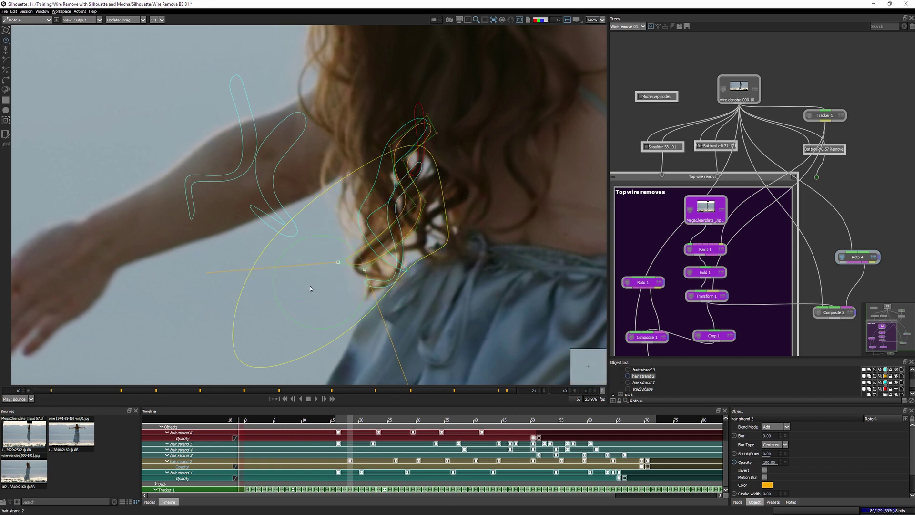
- Fit hair strand 2 to its curl at frame 16, adjusting its middle bends and lower tip
{"action": "left_click_drag", "start_coordinate": [51, 391], "coordinate": [24, 392]}
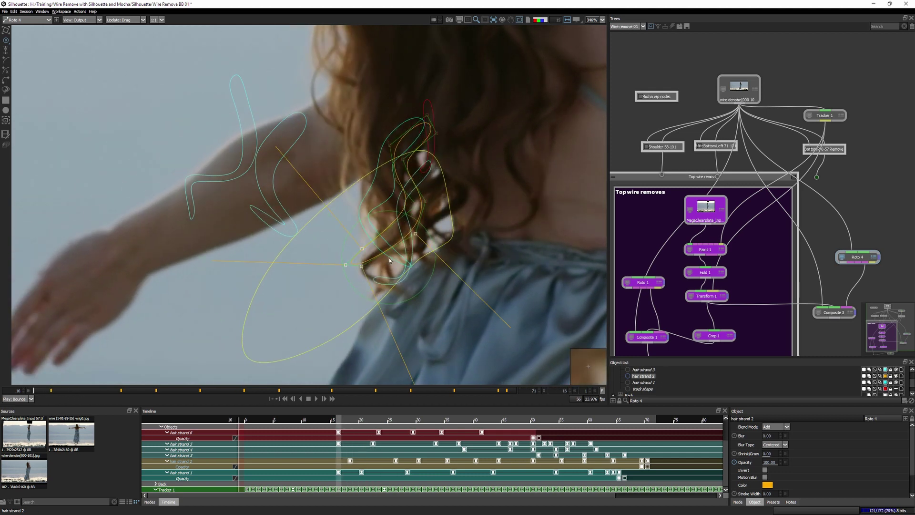
{"action": "left_click_drag", "start_coordinate": [381, 262], "coordinate": [393, 191]}
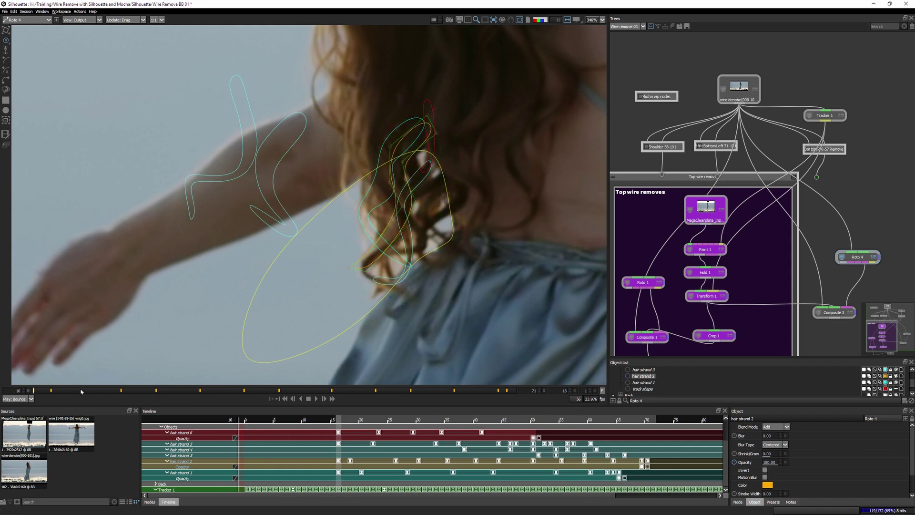
{"action": "mouse_move", "coordinate": [36, 392]}
{"action": "left_mouse_down"}
{"action": "mouse_move", "coordinate": [68, 392]}
{"action": "mouse_move", "coordinate": [27, 392]}
{"action": "left_mouse_up"}
{"action": "left_click_drag", "start_coordinate": [395, 186], "coordinate": [401, 158]}
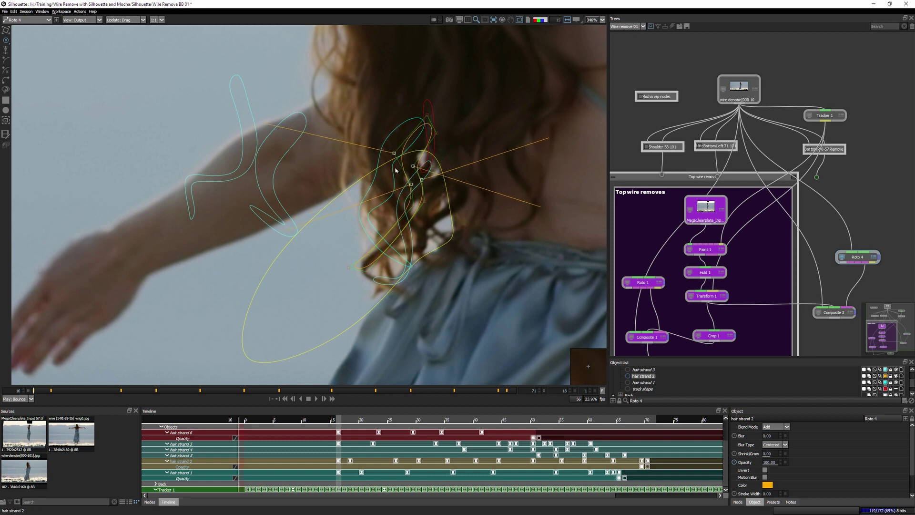
{"action": "left_click_drag", "start_coordinate": [410, 190], "coordinate": [410, 215]}
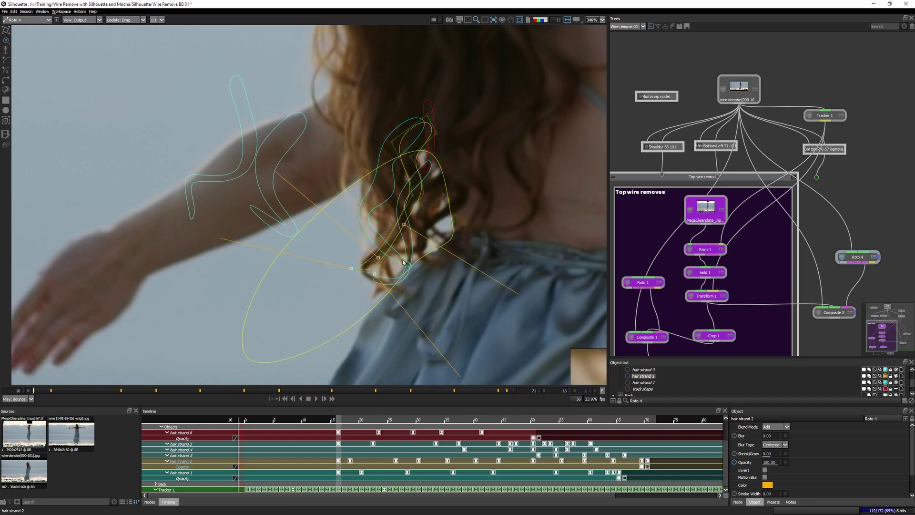
{"action": "mouse_move", "coordinate": [393, 264]}
{"action": "left_mouse_down"}
{"action": "mouse_move", "coordinate": [384, 258]}
{"action": "mouse_move", "coordinate": [393, 254]}
{"action": "left_mouse_up"}
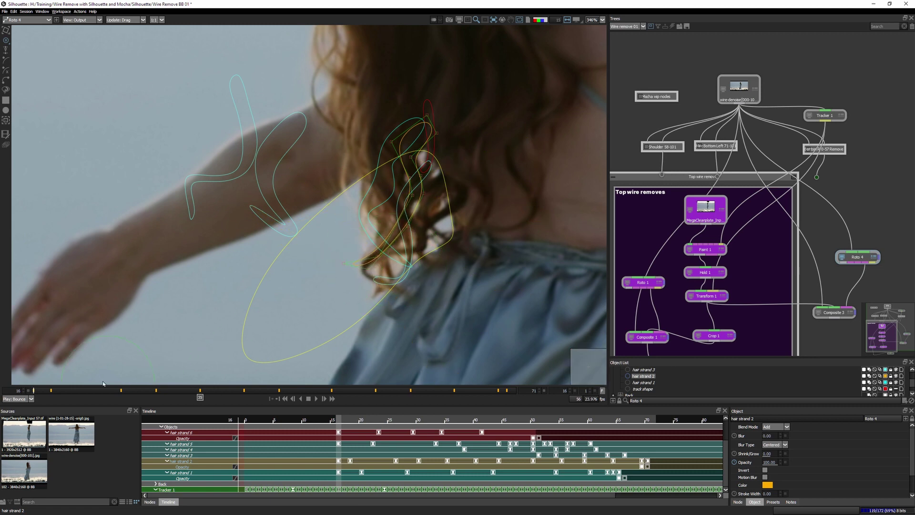
- Inspect the Roto 4 matte as an overlay and as alpha while scrubbing from frame 16 onward
{"action": "left_click_drag", "start_coordinate": [48, 391], "coordinate": [60, 370]}
{"action": "key", "text": "a"}
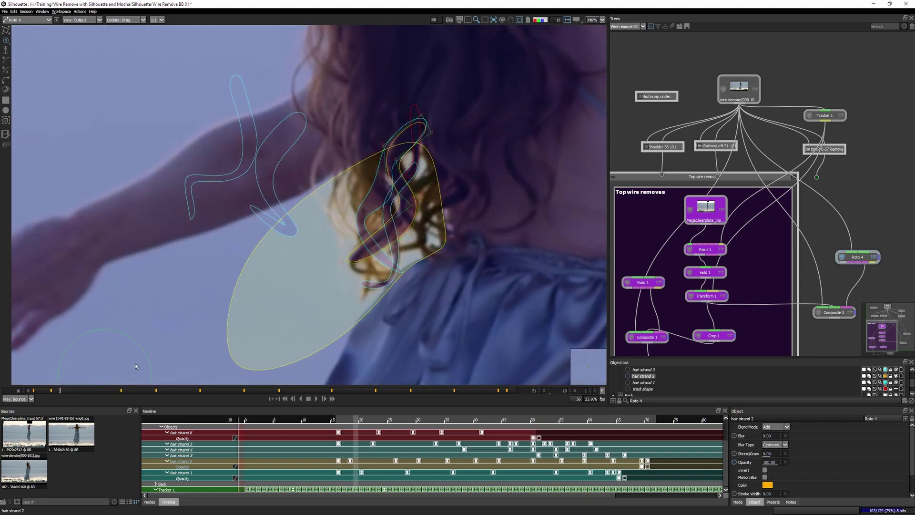
{"action": "key", "text": "a"}
{"action": "key", "text": "a"}
{"action": "key", "text": "a"}
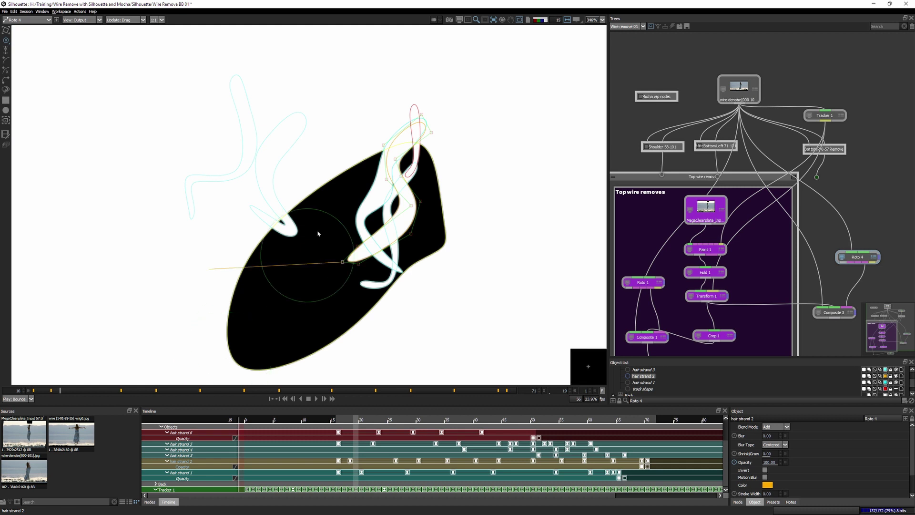
{"action": "left_click", "coordinate": [24, 392]}
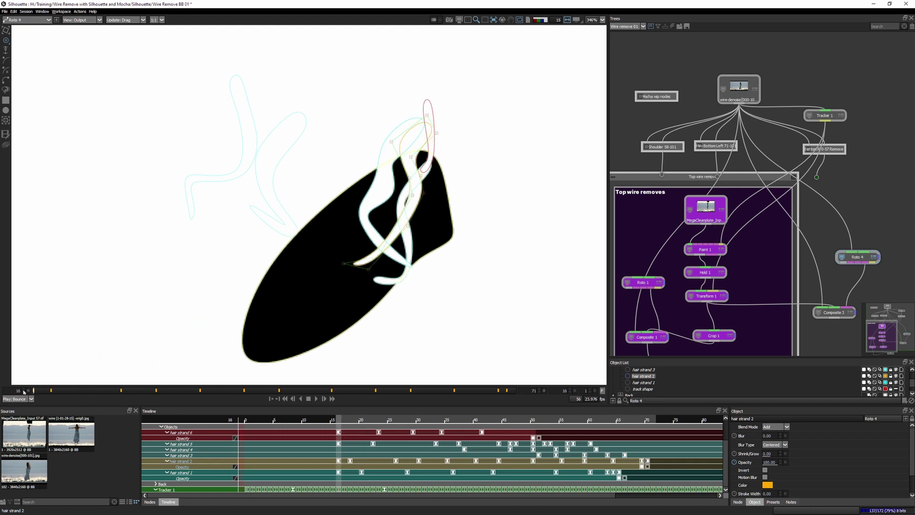
{"action": "left_click_drag", "start_coordinate": [34, 390], "coordinate": [188, 372]}
{"action": "key", "text": "a"}
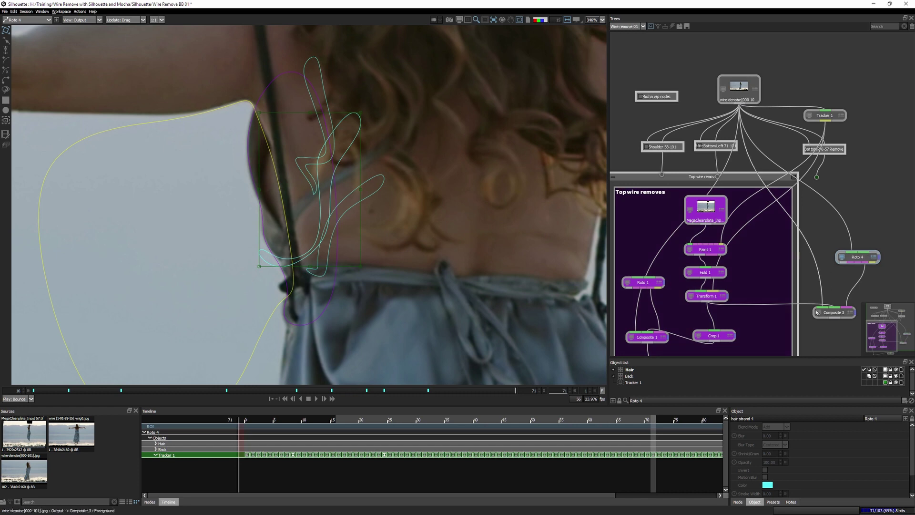
- View Composite 3, scrub through the shot to check the wire removal around the hair, and fit the full frame
{"action": "left_click", "coordinate": [836, 313]}
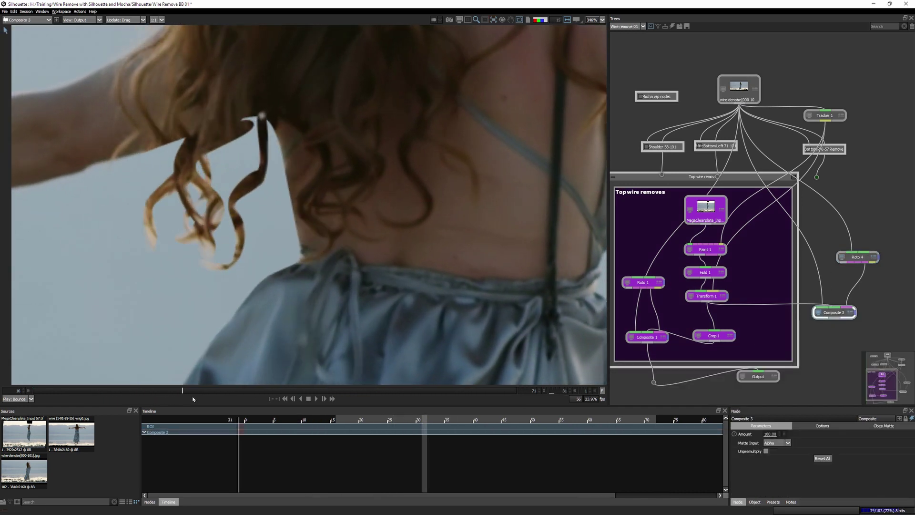
{"action": "left_click_drag", "start_coordinate": [245, 399], "coordinate": [284, 388]}
{"action": "key", "text": "f"}
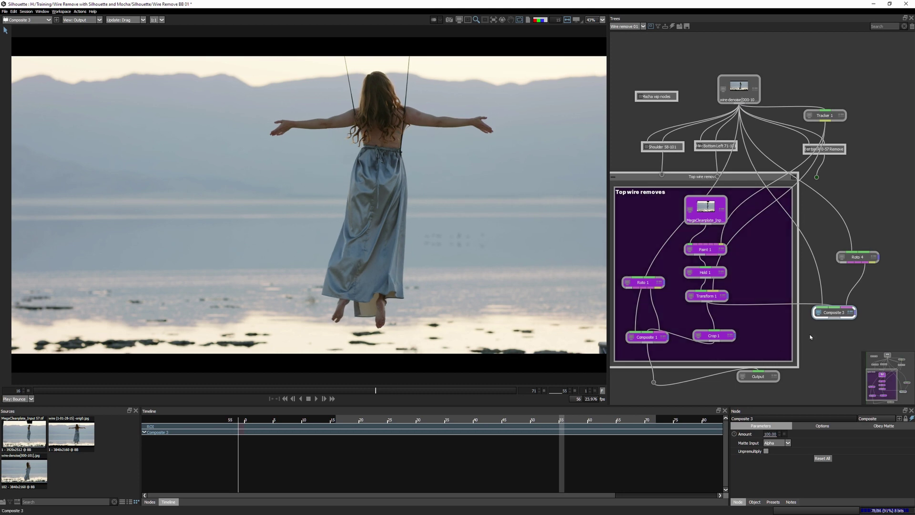
- Add a new layer to Roto 4 and name it Wire
{"action": "left_click", "coordinate": [851, 260]}
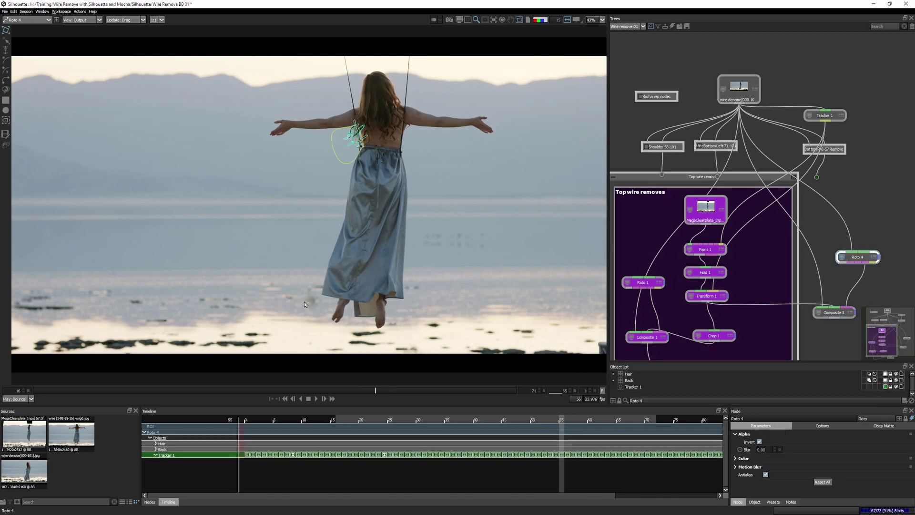
{"action": "scroll", "coordinate": [304, 302], "scroll_direction": "up", "scroll_amount": 5}
{"action": "scroll", "coordinate": [304, 301], "scroll_direction": "down", "scroll_amount": 5}
{"action": "scroll", "coordinate": [293, 229], "scroll_direction": "up", "scroll_amount": 5}
{"action": "left_click_drag", "start_coordinate": [293, 230], "coordinate": [270, 263]}
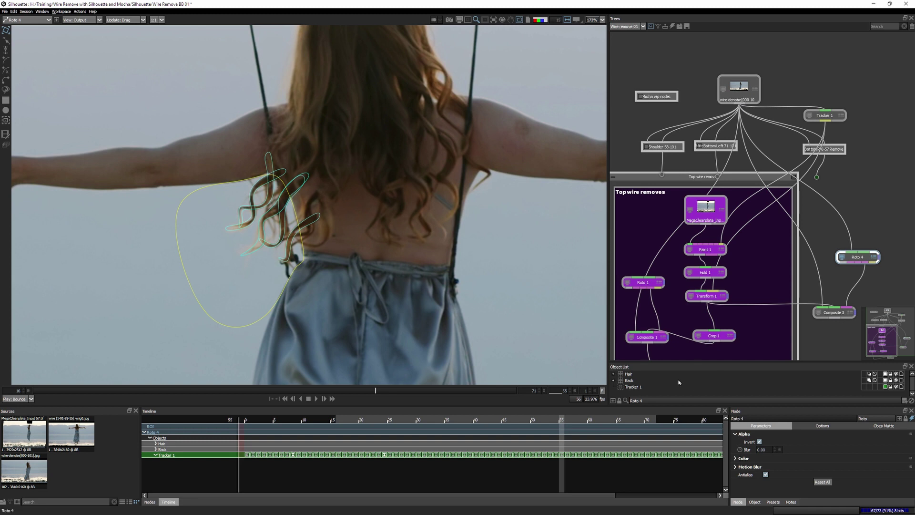
{"action": "left_click", "coordinate": [904, 401]}
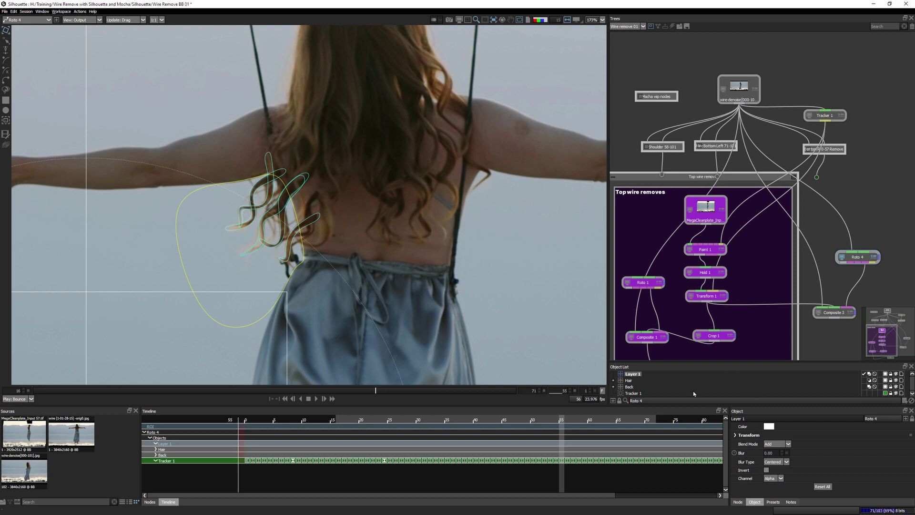
{"action": "left_click", "coordinate": [632, 393]}
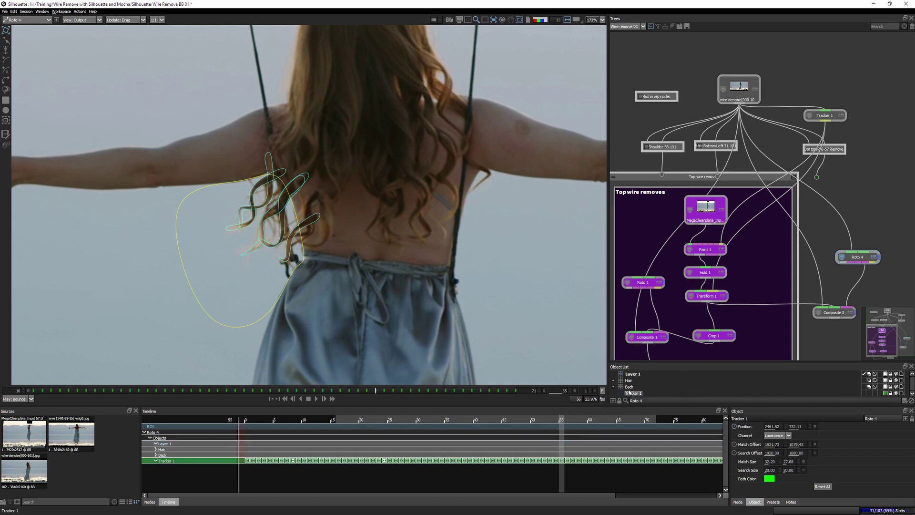
{"action": "left_click", "coordinate": [633, 374]}
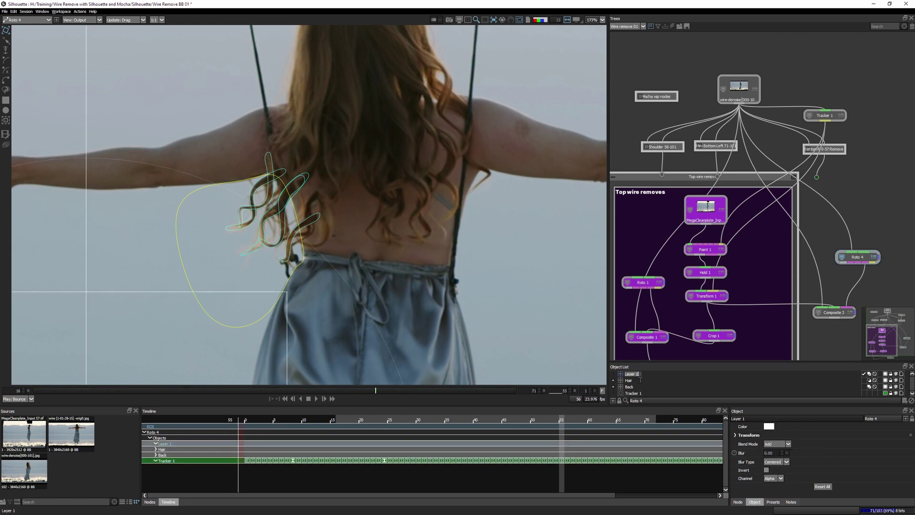
{"action": "type", "text": "Wire"}
{"action": "key", "text": "Return"}
- Apply Tracker 1's point tracking data to the Wire layer
{"action": "left_click", "coordinate": [634, 393]}
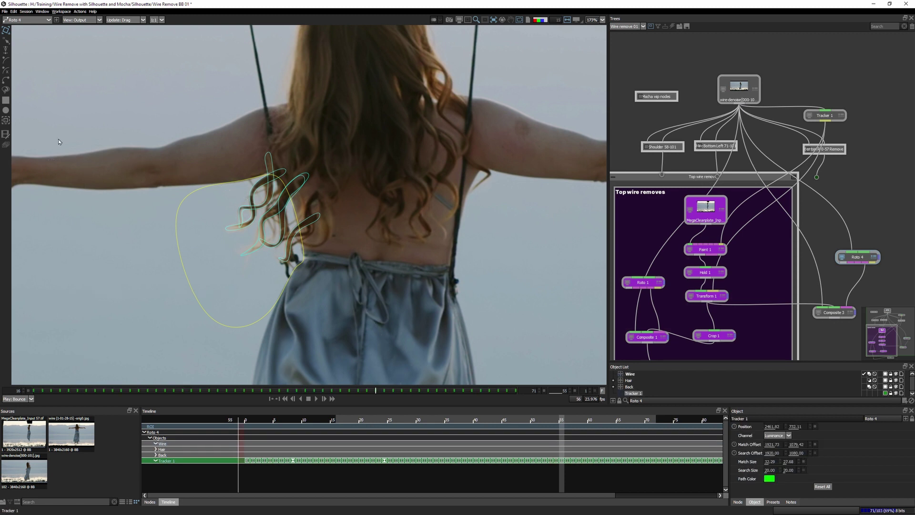
{"action": "left_click", "coordinate": [6, 120]}
{"action": "left_click", "coordinate": [633, 376], "text": "ctrl"}
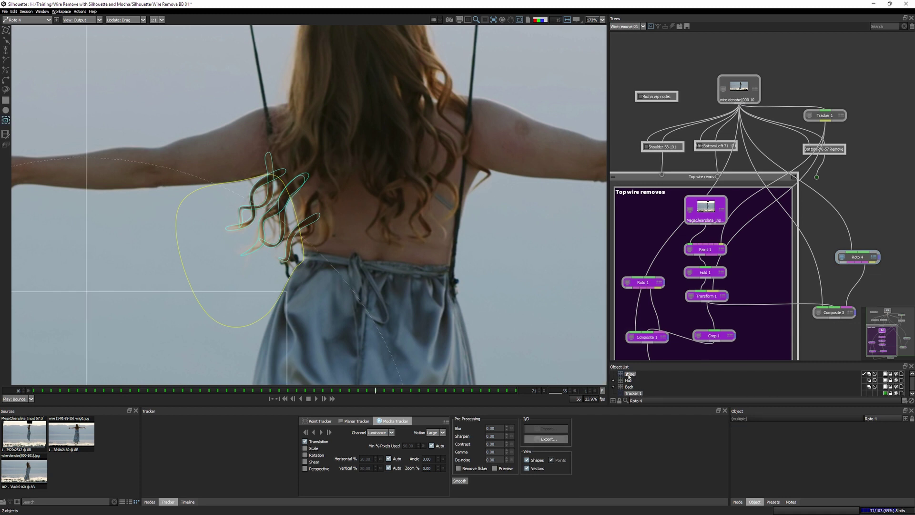
{"action": "left_click", "coordinate": [326, 422]}
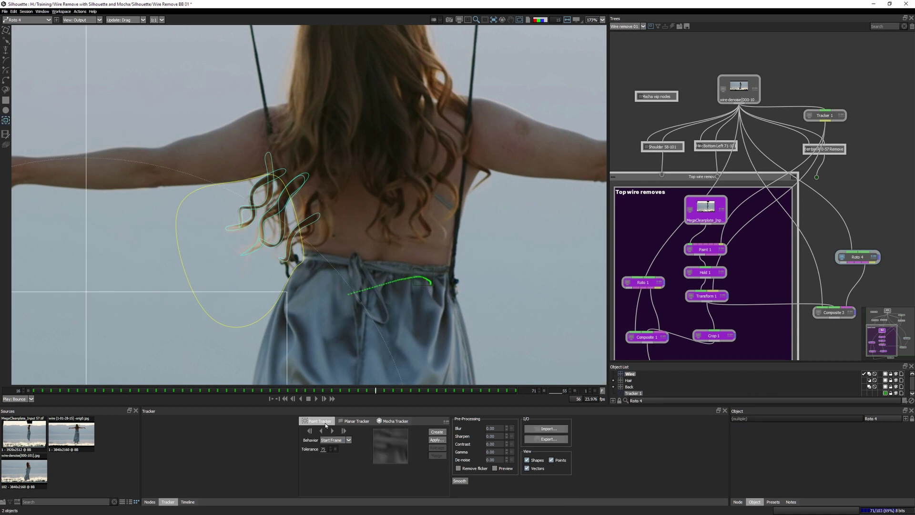
{"action": "left_click", "coordinate": [437, 440]}
{"action": "left_click", "coordinate": [467, 285]}
- Draw a closed X-spline in the Wire layer around the wire from the shoulder to the waist at frame 55
{"action": "left_click", "coordinate": [640, 393]}
{"action": "left_click", "coordinate": [630, 374]}
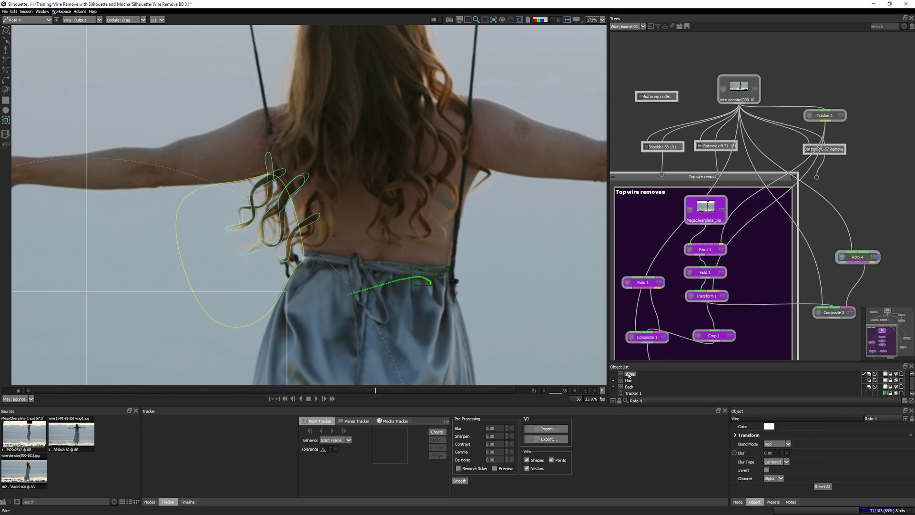
{"action": "left_click", "coordinate": [5, 70]}
{"action": "left_click", "coordinate": [254, 99]}
{"action": "left_click", "coordinate": [268, 96]}
{"action": "left_click", "coordinate": [297, 289]}
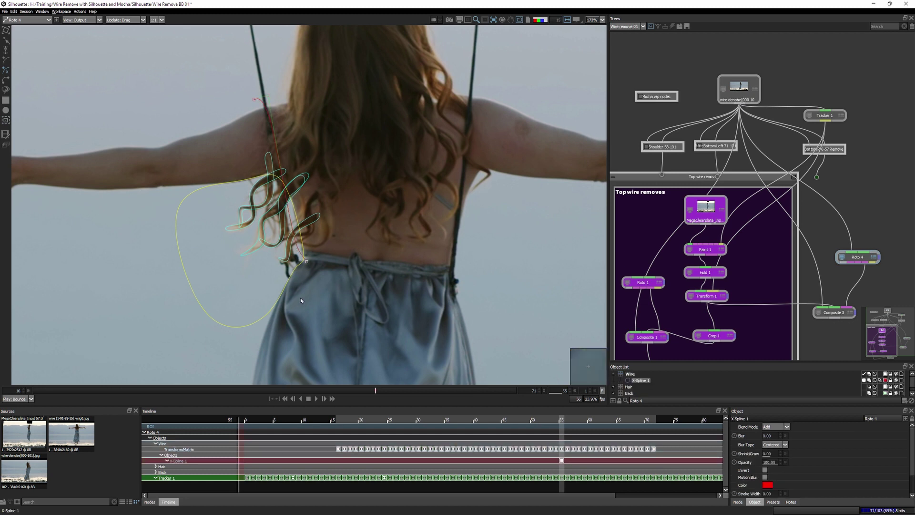
{"action": "left_click", "coordinate": [280, 279]}
{"action": "left_click", "coordinate": [277, 253]}
{"action": "left_click", "coordinate": [255, 100]}
- Refine the wire X-spline's shoulder and waist points at frame 55, and check its fit at frame 71
{"action": "left_click", "coordinate": [260, 127]}
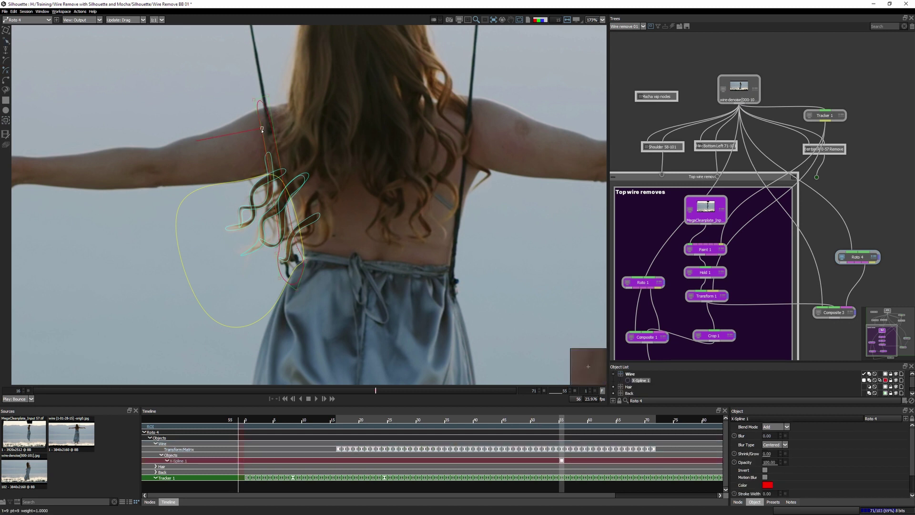
{"action": "left_click_drag", "start_coordinate": [277, 253], "coordinate": [274, 257]}
{"action": "left_click", "coordinate": [307, 263]}
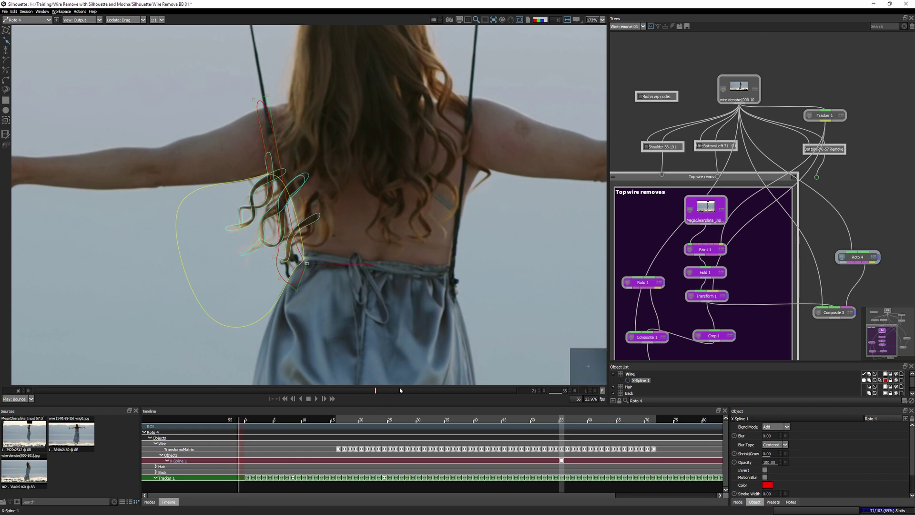
{"action": "left_click_drag", "start_coordinate": [382, 391], "coordinate": [566, 382]}
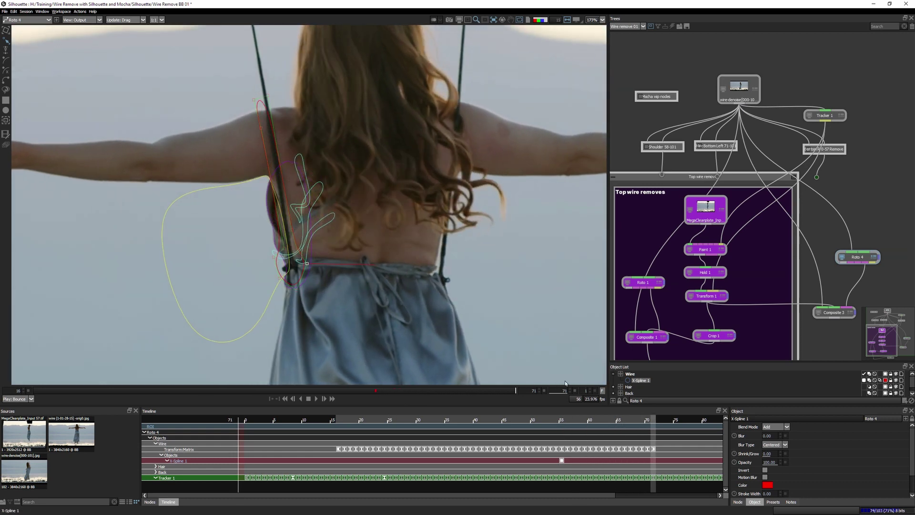
- Reposition and resize the wire X-spline to follow the harness wire at frames 71 and 35
{"action": "left_click", "coordinate": [292, 286]}
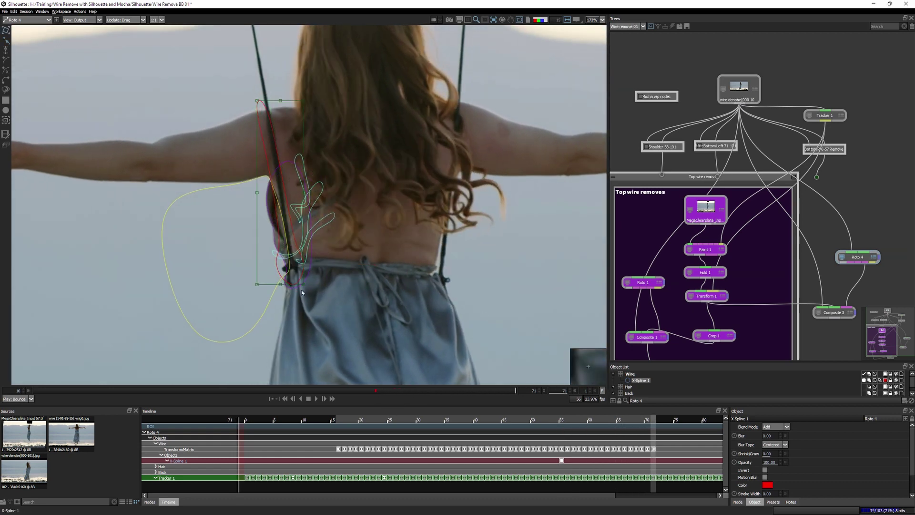
{"action": "left_click_drag", "start_coordinate": [281, 285], "coordinate": [284, 293]}
{"action": "left_click_drag", "start_coordinate": [282, 101], "coordinate": [285, 98]}
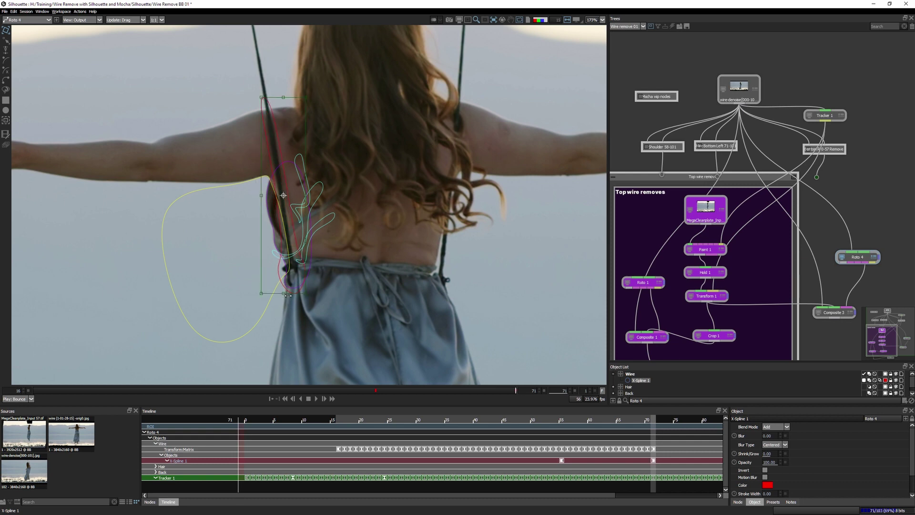
{"action": "left_click_drag", "start_coordinate": [506, 391], "coordinate": [200, 391]}
{"action": "left_click_drag", "start_coordinate": [281, 192], "coordinate": [306, 185]}
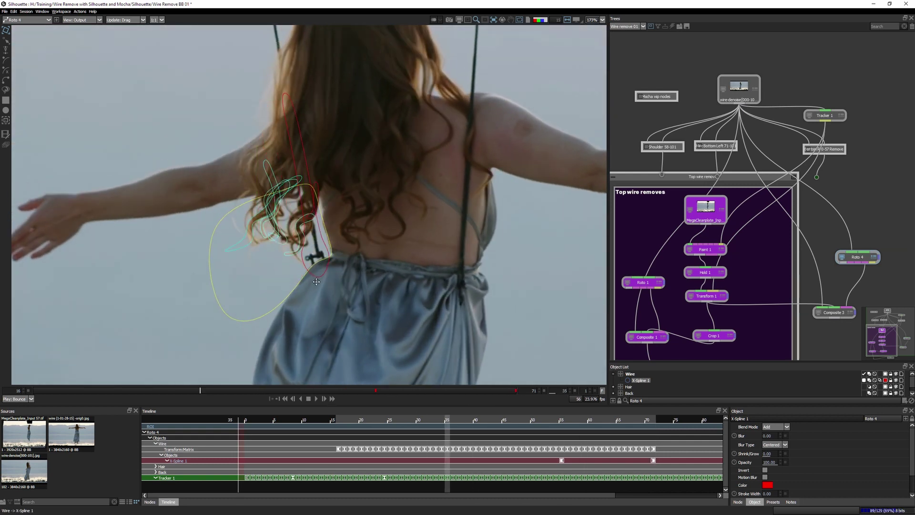
{"action": "left_click_drag", "start_coordinate": [310, 92], "coordinate": [311, 93]}
- Keyframe the wire X-spline at frames 19 and 16, shifting it along the harness wire's path behind the hair
{"action": "left_click_drag", "start_coordinate": [200, 391], "coordinate": [60, 395]}
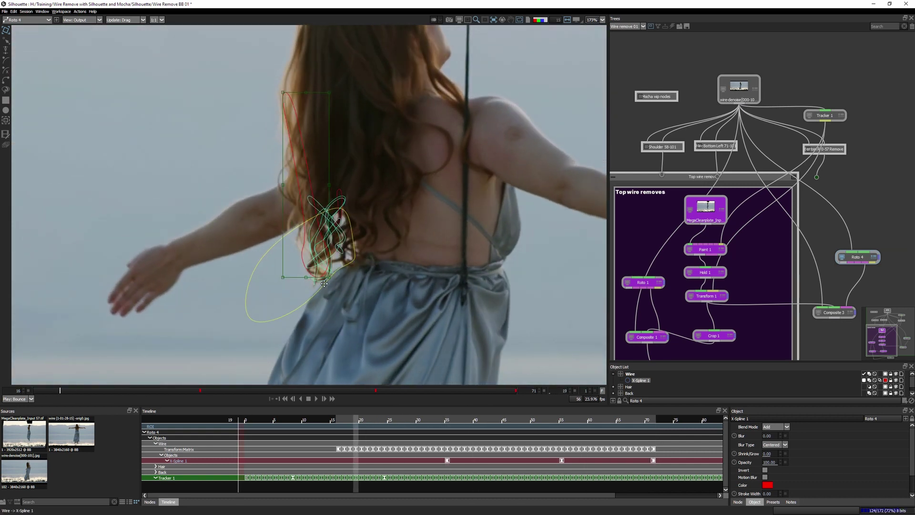
{"action": "left_click_drag", "start_coordinate": [360, 276], "coordinate": [361, 277]}
{"action": "left_click", "coordinate": [361, 277]}
{"action": "mouse_move", "coordinate": [348, 90]}
{"action": "left_mouse_down"}
{"action": "mouse_move", "coordinate": [366, 88]}
{"action": "mouse_move", "coordinate": [352, 88]}
{"action": "left_mouse_up"}
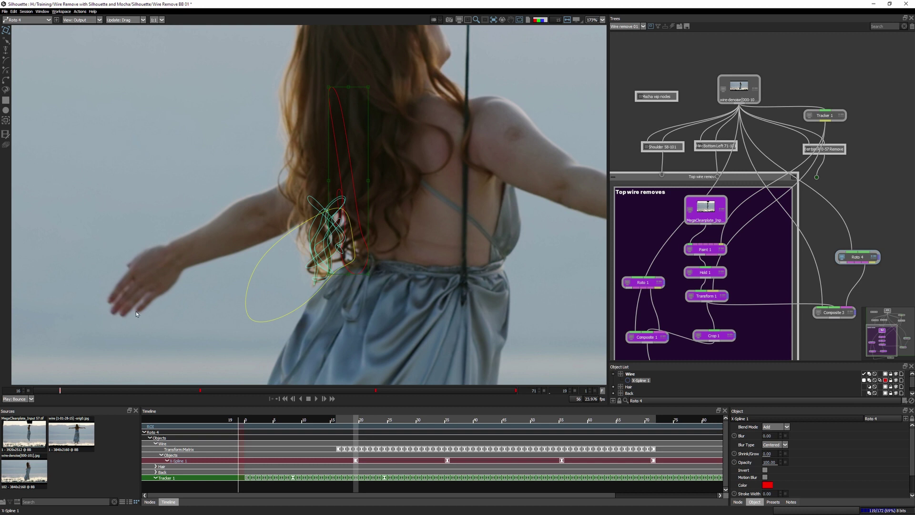
{"action": "left_click_drag", "start_coordinate": [50, 390], "coordinate": [2, 392]}
{"action": "mouse_move", "coordinate": [362, 99]}
{"action": "left_mouse_down"}
{"action": "mouse_move", "coordinate": [373, 101]}
{"action": "mouse_move", "coordinate": [372, 91]}
{"action": "left_mouse_up"}
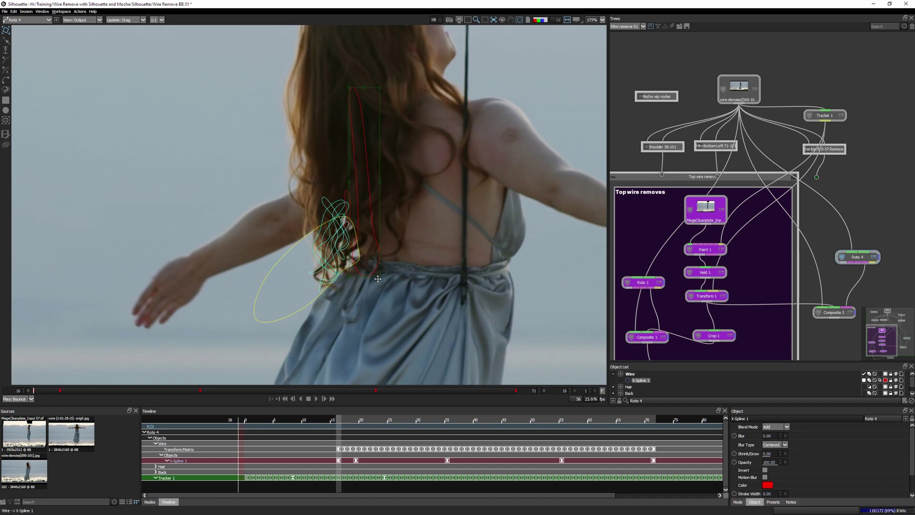
- Check the wire X-spline's motion through to frame 71 and rename the shape Wire
{"action": "left_click_drag", "start_coordinate": [45, 392], "coordinate": [549, 371]}
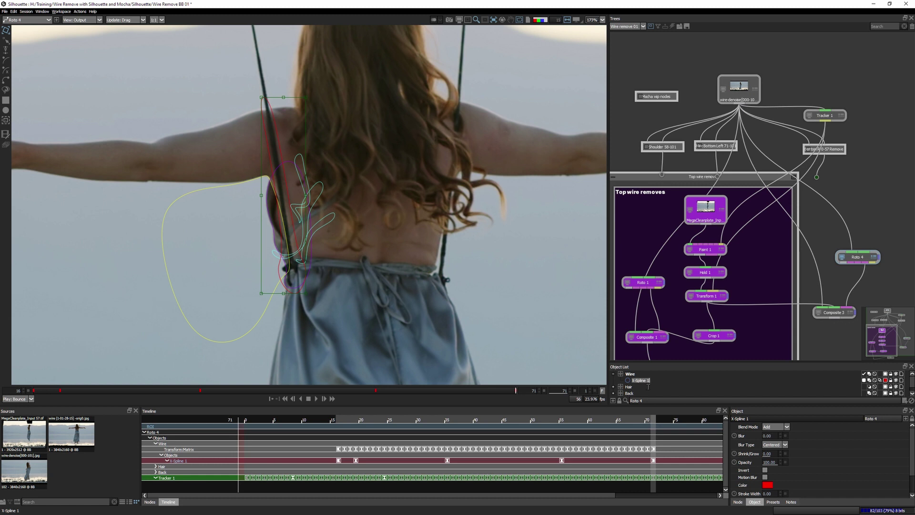
{"action": "type", "text": "Wire"}
{"action": "key", "text": "Return"}
- Display the alpha matte and give the Wire shape an Outer blur of 10
{"action": "key", "text": "a"}
{"action": "key", "text": "a"}
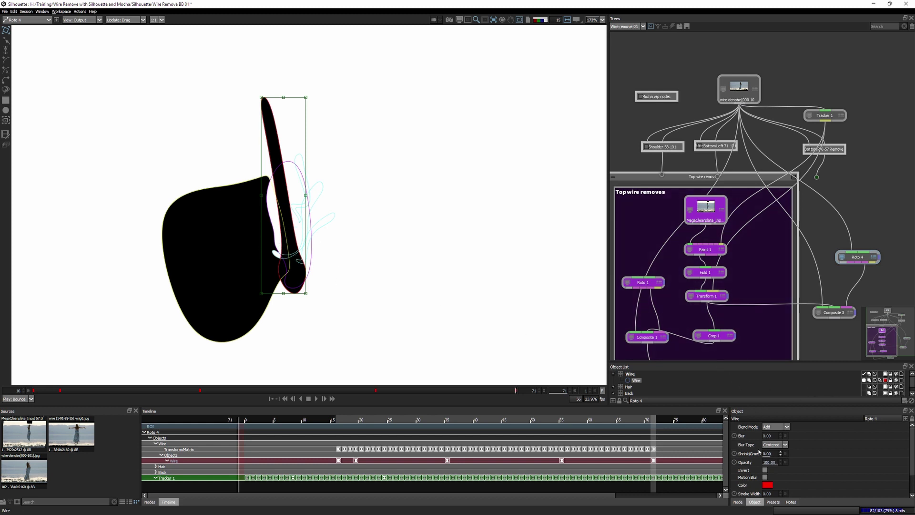
{"action": "left_click", "coordinate": [772, 444]}
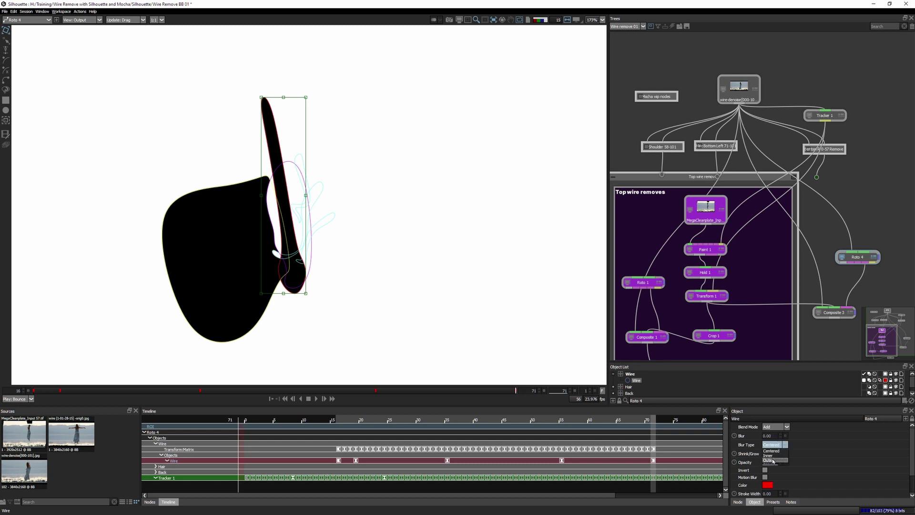
{"action": "left_click", "coordinate": [773, 460]}
{"action": "mouse_move", "coordinate": [773, 437]}
{"action": "left_mouse_down"}
{"action": "mouse_move", "coordinate": [787, 437]}
{"action": "mouse_move", "coordinate": [779, 438]}
{"action": "left_mouse_up"}
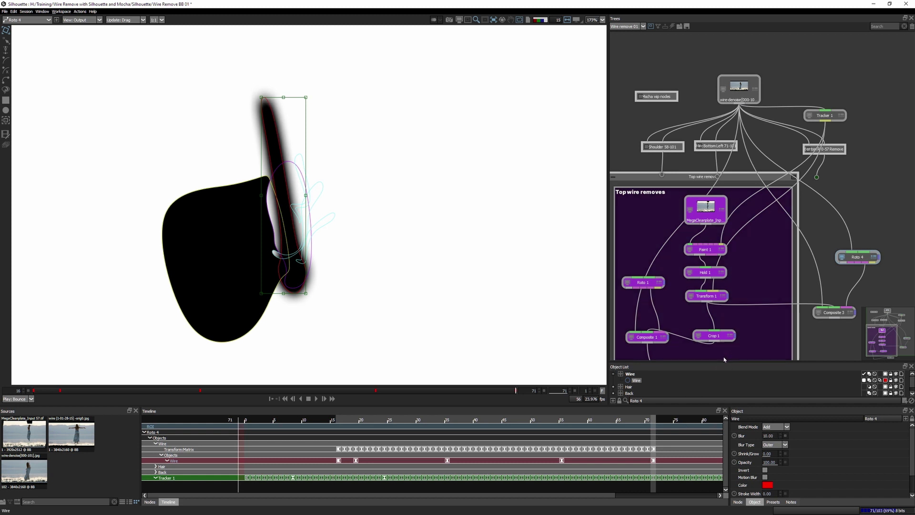
- Hide the Hair layer and move the Wire layer between Hair and Back in the layer order
{"action": "left_click_drag", "start_coordinate": [726, 364], "coordinate": [691, 90]}
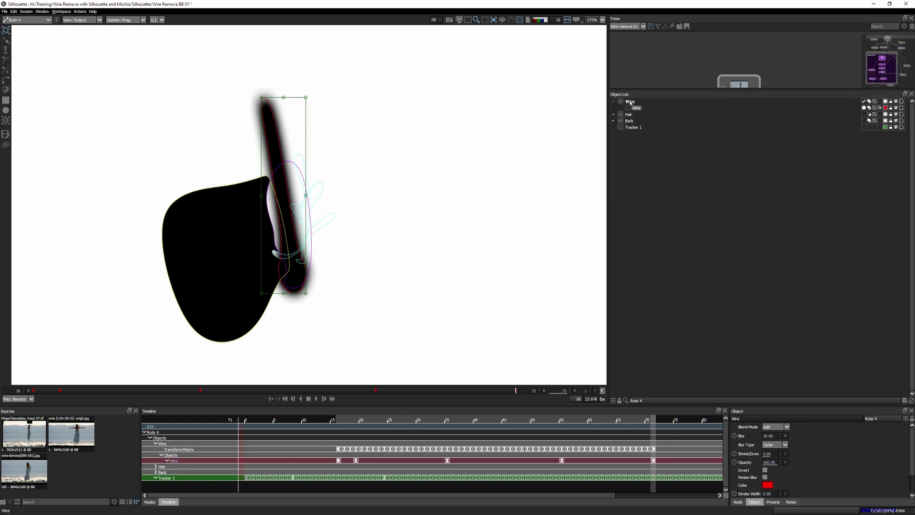
{"action": "left_click", "coordinate": [896, 114]}
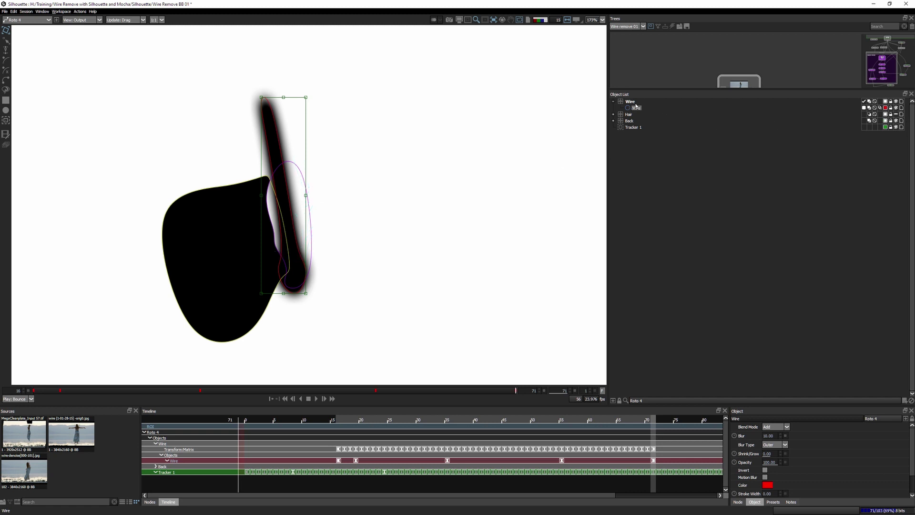
{"action": "left_click_drag", "start_coordinate": [633, 102], "coordinate": [631, 123]}
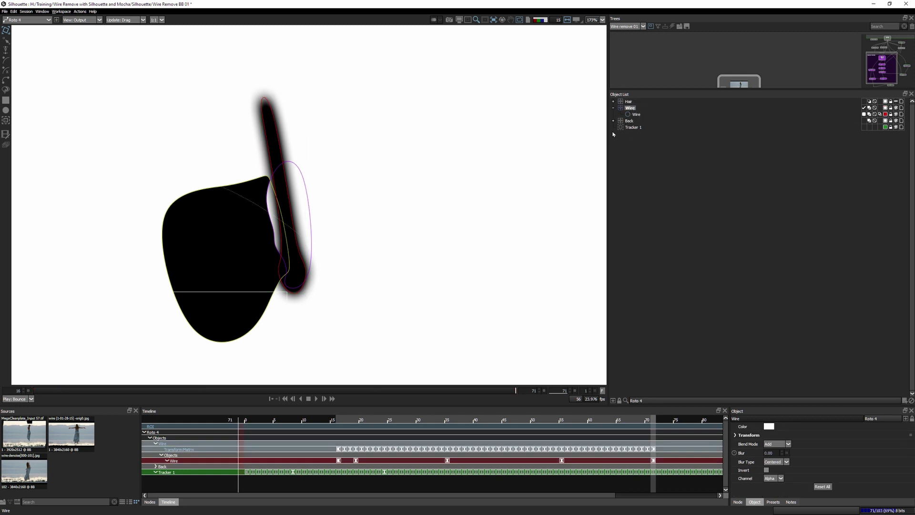
- Set the Wire layer's blend mode to Multiply and check its overlap with the Back matte around frames 37 to 39
{"action": "left_click", "coordinate": [187, 389]}
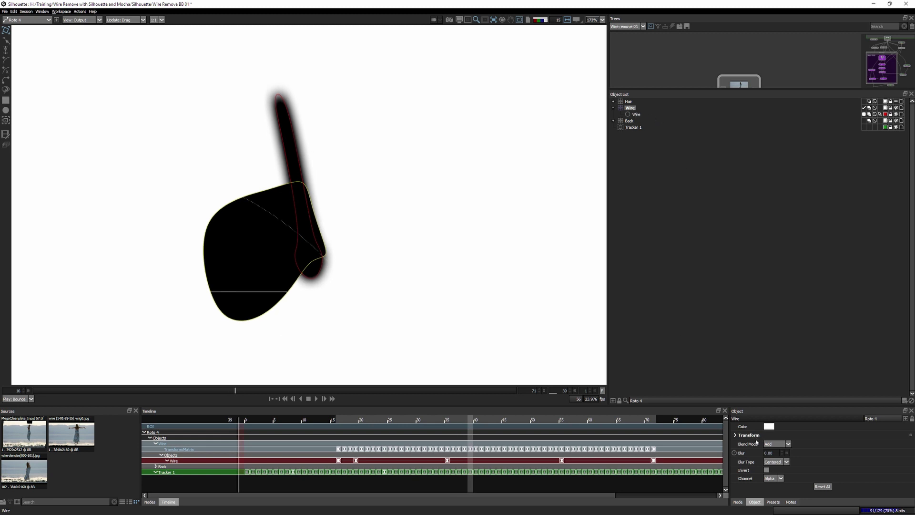
{"action": "left_click", "coordinate": [779, 444]}
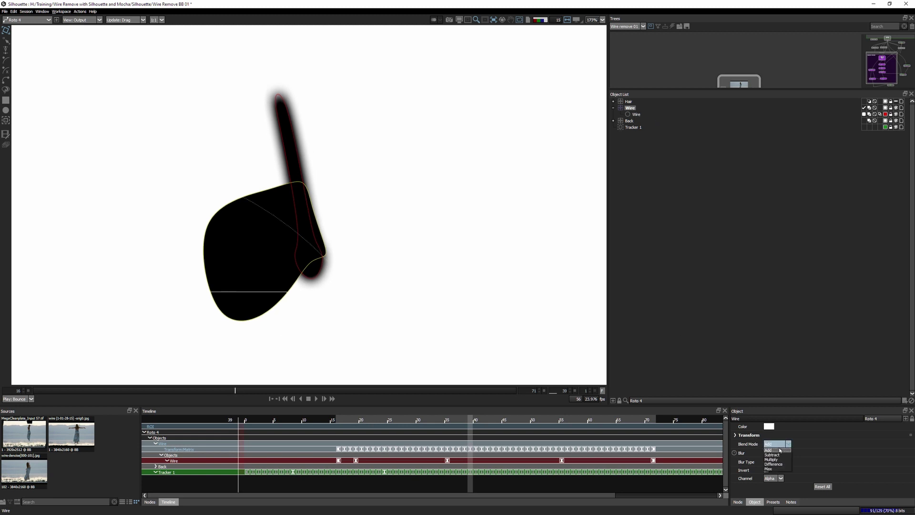
{"action": "left_click", "coordinate": [780, 459]}
{"action": "scroll", "coordinate": [778, 445], "scroll_direction": "down", "scroll_amount": 2}
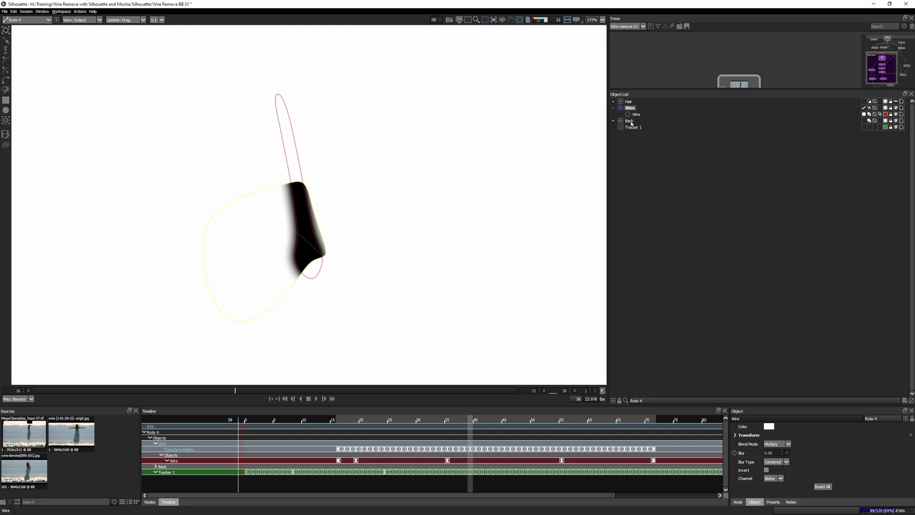
{"action": "mouse_move", "coordinate": [215, 393]}
{"action": "left_mouse_down"}
{"action": "mouse_move", "coordinate": [490, 392]}
{"action": "mouse_move", "coordinate": [169, 396]}
{"action": "mouse_move", "coordinate": [491, 394]}
{"action": "mouse_move", "coordinate": [218, 391]}
{"action": "left_mouse_up"}
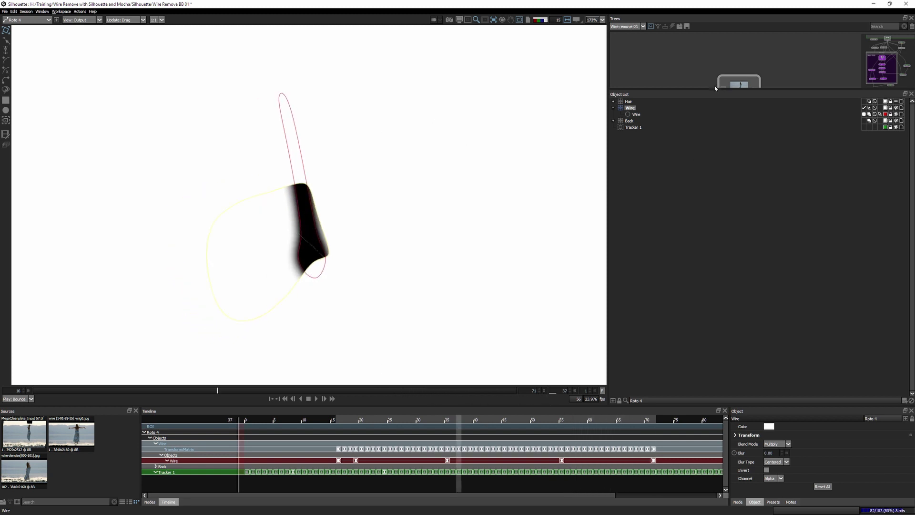
- Collapse the Wire layer, then make the Hair layer visible again and select it
{"action": "left_click", "coordinate": [614, 108]}
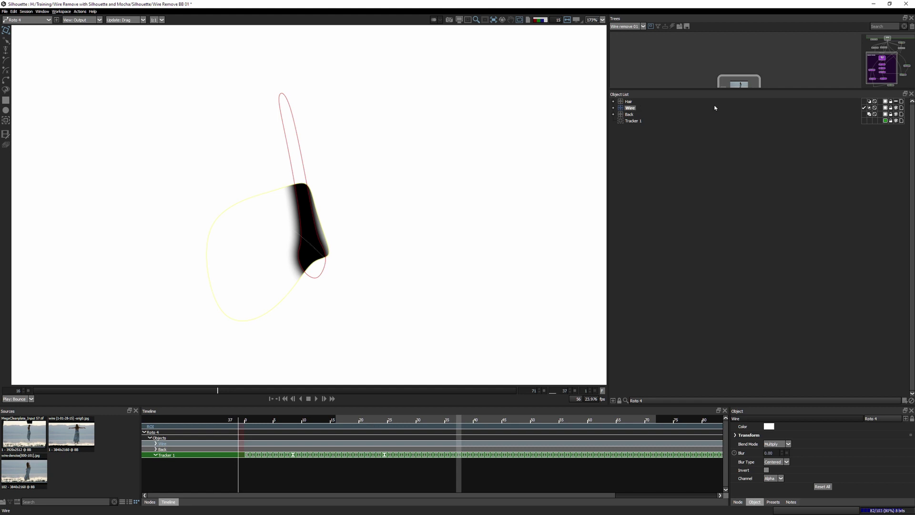
{"action": "left_click", "coordinate": [897, 101]}
{"action": "left_click", "coordinate": [628, 102]}
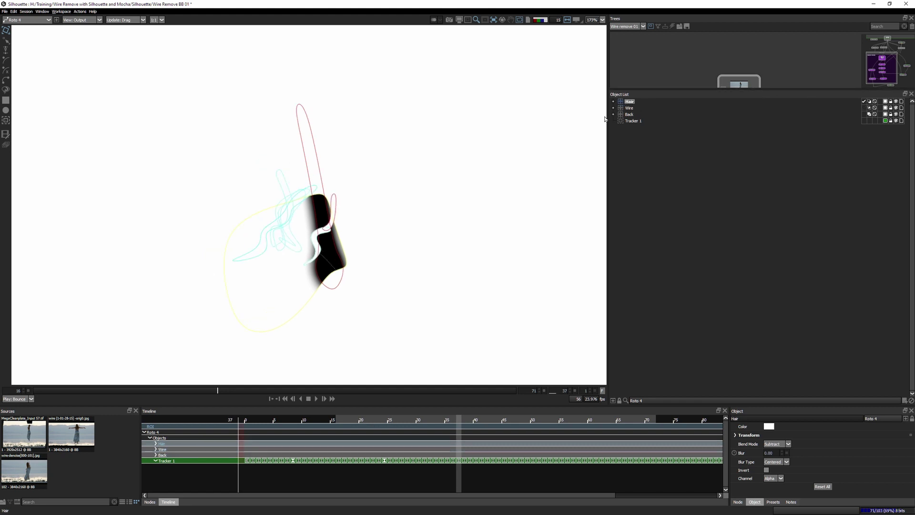
- Turn off the viewer's active-layer stabilization and play back the combined hair, wire and back matte
{"action": "left_click", "coordinate": [493, 20]}
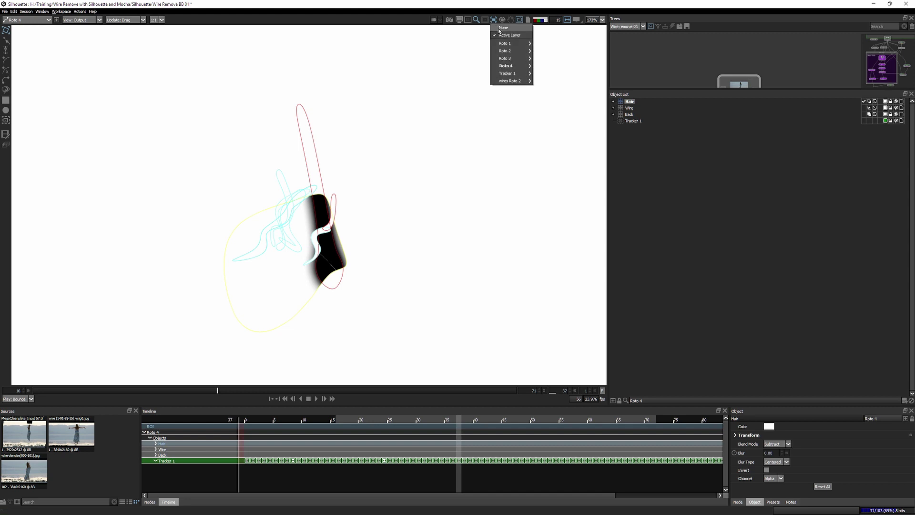
{"action": "left_click", "coordinate": [499, 30]}
{"action": "left_click_drag", "start_coordinate": [222, 392], "coordinate": [393, 389]}
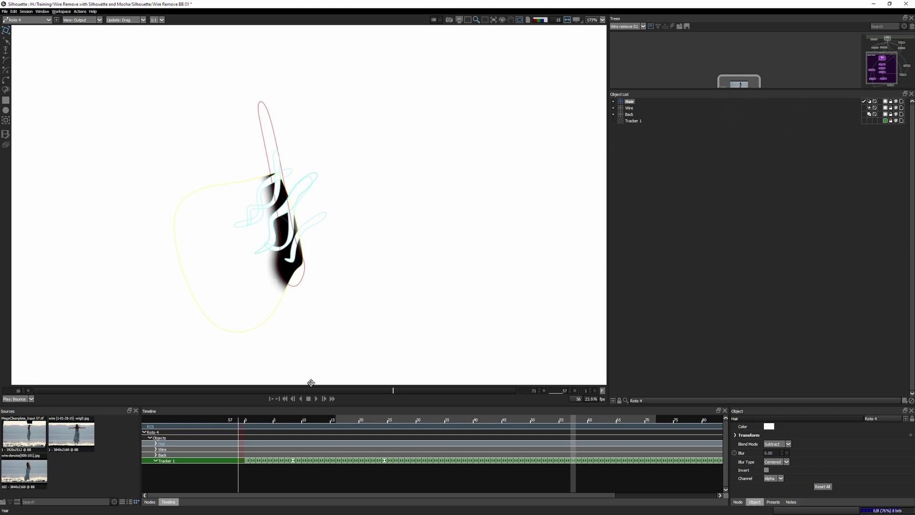
{"action": "left_click", "coordinate": [314, 368]}
{"action": "left_click", "coordinate": [315, 399]}
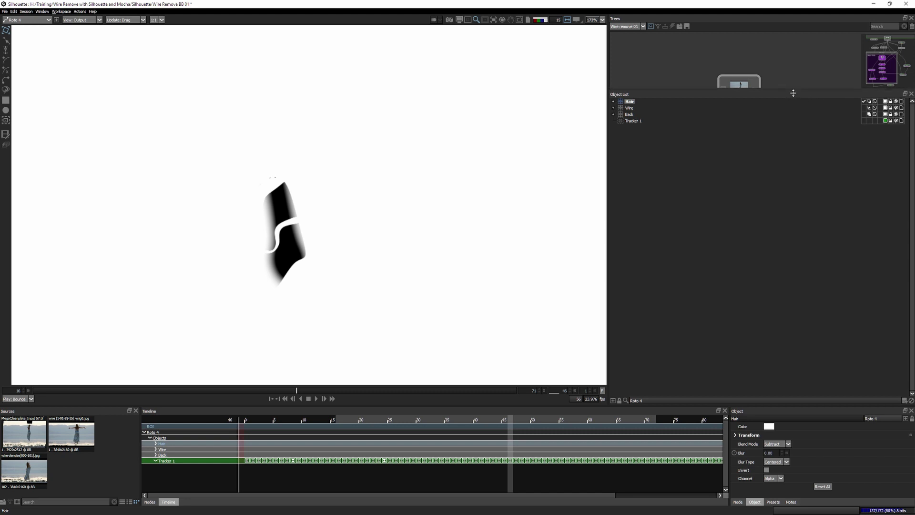
- Restore the node tree area and colour display, and review the wire removal in Composite 3
{"action": "left_click_drag", "start_coordinate": [793, 93], "coordinate": [793, 337]}
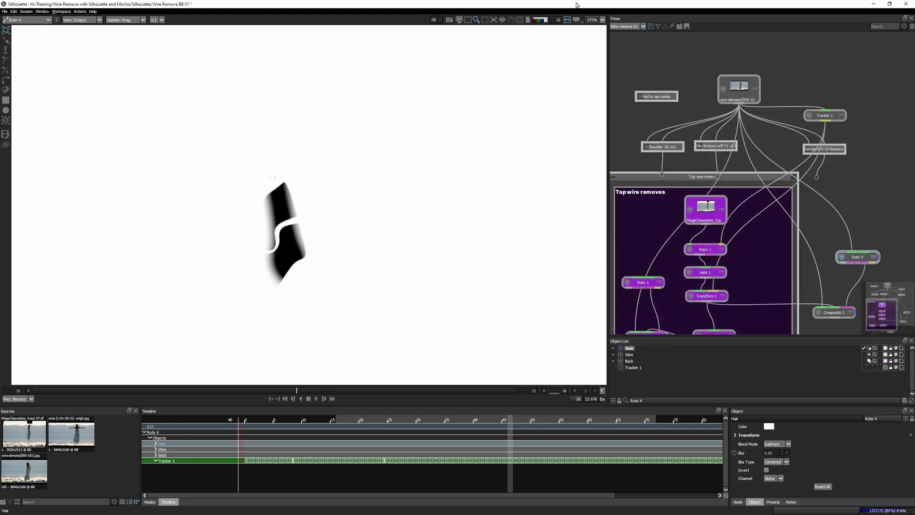
{"action": "left_click", "coordinate": [545, 21]}
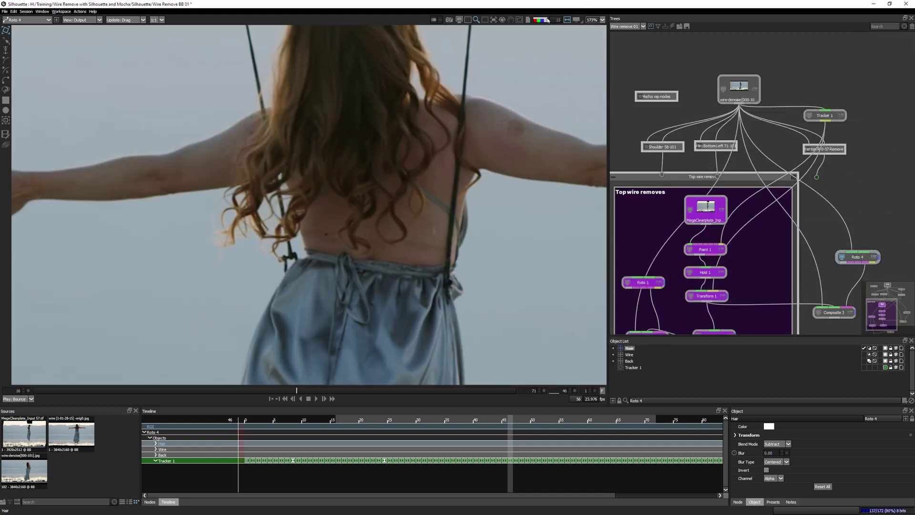
{"action": "left_click", "coordinate": [834, 316]}
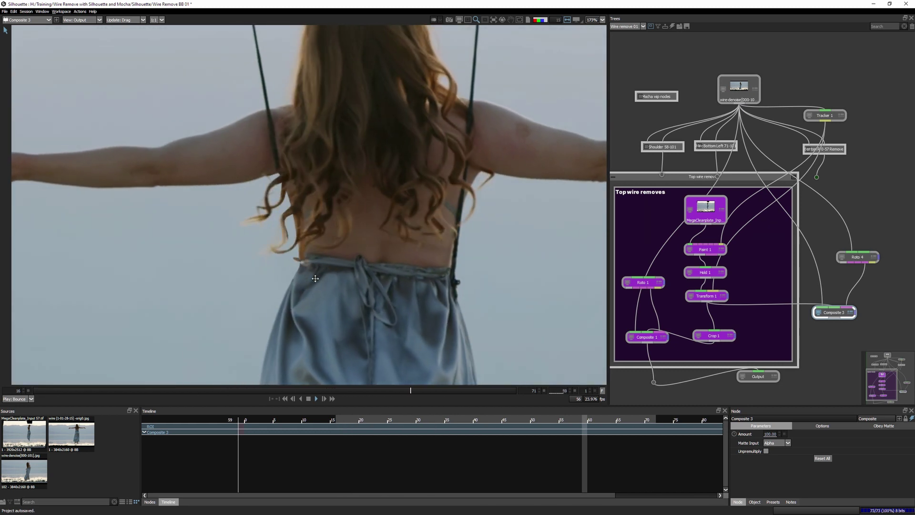
{"action": "key", "text": "f"}
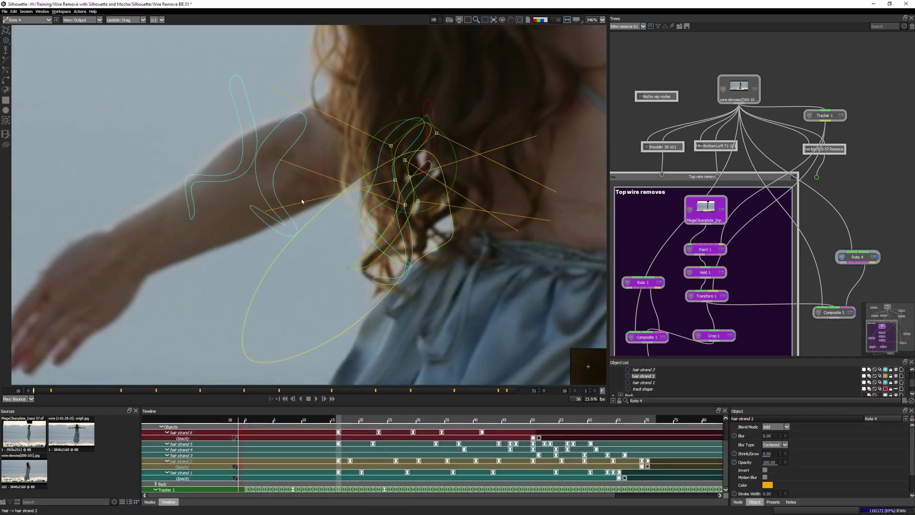
- Examine how hair strand 2 fits the curls from frame 16 to frame 30 in Roto 4
{"action": "left_click", "coordinate": [388, 191]}
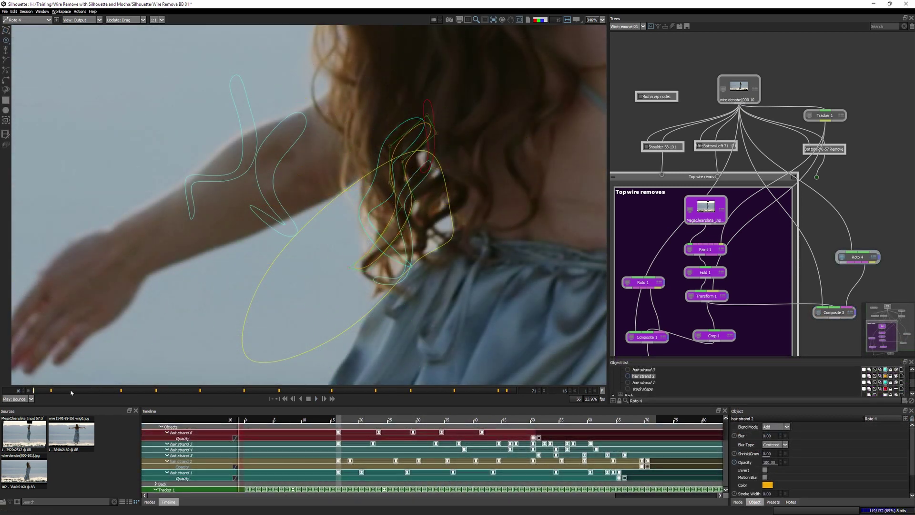
{"action": "mouse_move", "coordinate": [43, 392]}
{"action": "left_mouse_down"}
{"action": "mouse_move", "coordinate": [70, 392]}
{"action": "mouse_move", "coordinate": [26, 392]}
{"action": "left_mouse_up"}
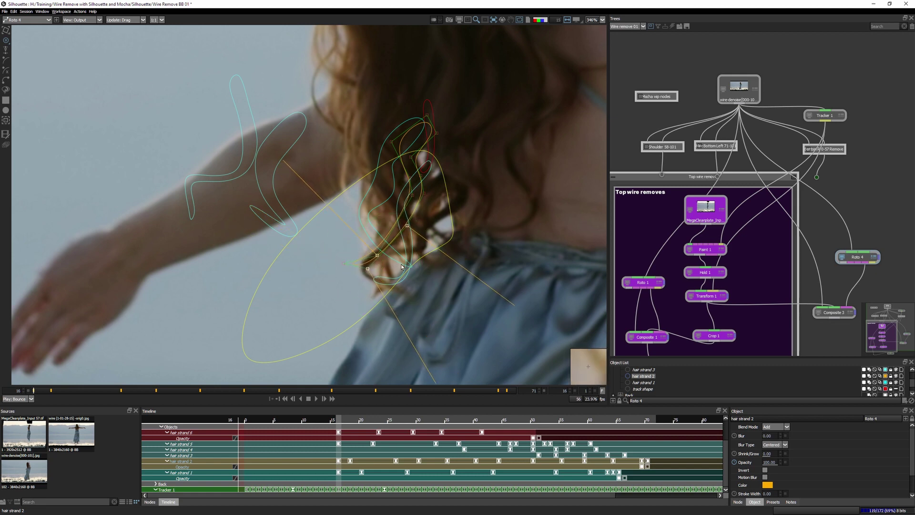
{"action": "left_click_drag", "start_coordinate": [34, 390], "coordinate": [136, 393]}
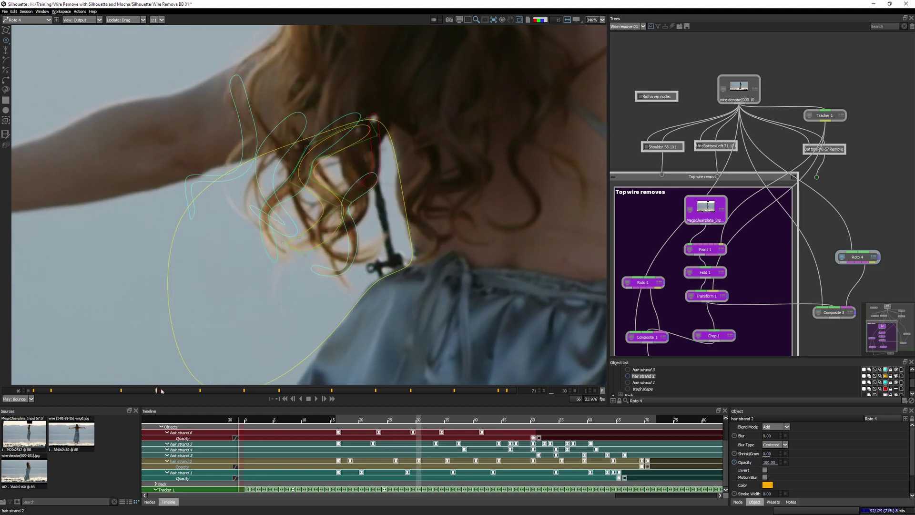